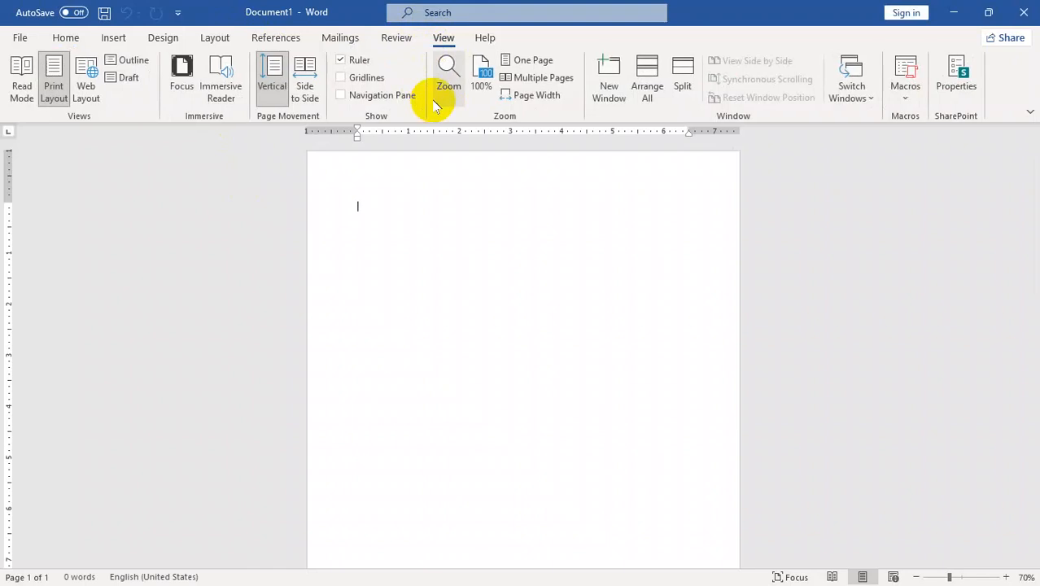
Insert a table of two columns and four rows in the blank document
click(478, 74)
click(340, 39)
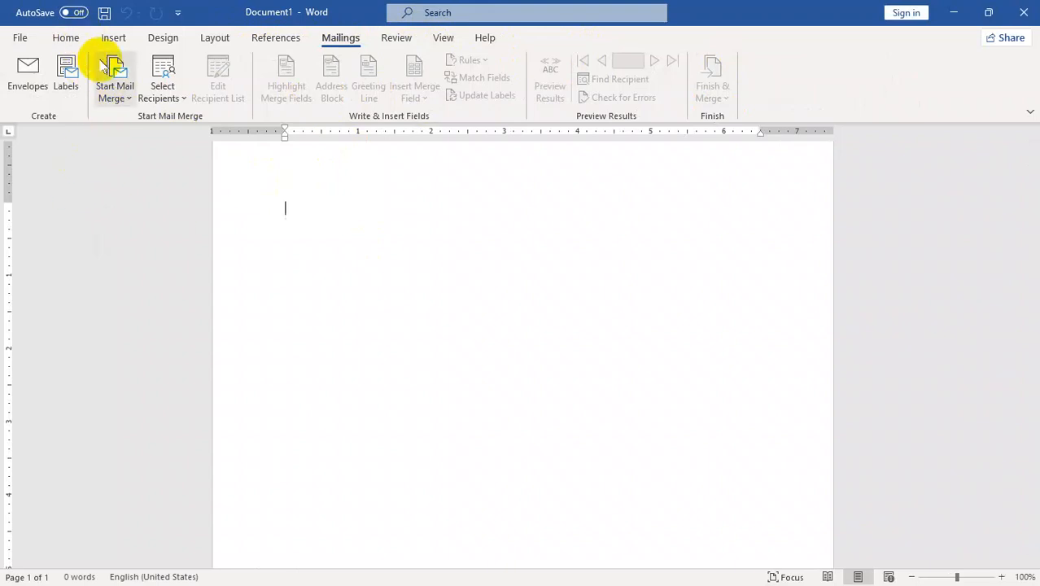
click(112, 39)
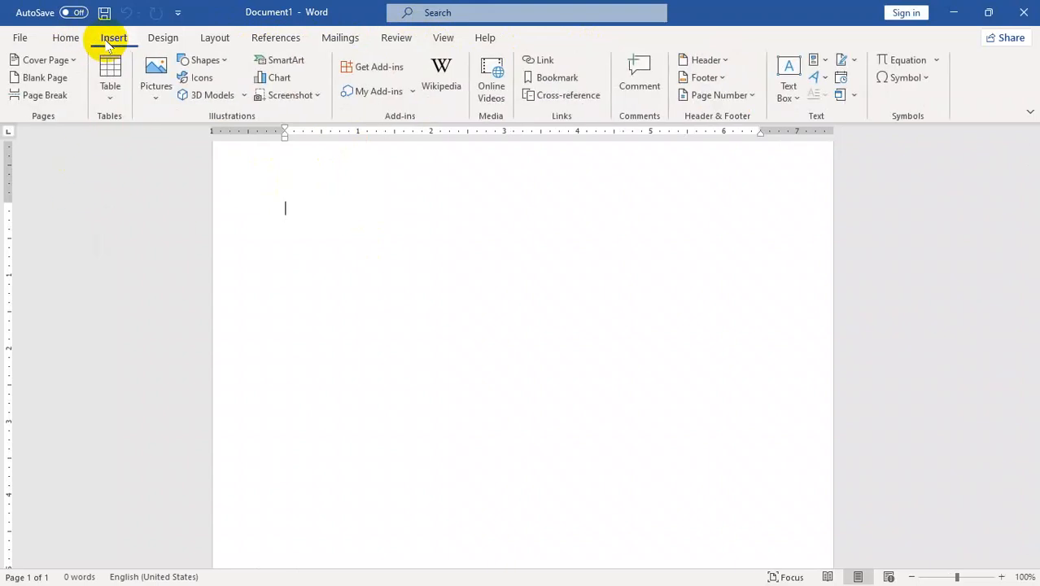
click(112, 99)
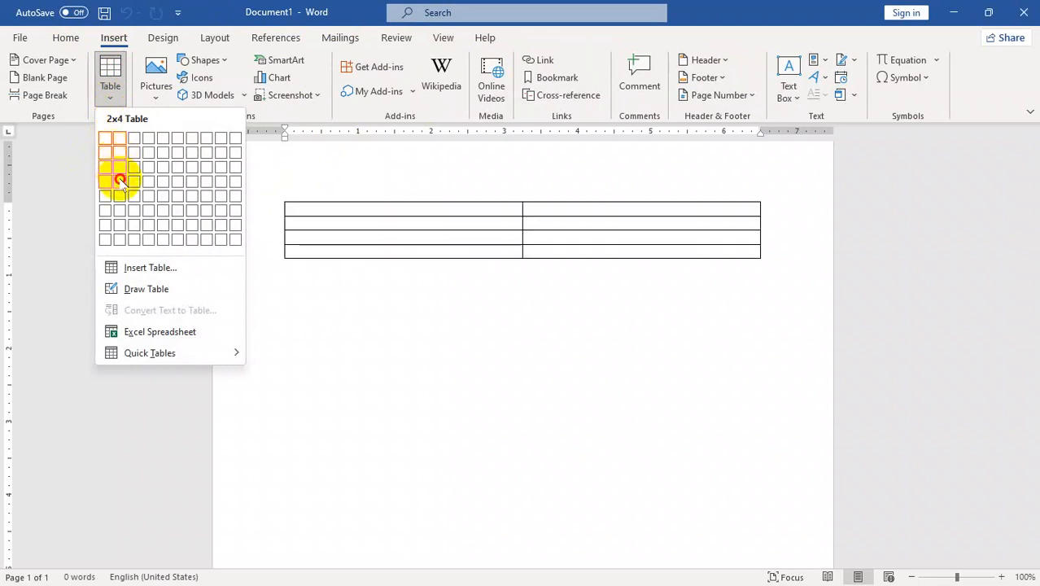
click(120, 194)
Enlarge the whole table until its cells are about 3.5 inches wide and 2.2 inches high
drag(1035, 196, 1034, 229)
drag(768, 195, 789, 492)
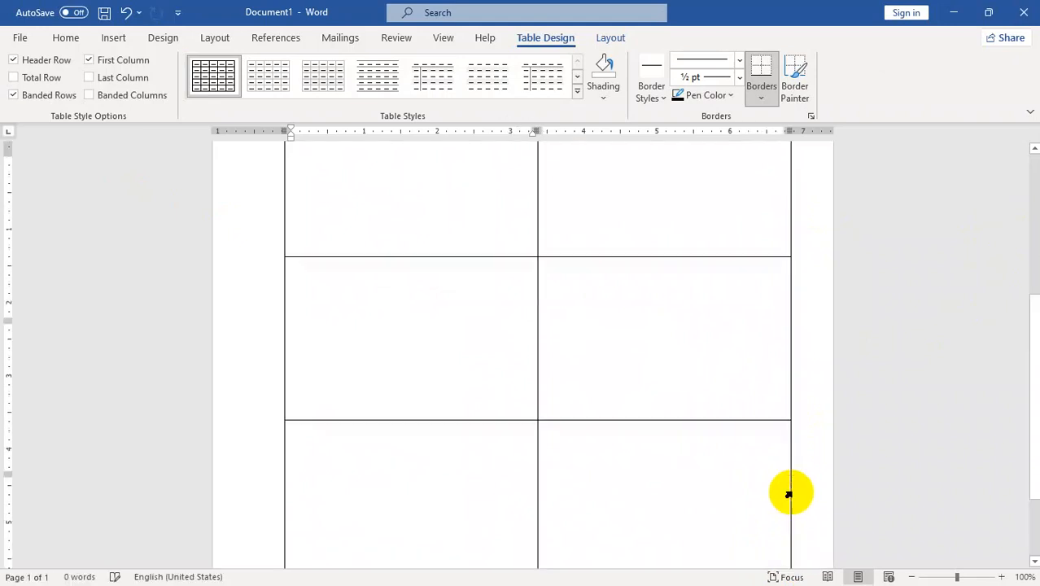
drag(1033, 335, 1033, 257)
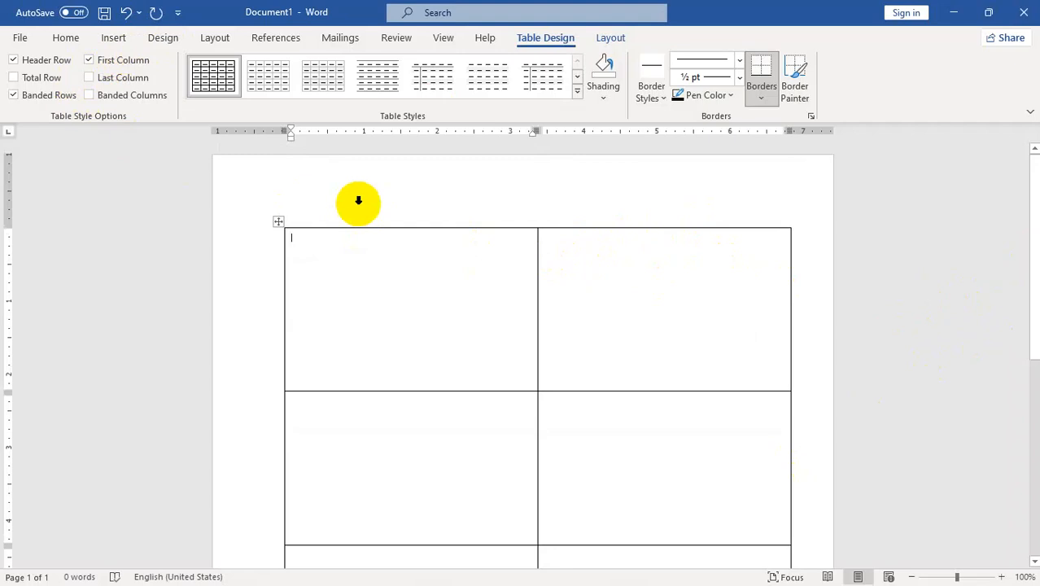
Draw a rectangle about 3.4 by 1.1 inches across the upper half of the first table cell and align its edge with the cell
key(super+plus)
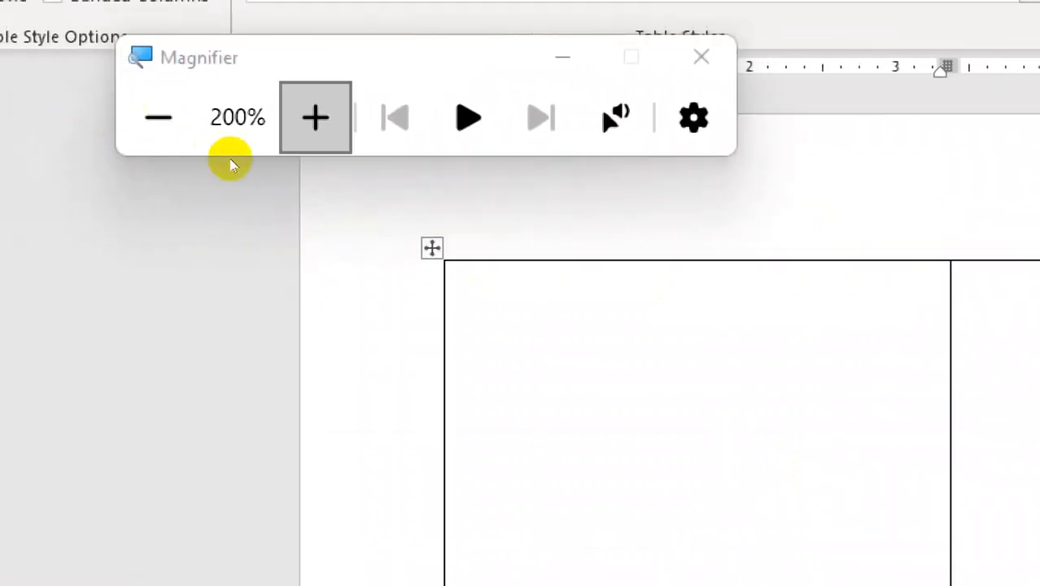
click(152, 114)
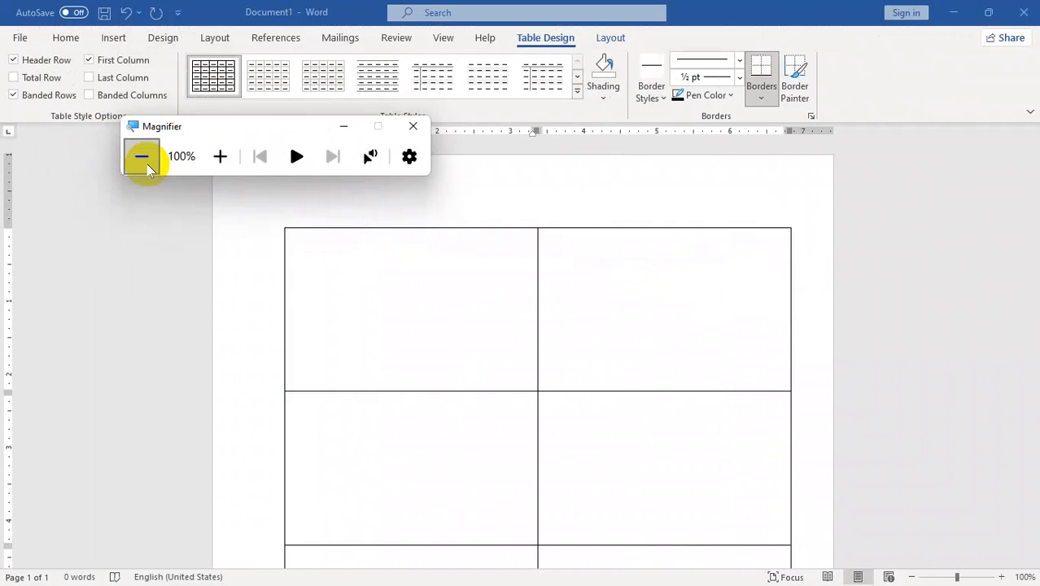
click(228, 157)
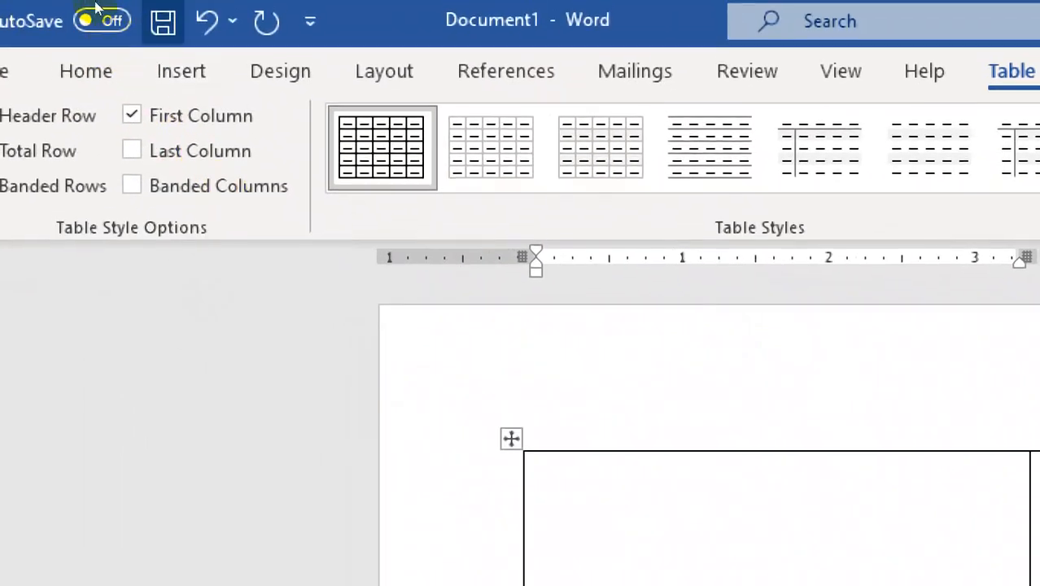
click(172, 69)
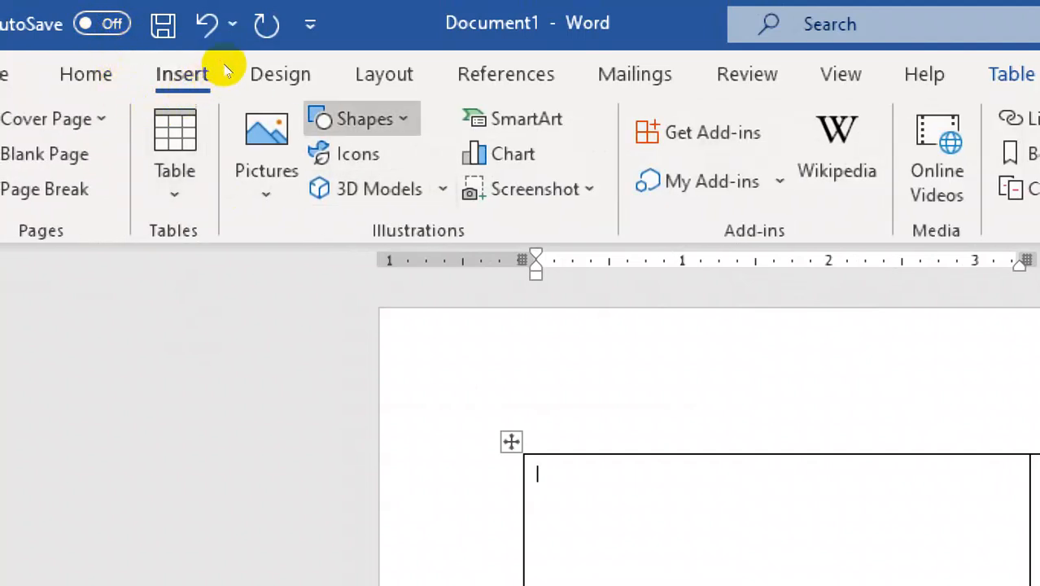
click(394, 120)
click(411, 196)
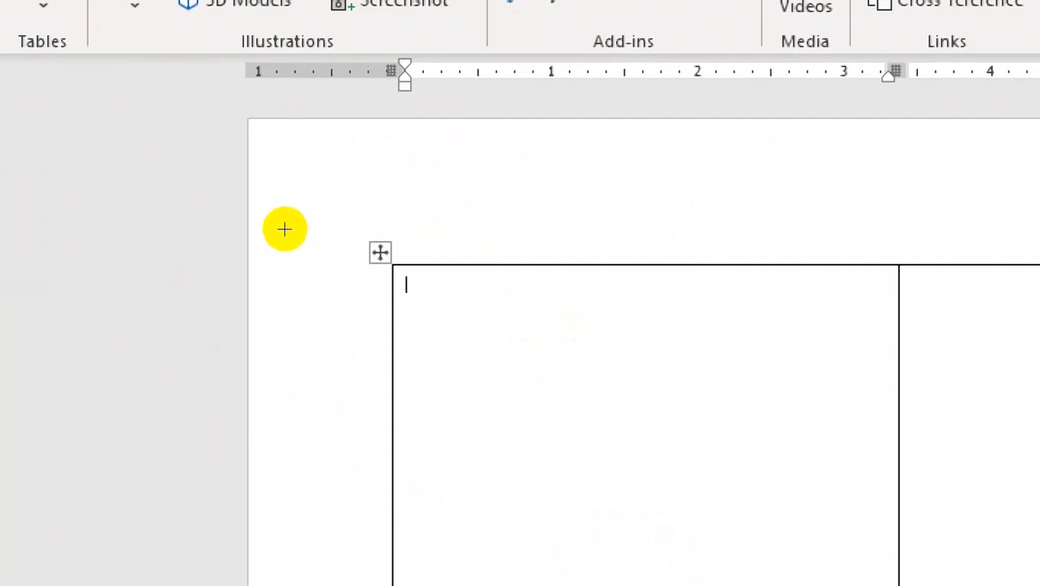
drag(287, 228, 536, 304)
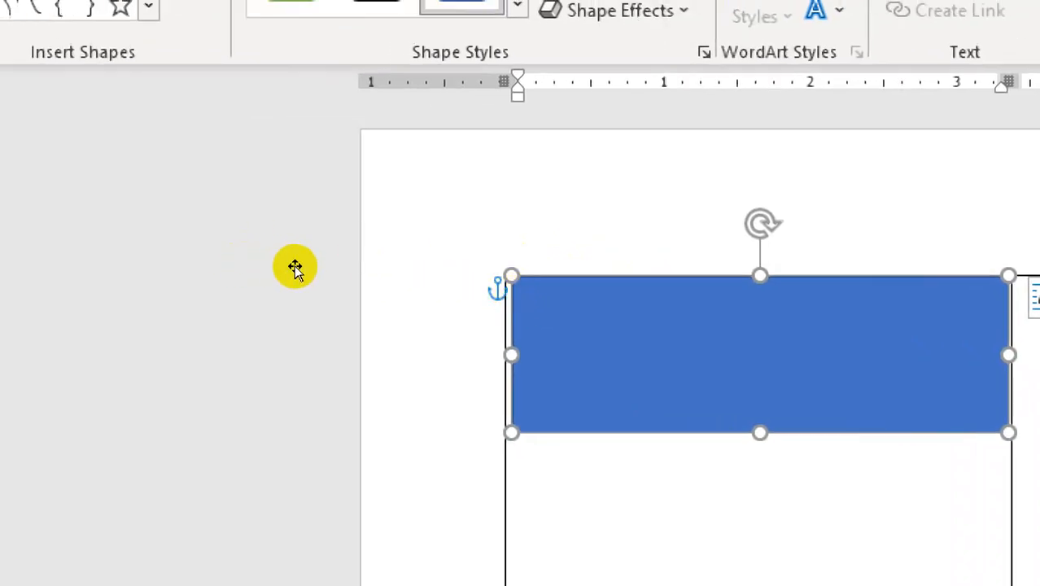
drag(290, 264, 286, 264)
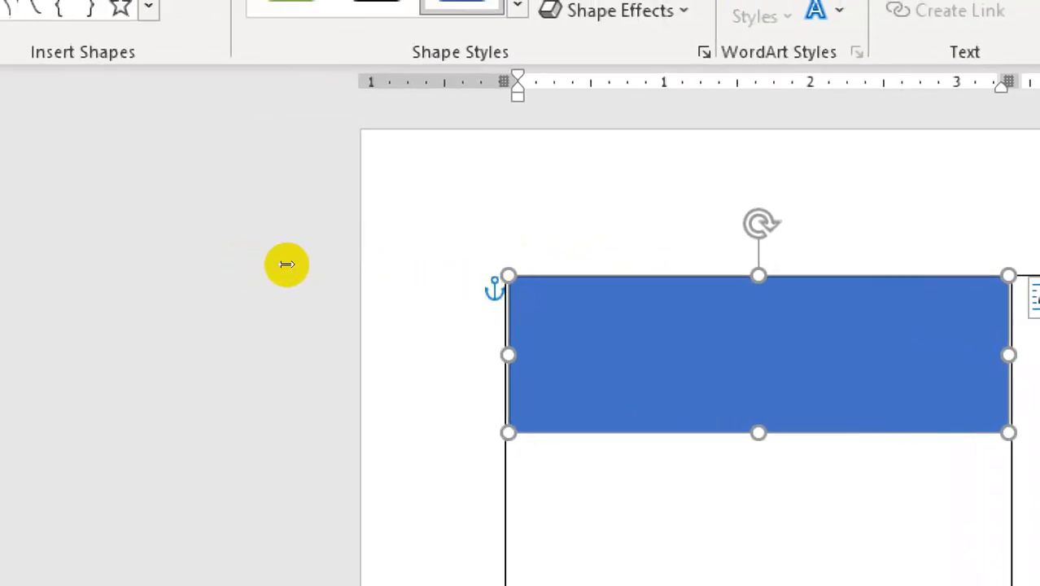
click(372, 291)
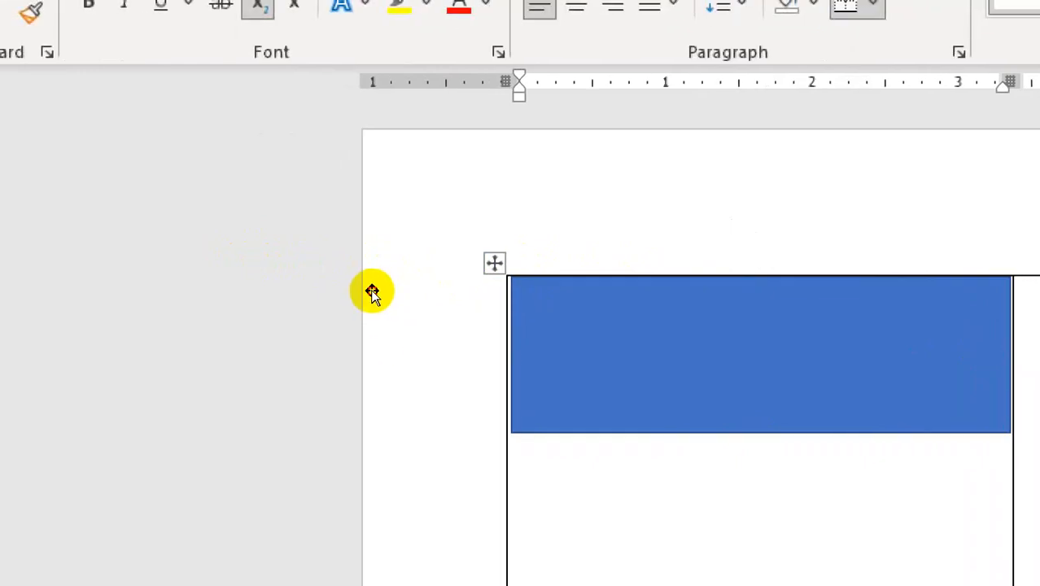
click(372, 291)
key(Escape)
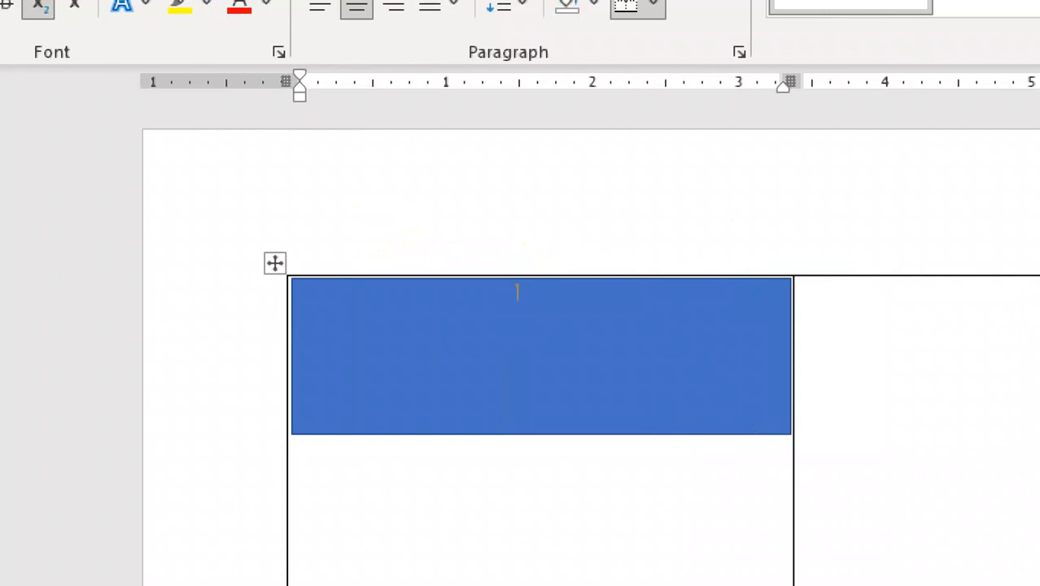
Enter "دافغانستان اسلامی امارت" as the first line of text in the blue rectangle
click(360, 293)
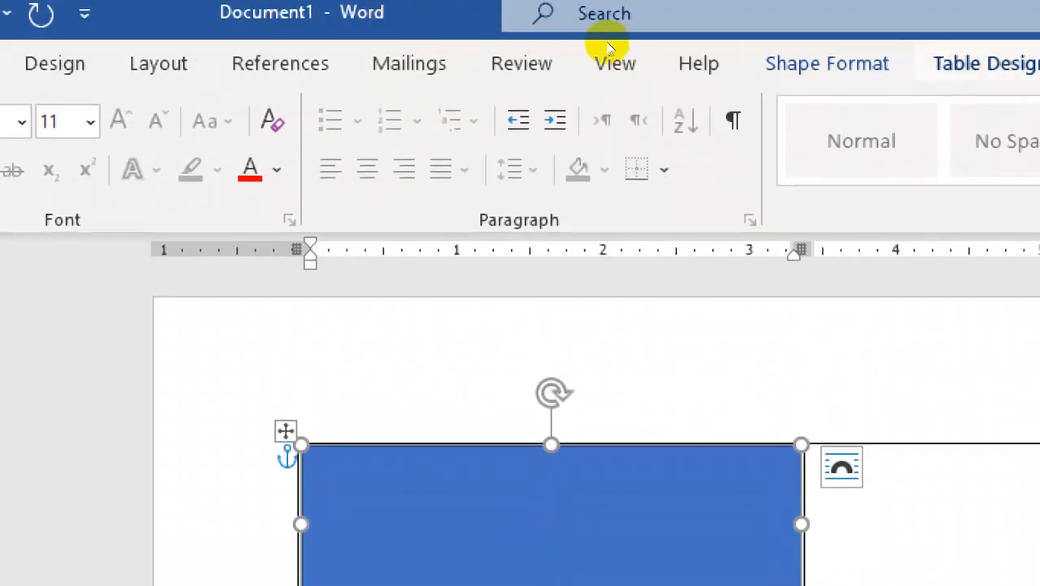
click(826, 63)
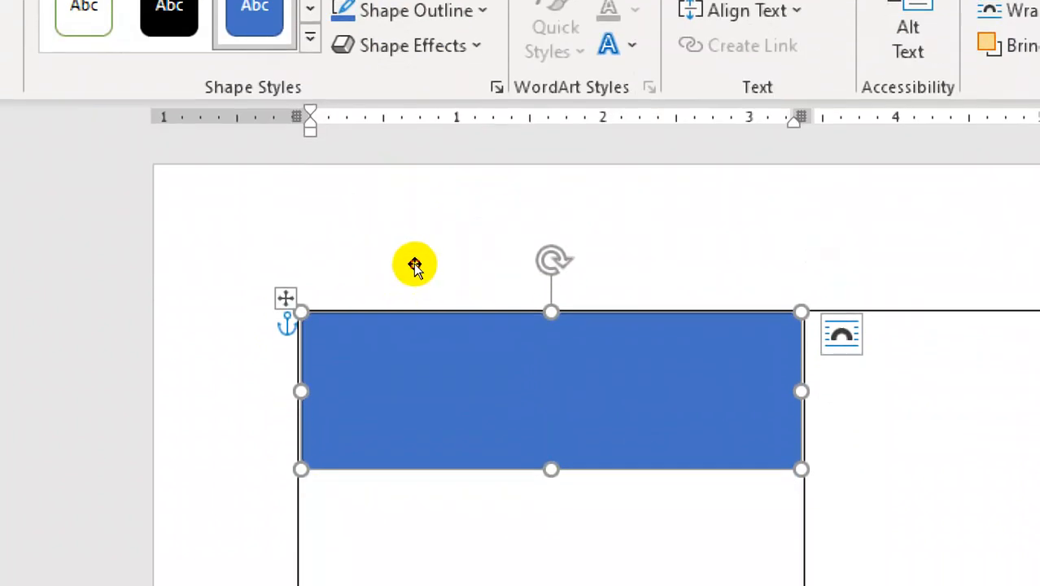
text(بي)
click(425, 348)
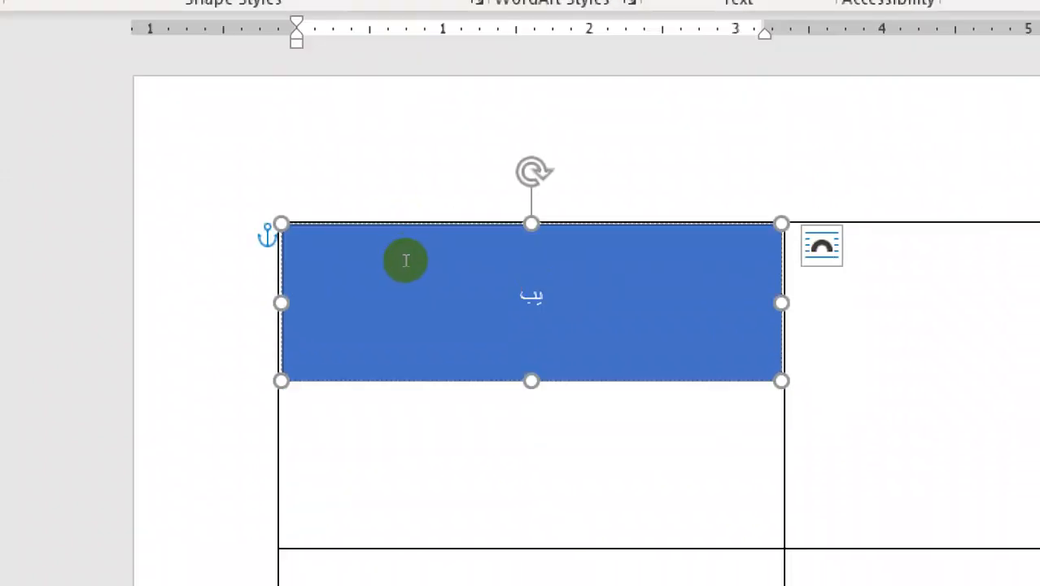
drag(394, 266, 419, 268)
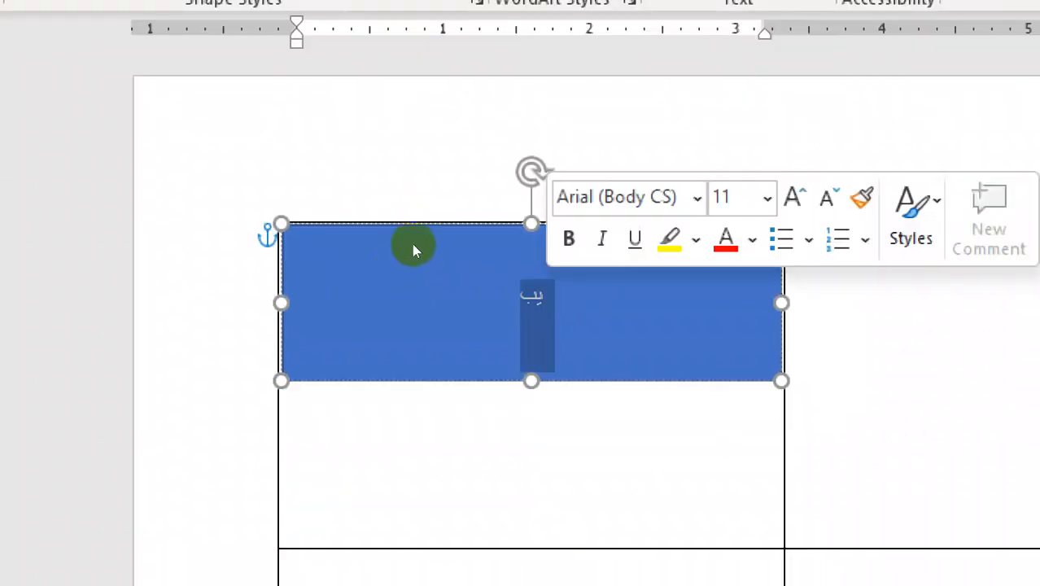
text(دافغانستان)
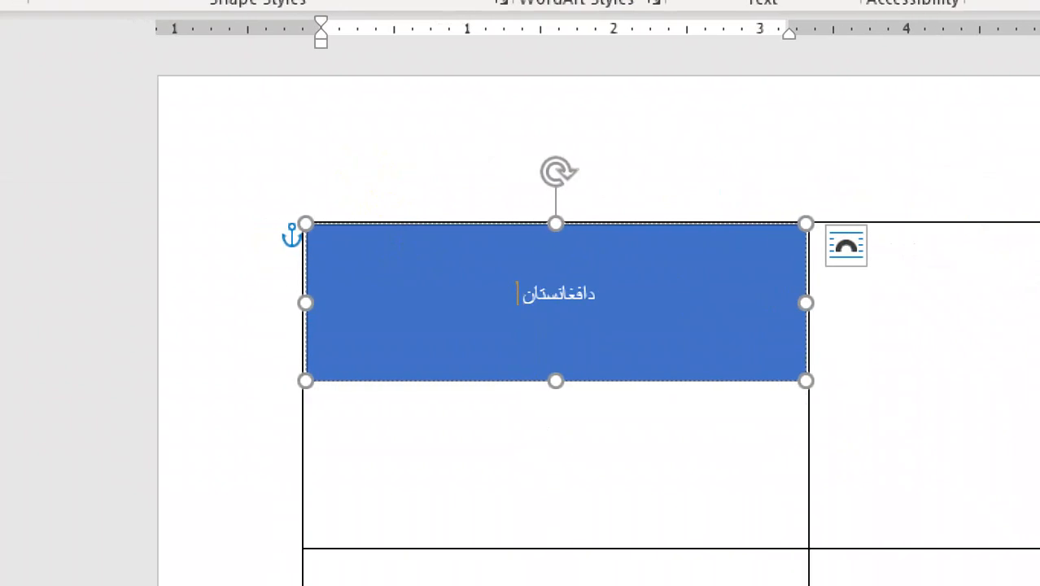
text( اسلامی امارت)
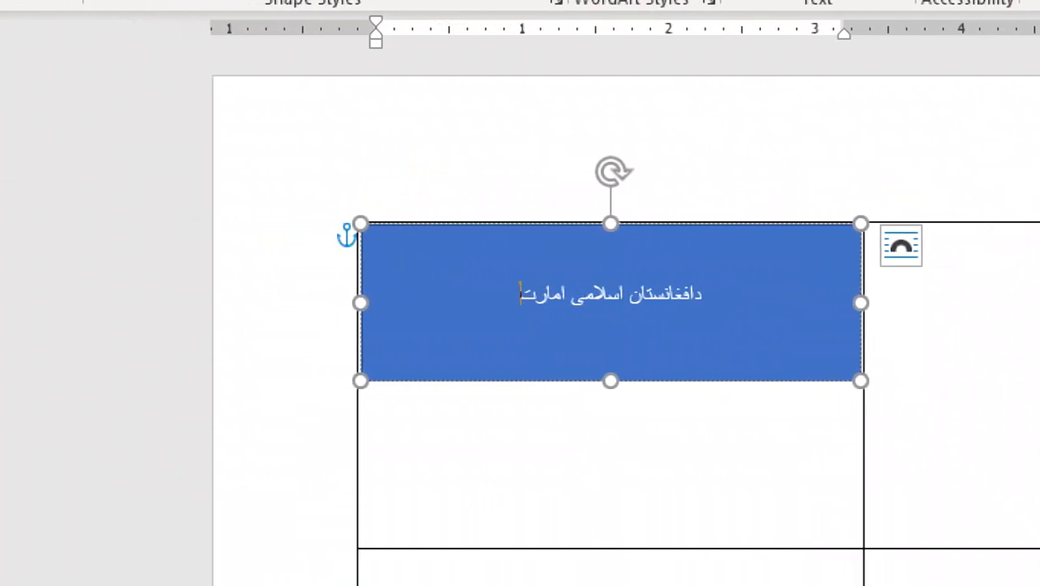
Add "دپوهنی وزارت" as the second line of text in the rectangle
key(Return)
text(دپوهنی)
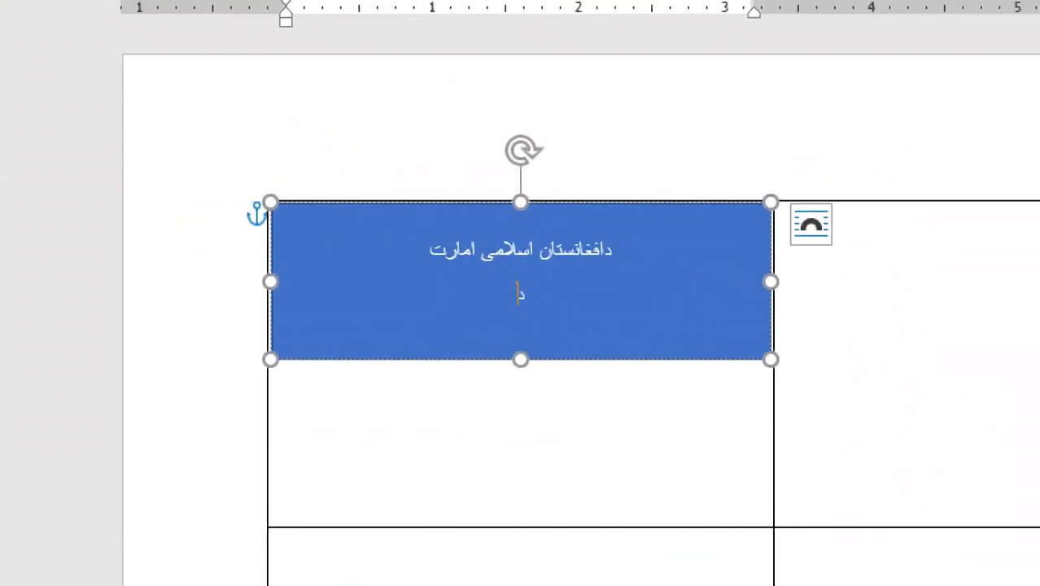
key(BackSpace)
key(BackSpace)
key(BackSpace)
key(BackSpace)
text(وهنی)
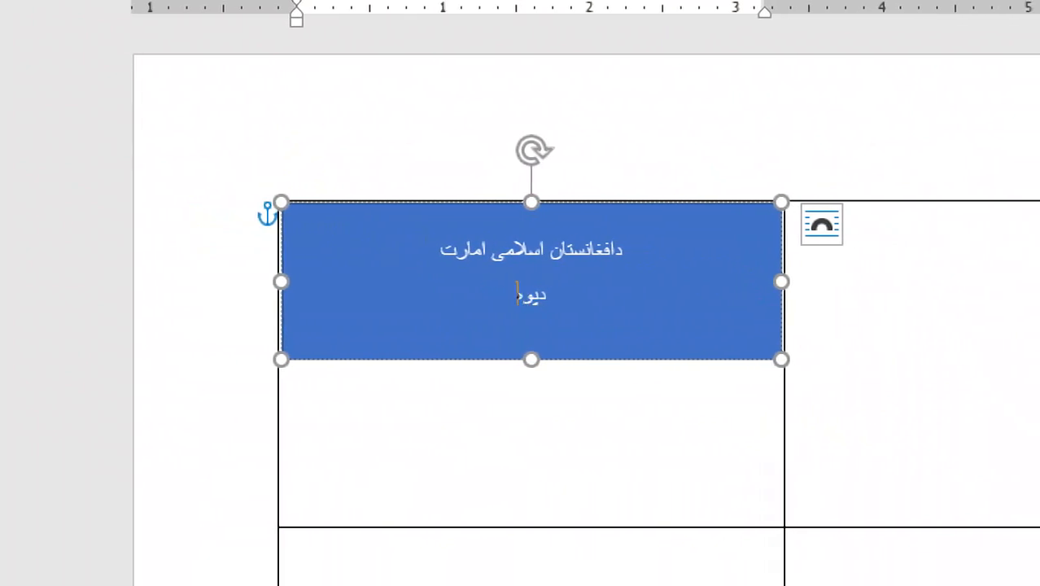
key(BackSpace)
key(BackSpace)
text(نی وزا)
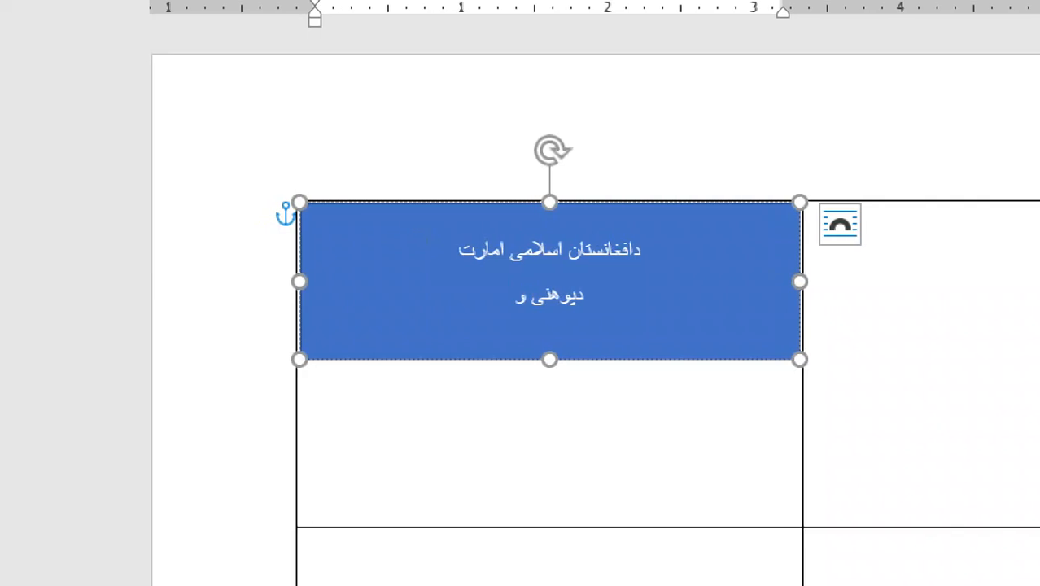
text(ار)
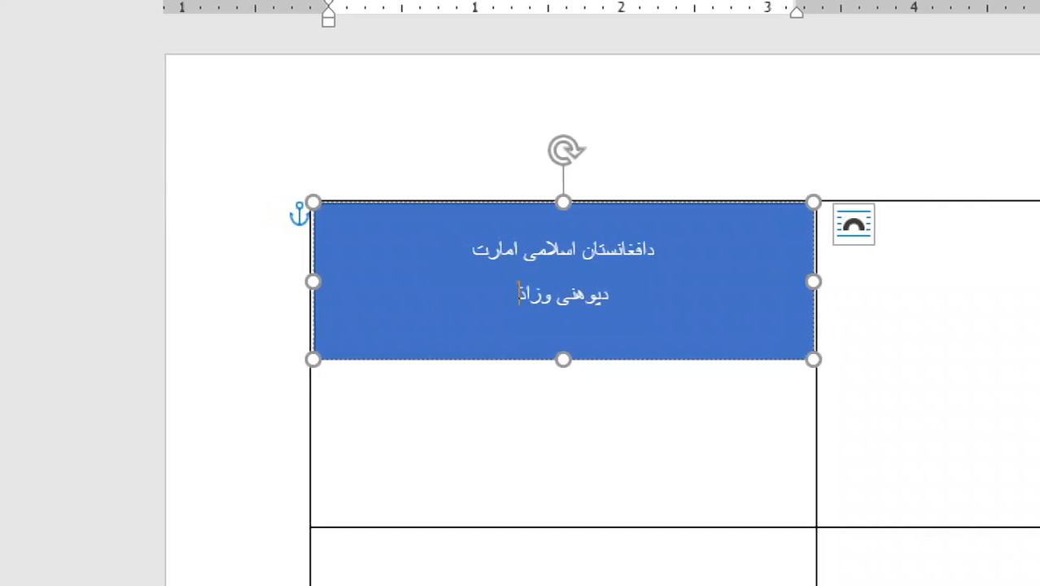
text(ت)
Add "د شمس غزنه اکایمی" as the third line of text in the rectangle
key(Return)
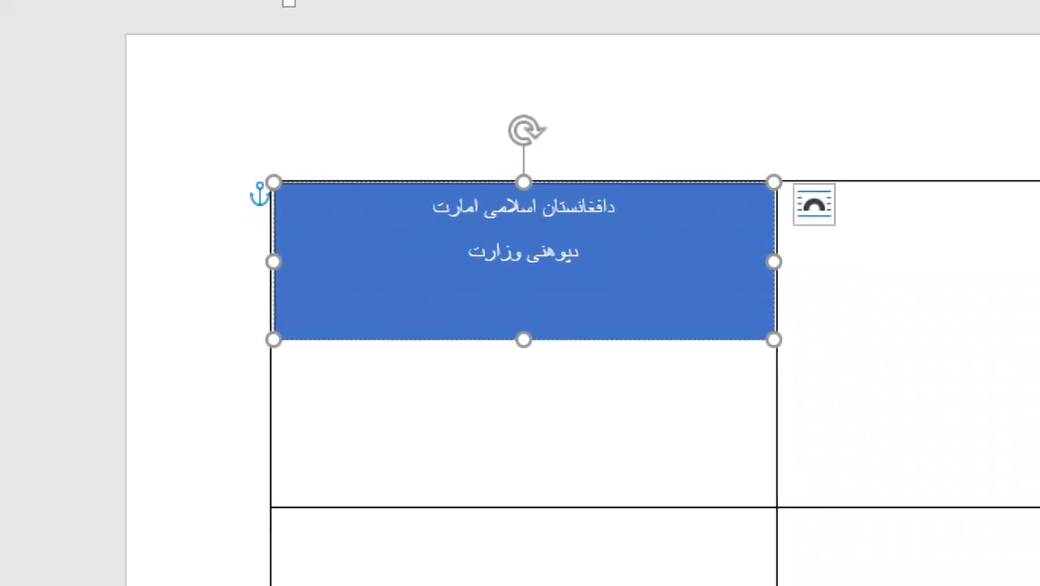
text(د شمس غزن)
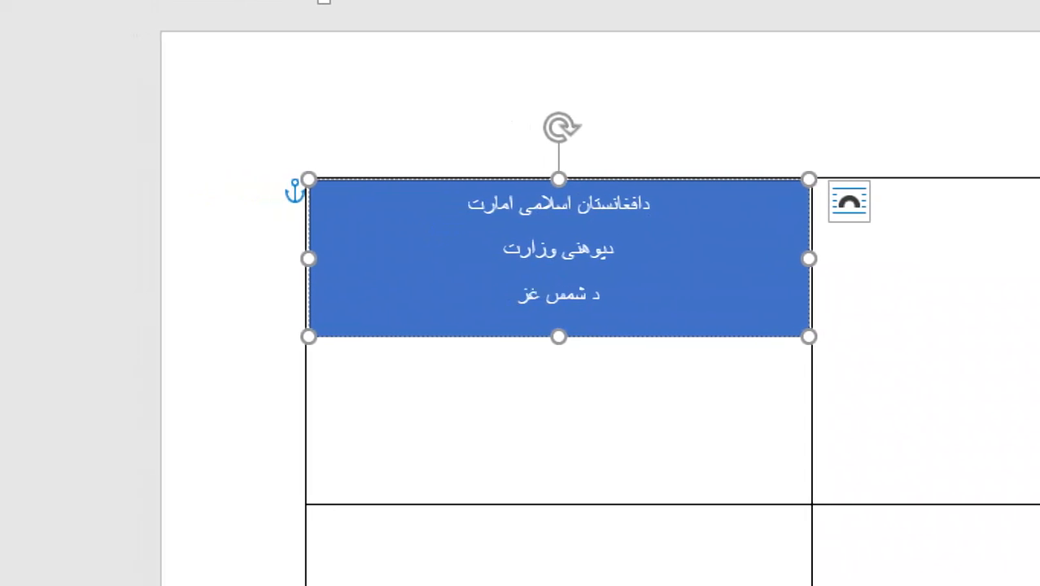
text(ه اکایمی)
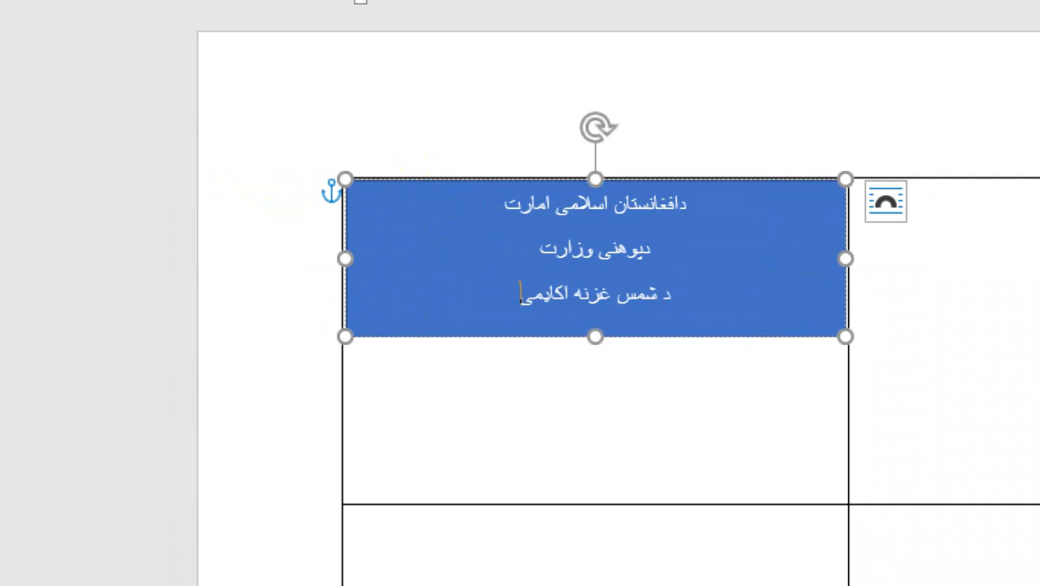
Make all three lines in the rectangle bold and give them a black text fill and a black text outline
key(ctrl+a)
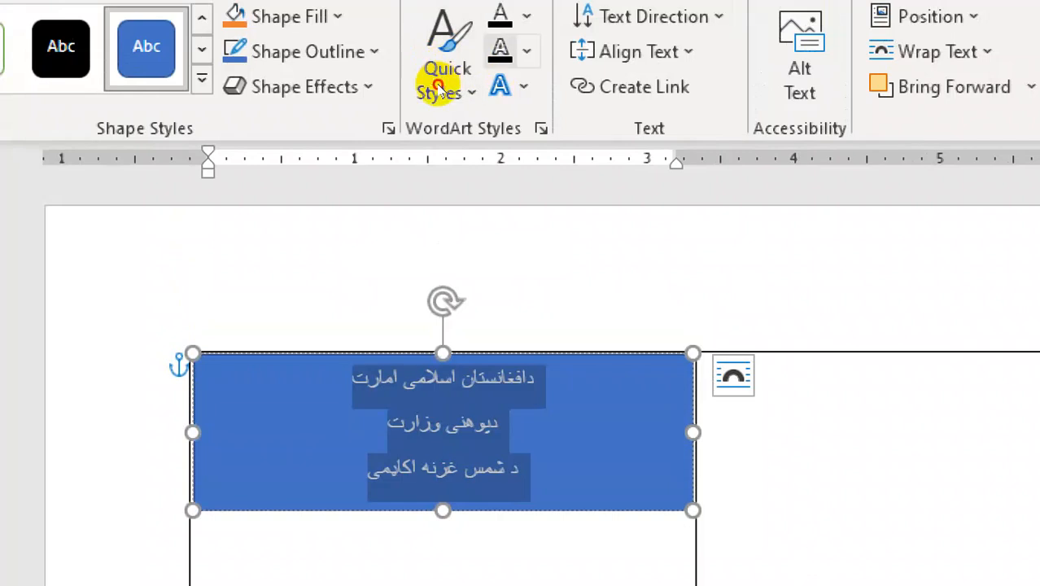
key(ctrl+b)
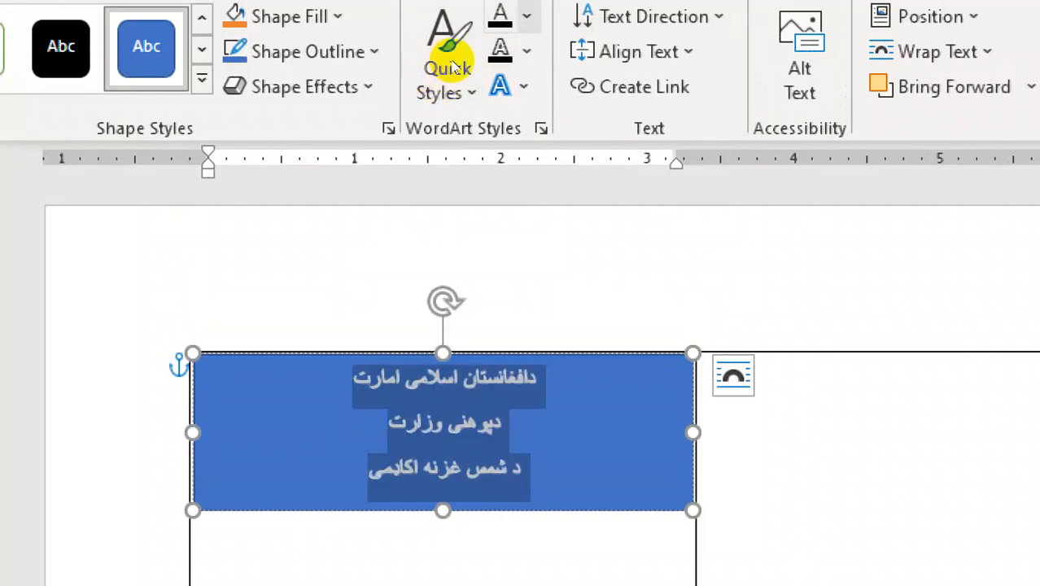
click(527, 17)
click(455, 129)
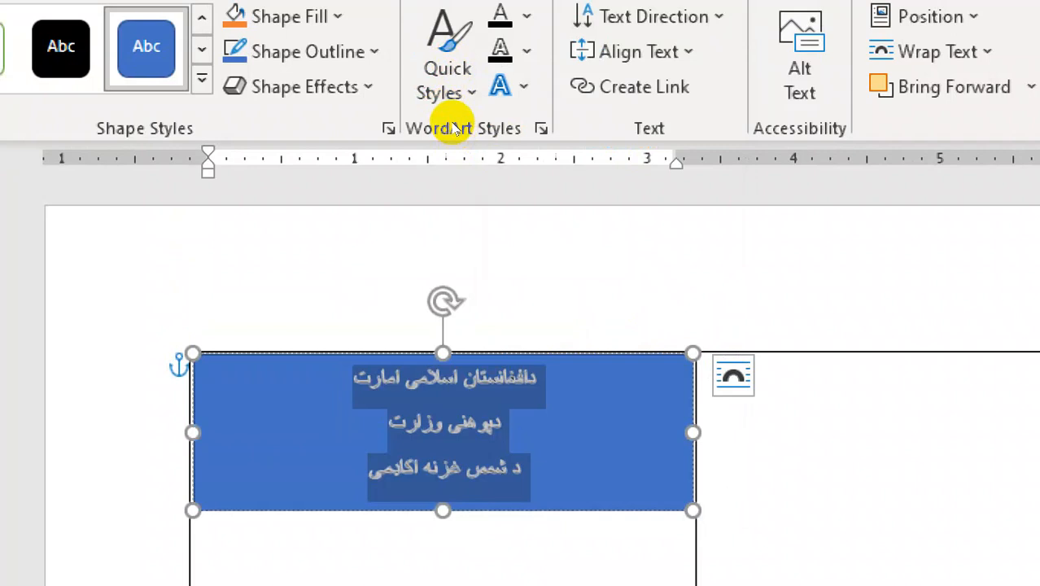
click(526, 51)
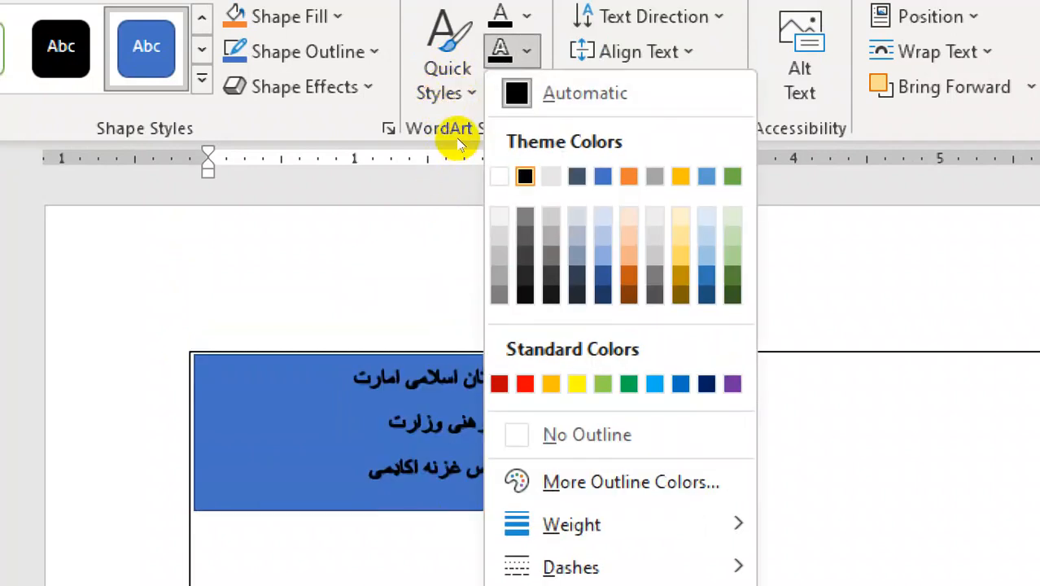
click(450, 140)
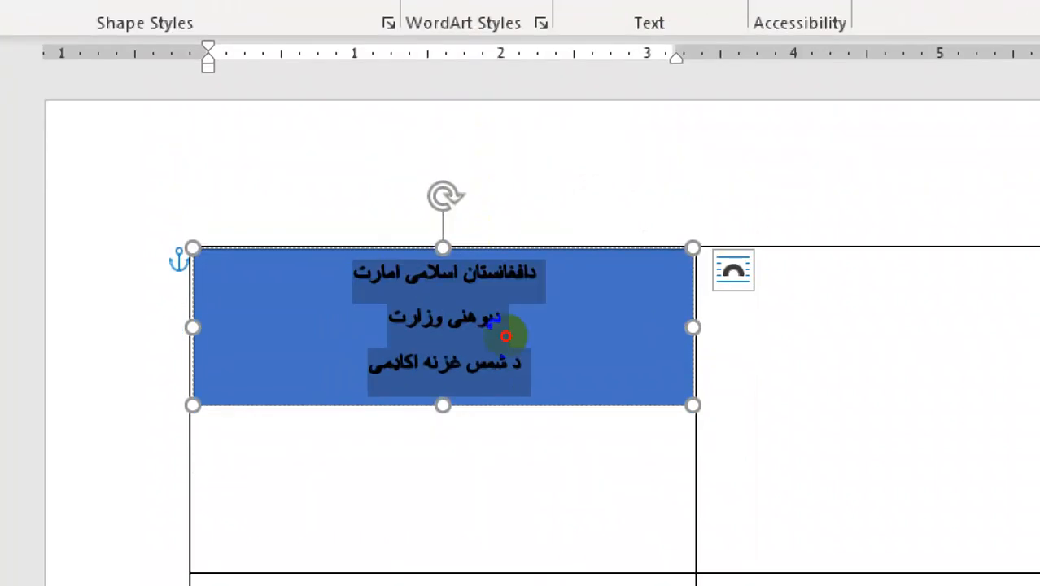
click(505, 336)
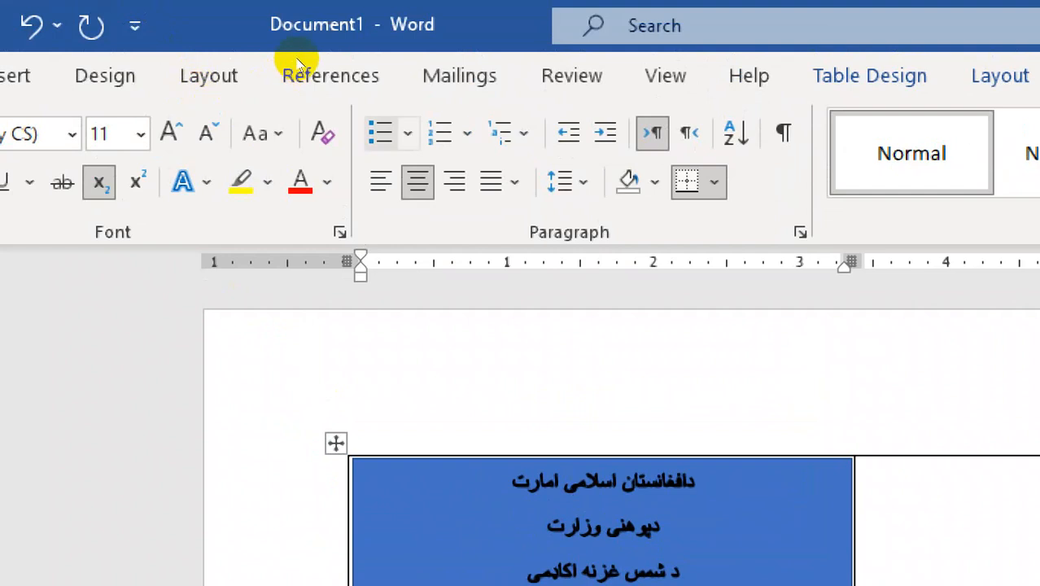
scroll(299, 67, down, 5)
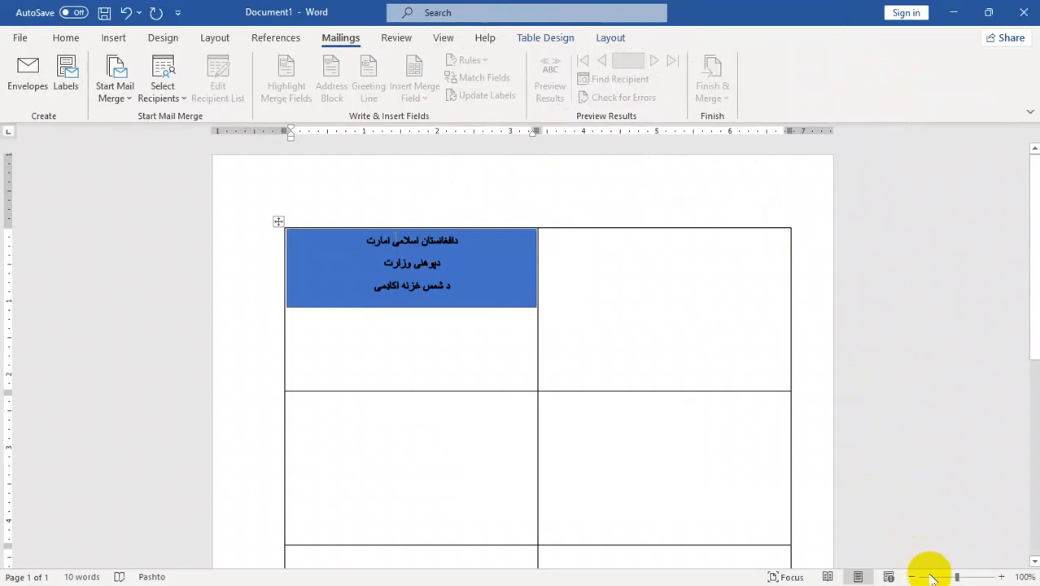
click(955, 14)
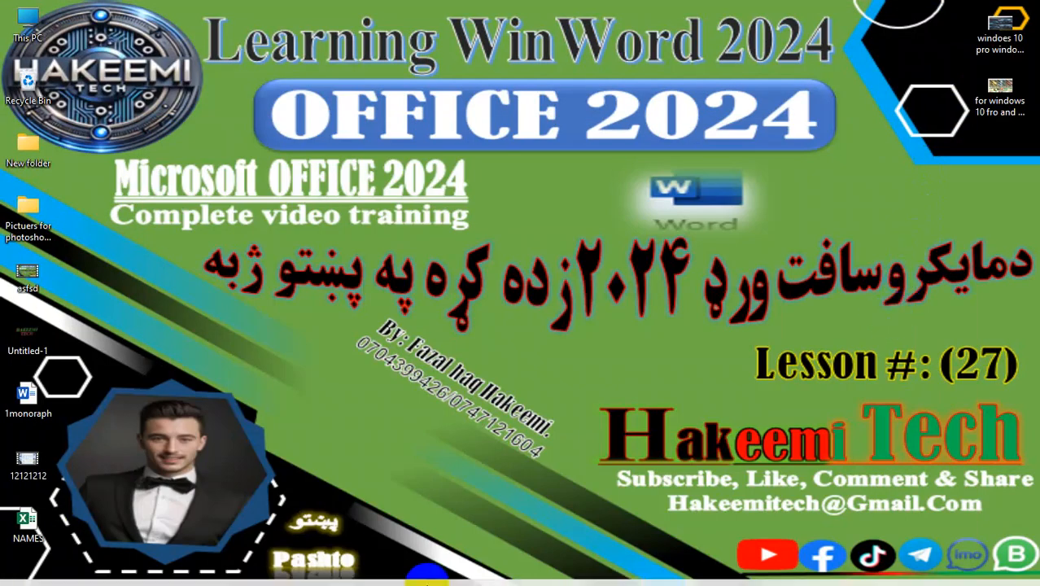
mouse_move(436, 569)
mouse_move(734, 574)
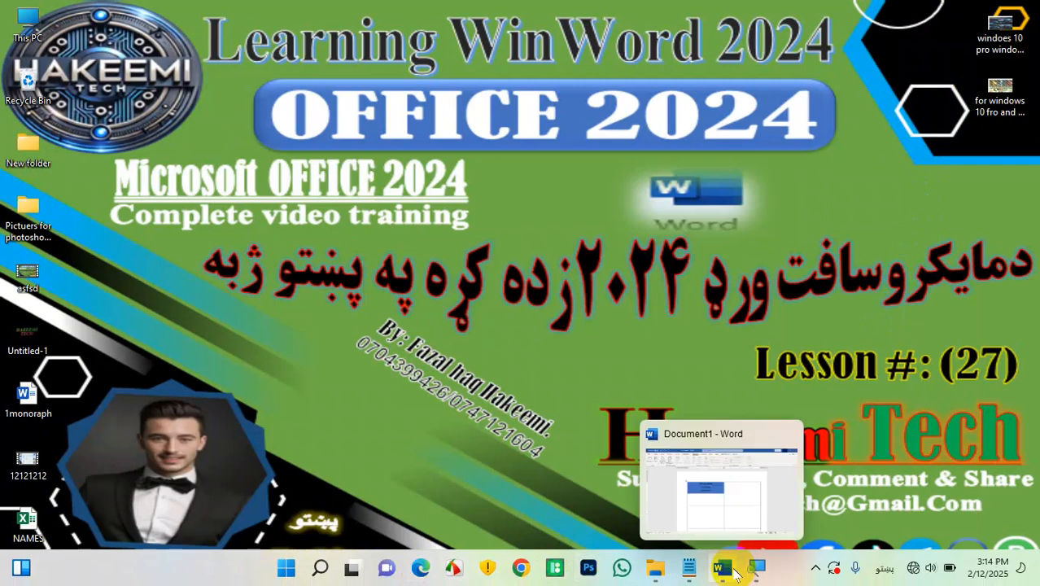
click(720, 476)
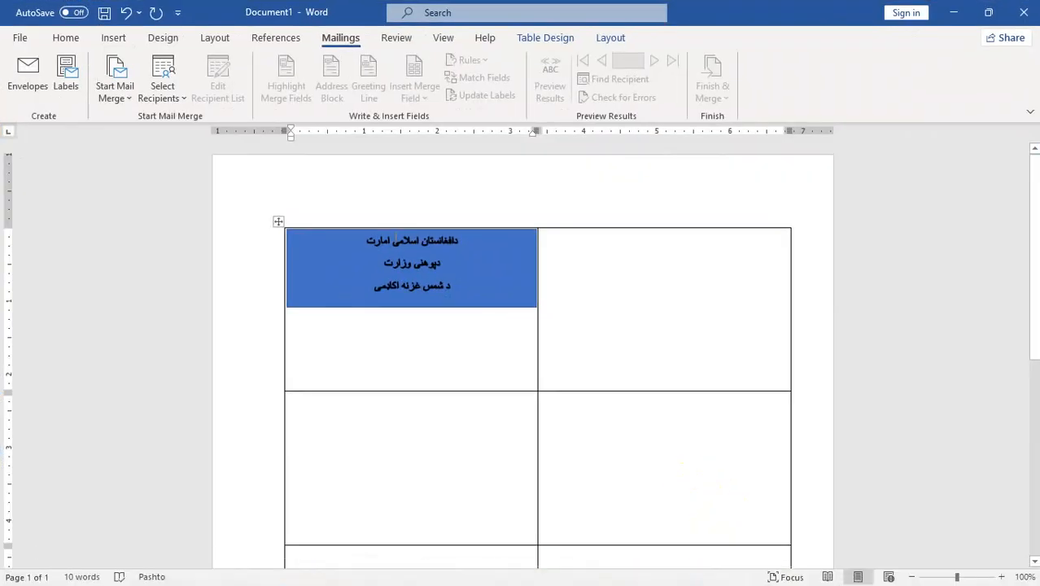
Start the Step-by-Step Mail Merge Wizard with Letters as the document type and advance to selecting recipients
click(109, 93)
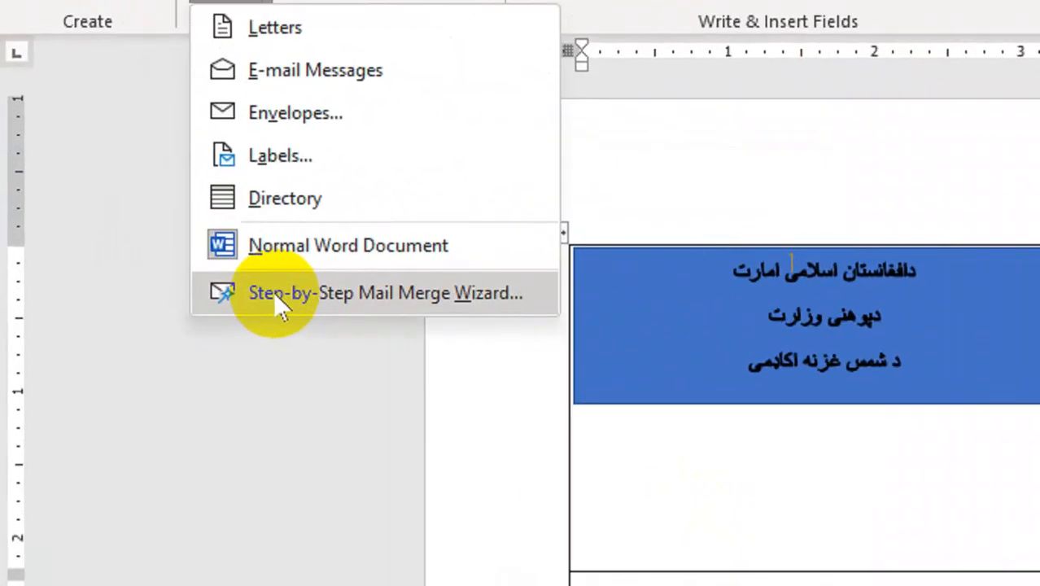
click(277, 294)
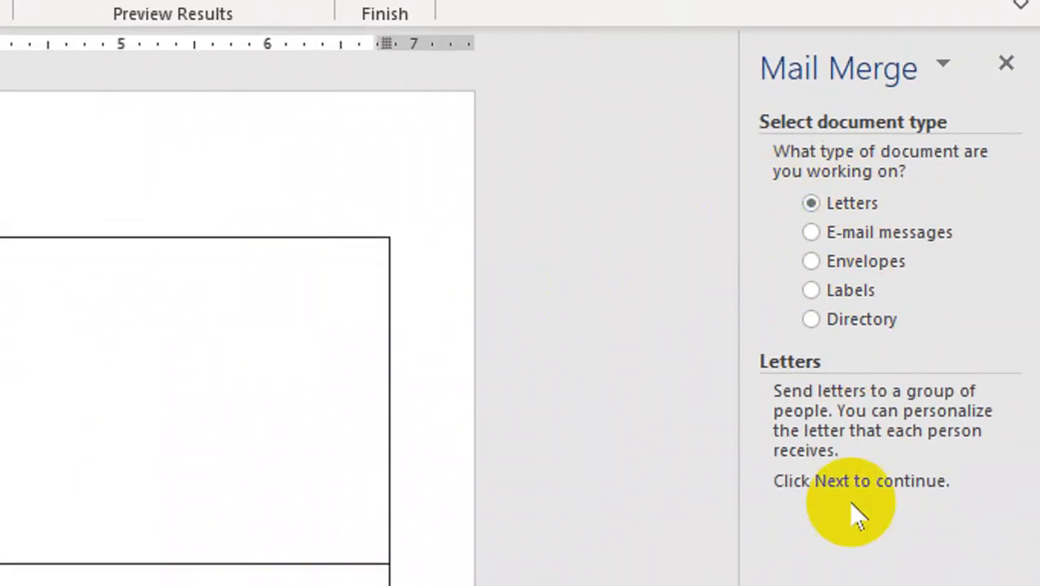
click(828, 488)
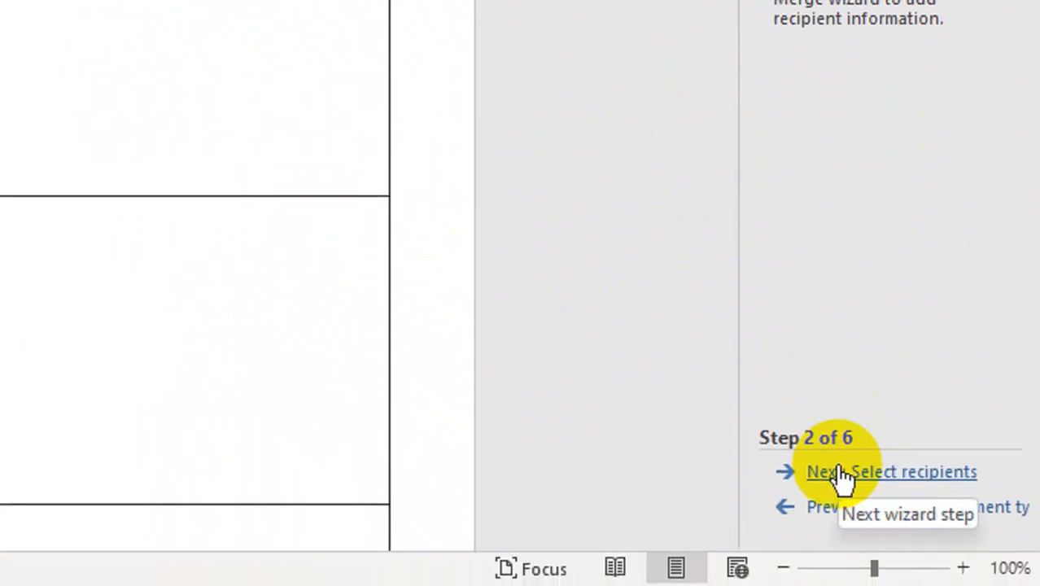
click(841, 480)
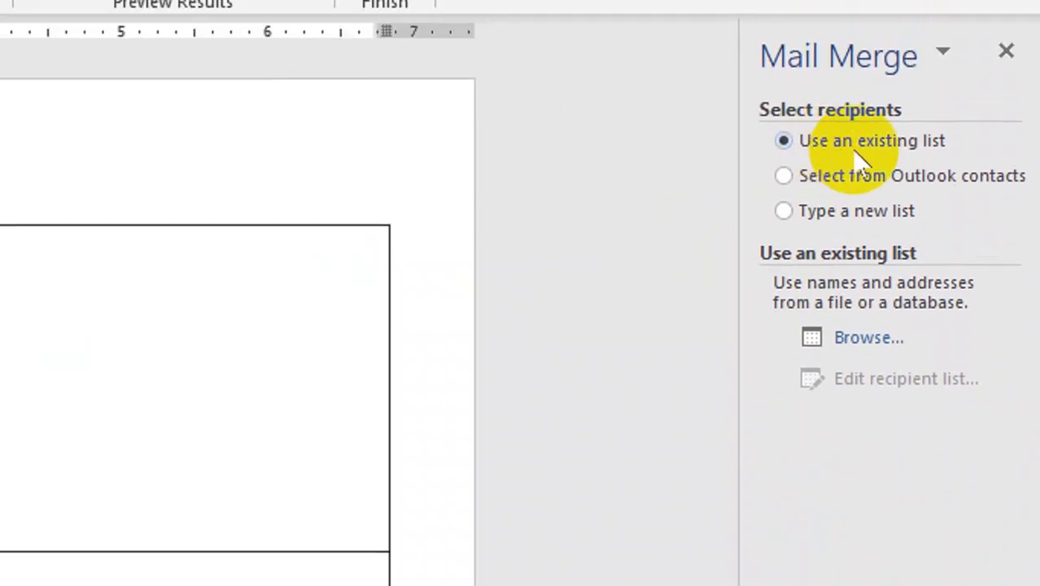
Use the existing list NAMES.xlsx from the Desktop as recipients, taking Sheet1$ with column headers and accepting all listed recipients
click(850, 340)
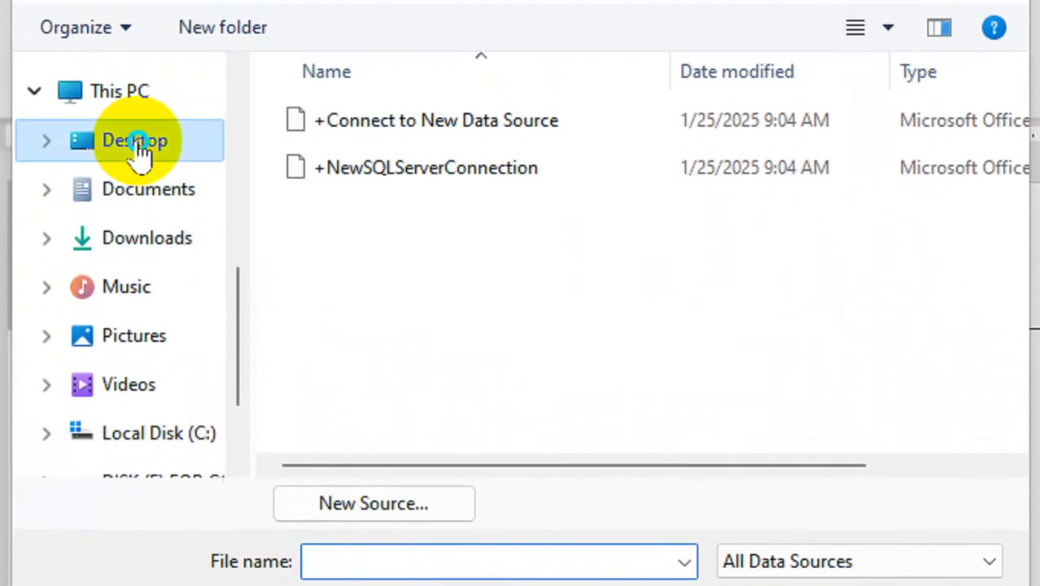
click(132, 52)
right_click(140, 53)
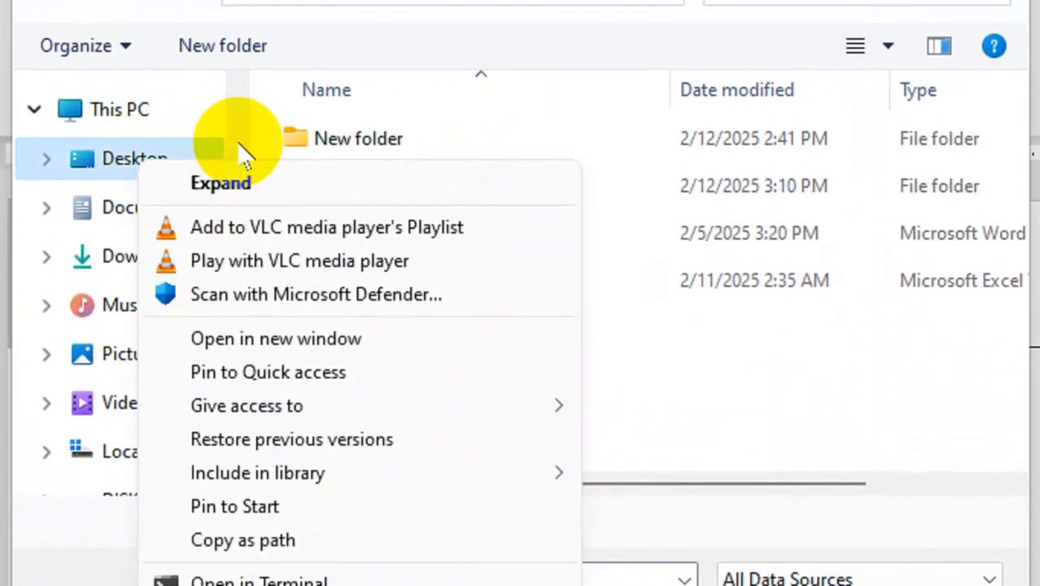
click(238, 131)
drag(239, 188, 337, 325)
double_click(341, 305)
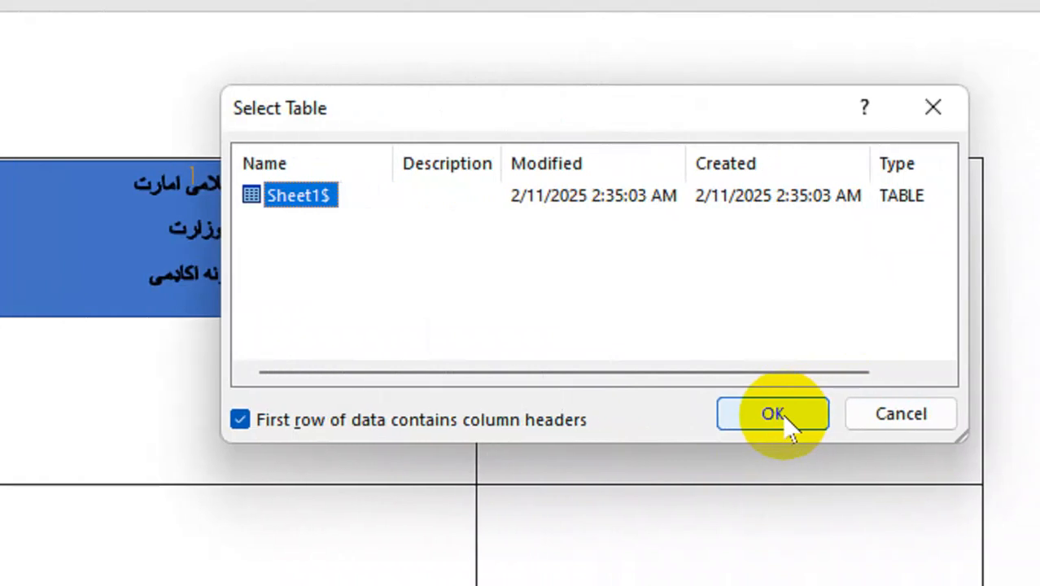
click(850, 416)
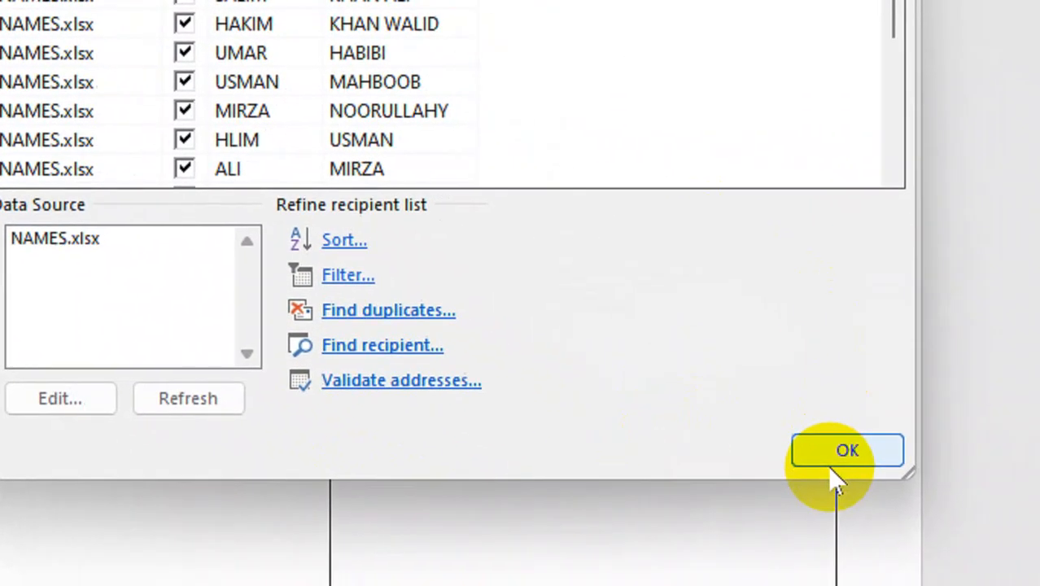
click(973, 527)
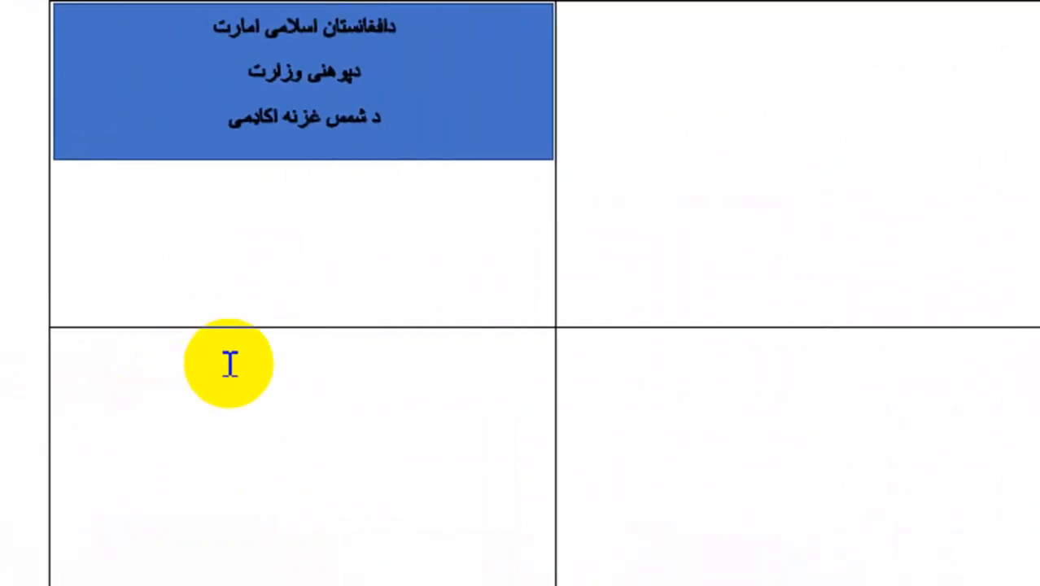
Insert the NAME and FNAME merge fields on separate lines below the blue banner in the first table cell
click(562, 188)
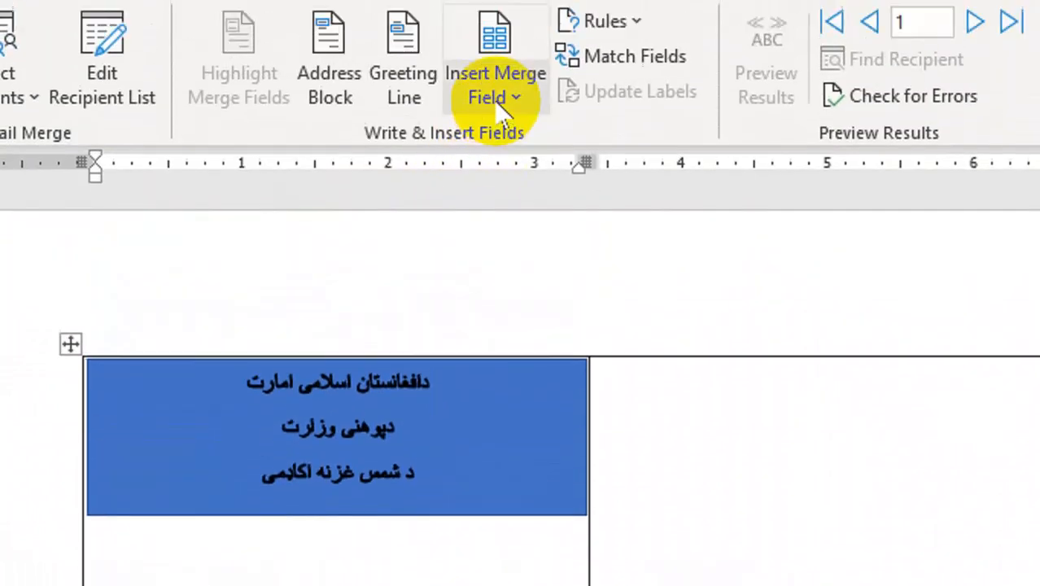
click(498, 106)
click(513, 181)
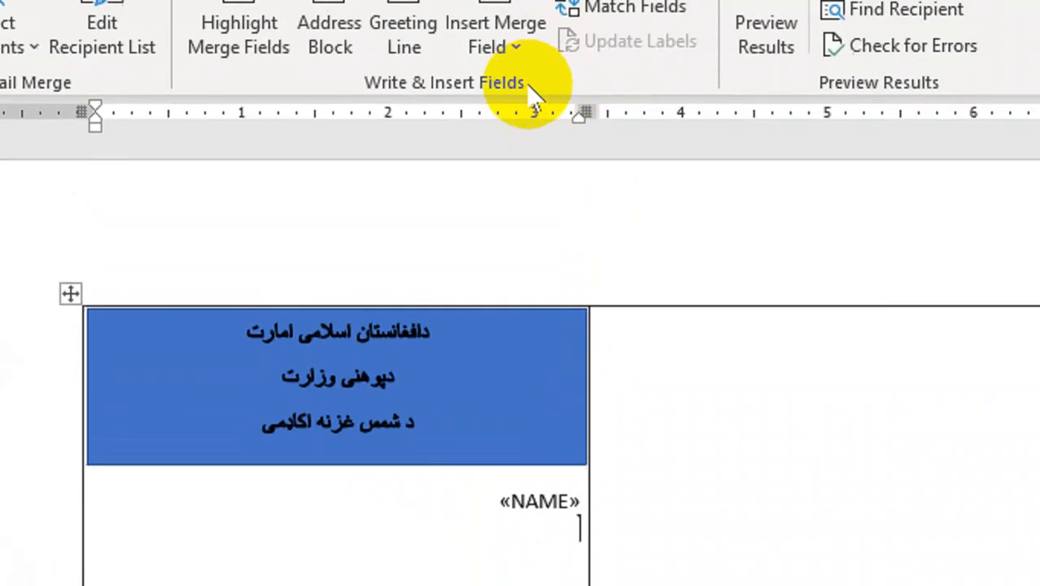
click(496, 118)
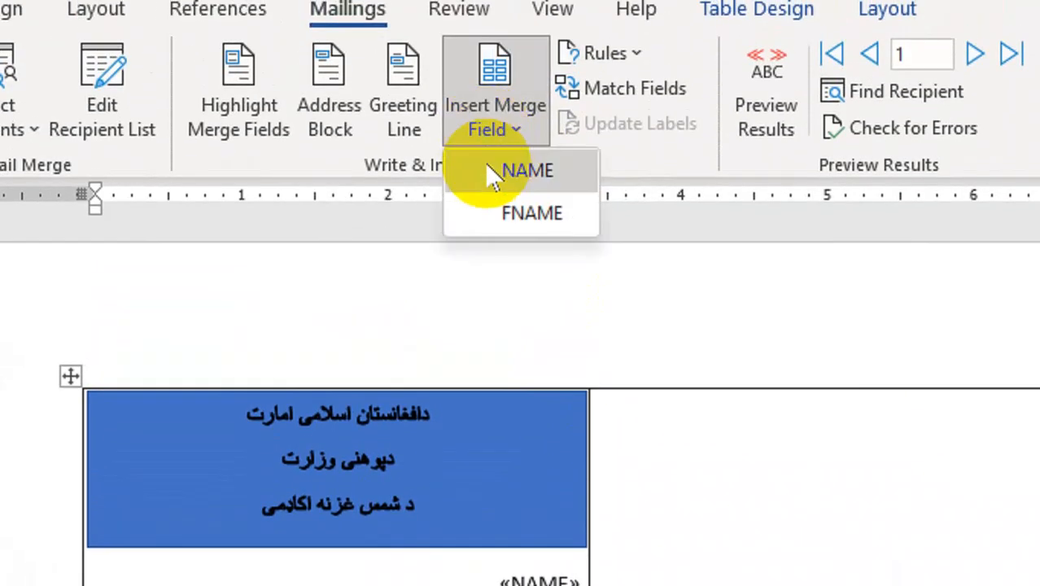
click(519, 232)
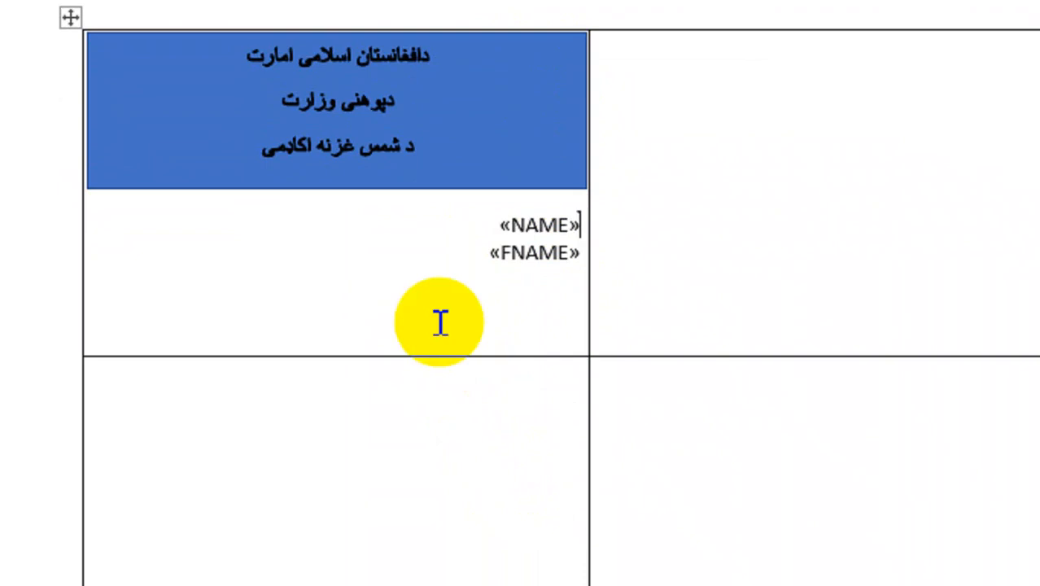
Left-align the NAME field line and put the label "Name:" in front of the field
key(ctrl+l)
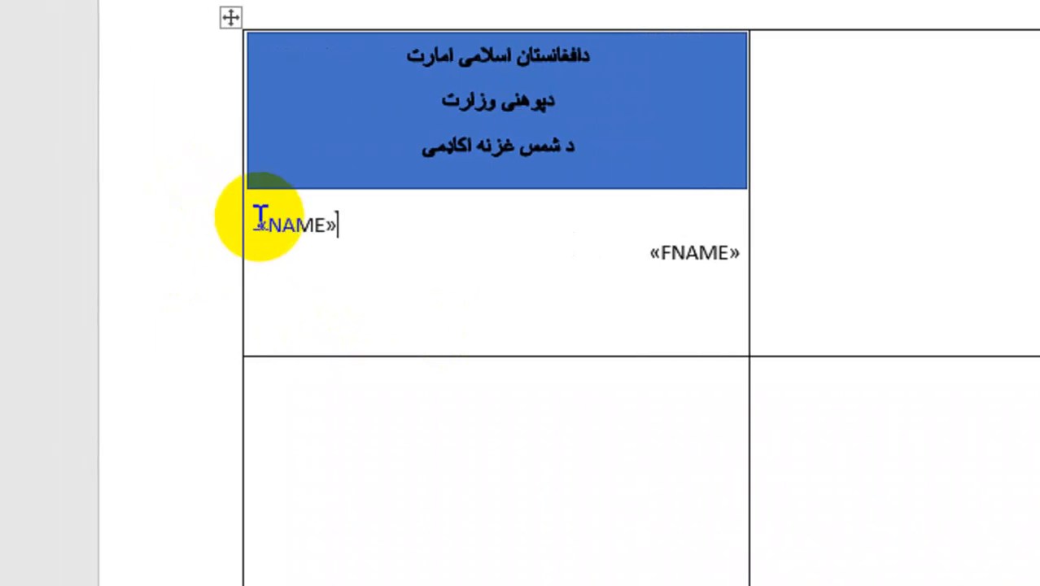
click(251, 219)
click(256, 224)
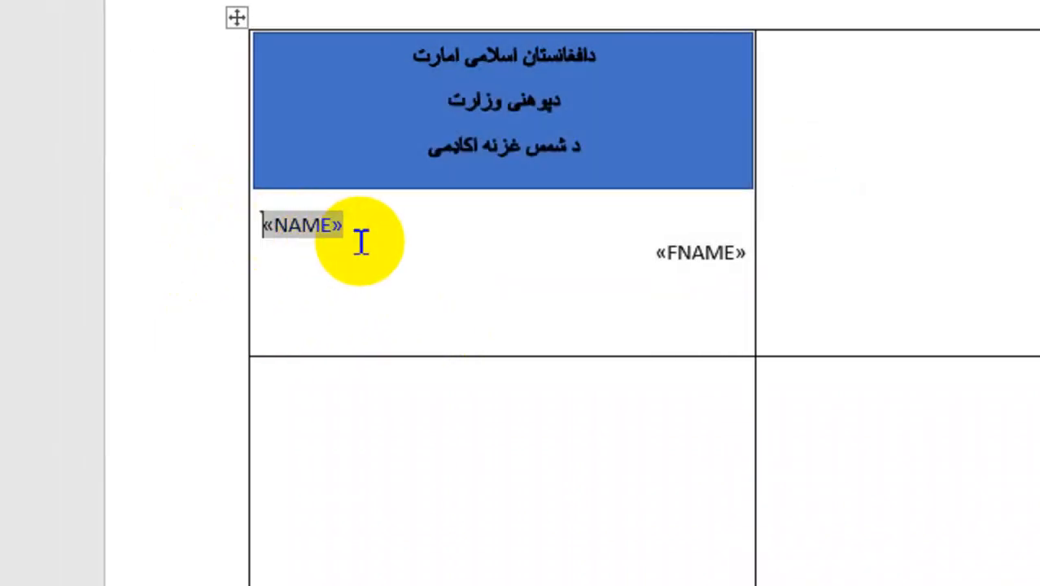
text(د)
text(BN)
text(Name)
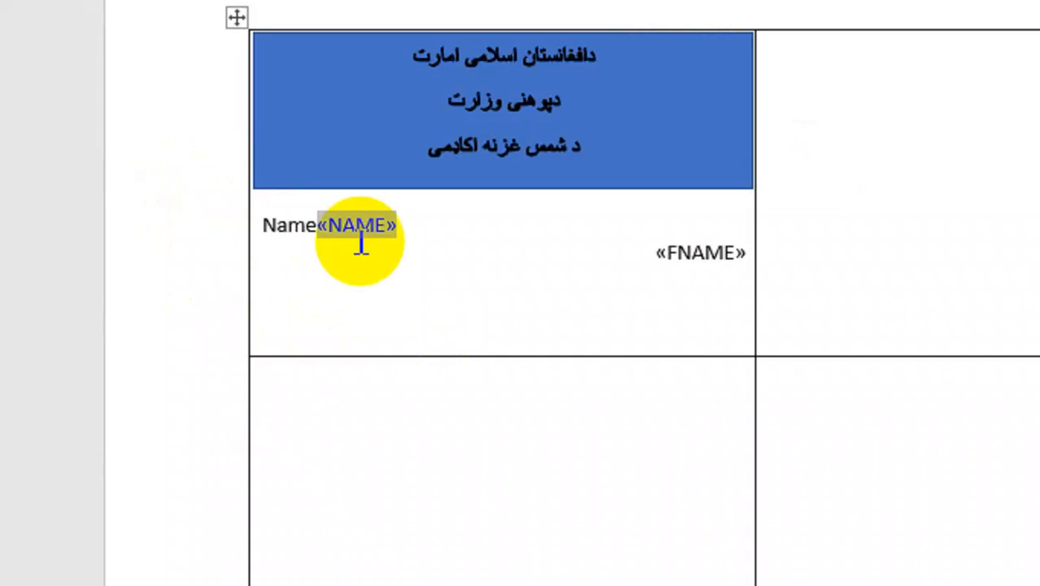
text(:)
scroll(464, 104, up, 2)
Left-align the FNAME field line and put the label "F/name: " in front of the field
click(667, 305)
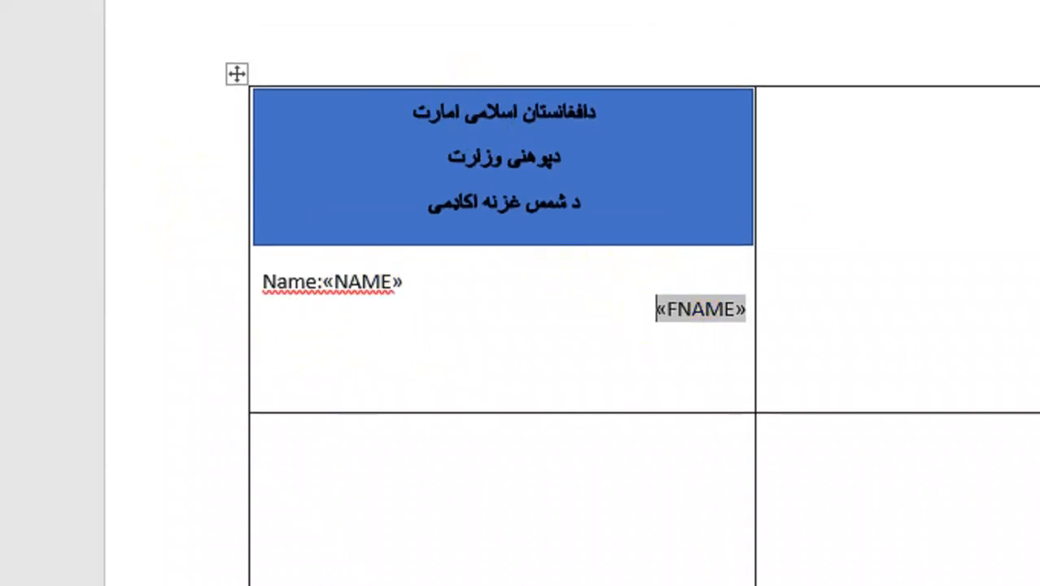
key(ctrl+l)
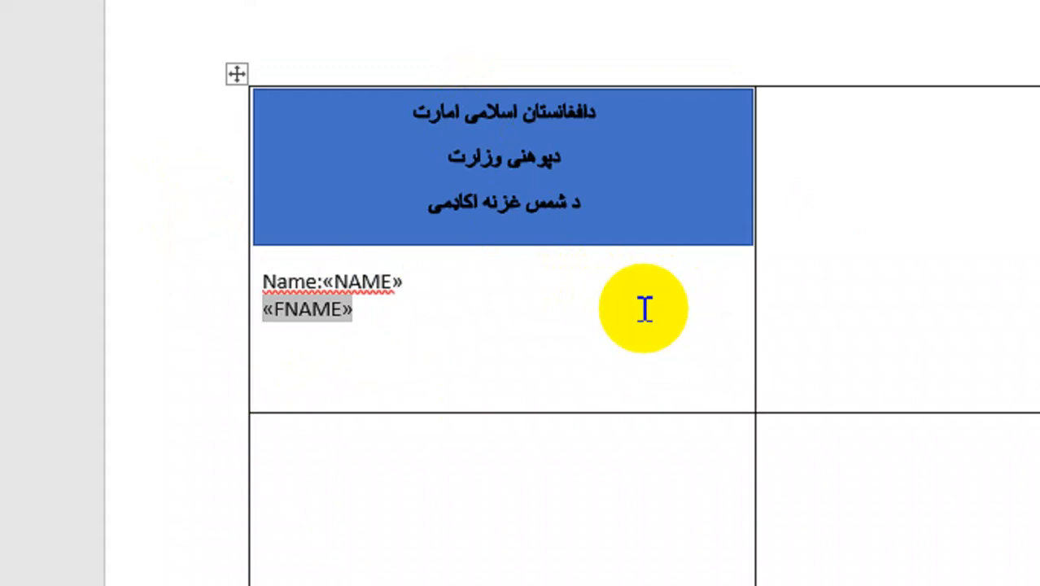
text(F)
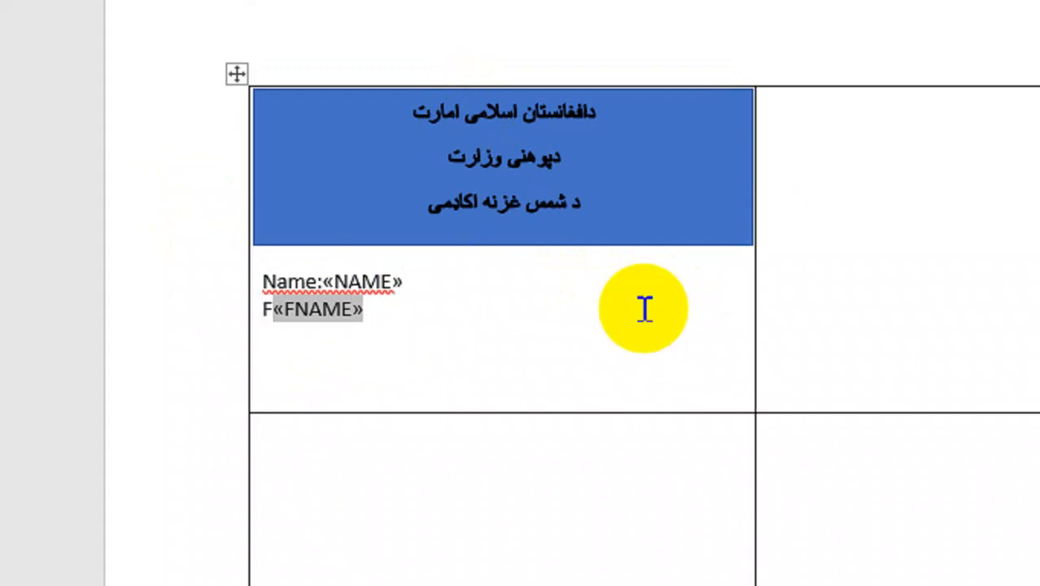
text(/name:)
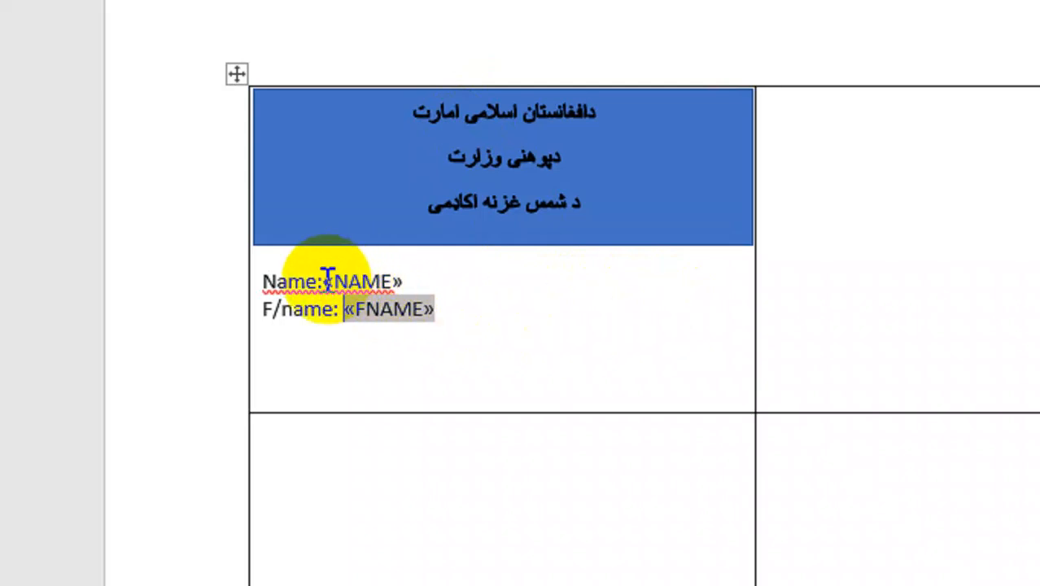
Add a space after "Name:" and add a third line labelled "Phone:" with the phone number
text( :)
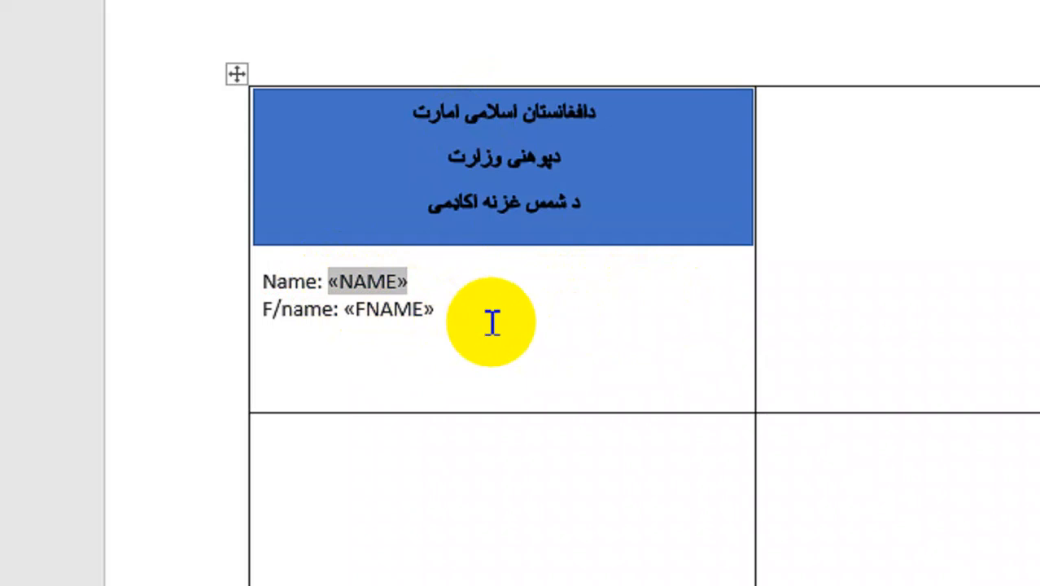
click(492, 330)
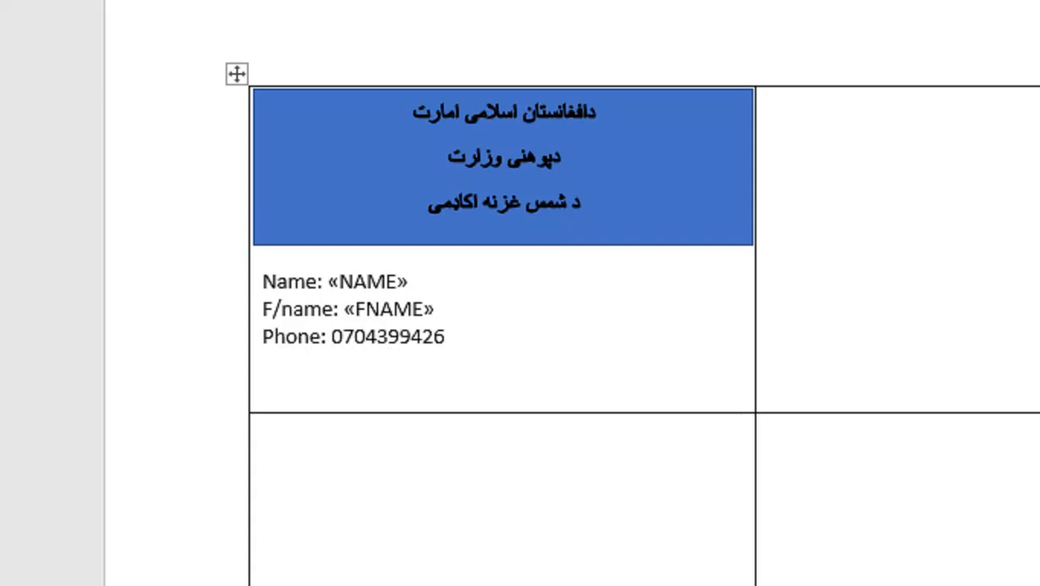
Format the name, father's name and phone lines in Times New Roman at size 14
drag(445, 336, 244, 278)
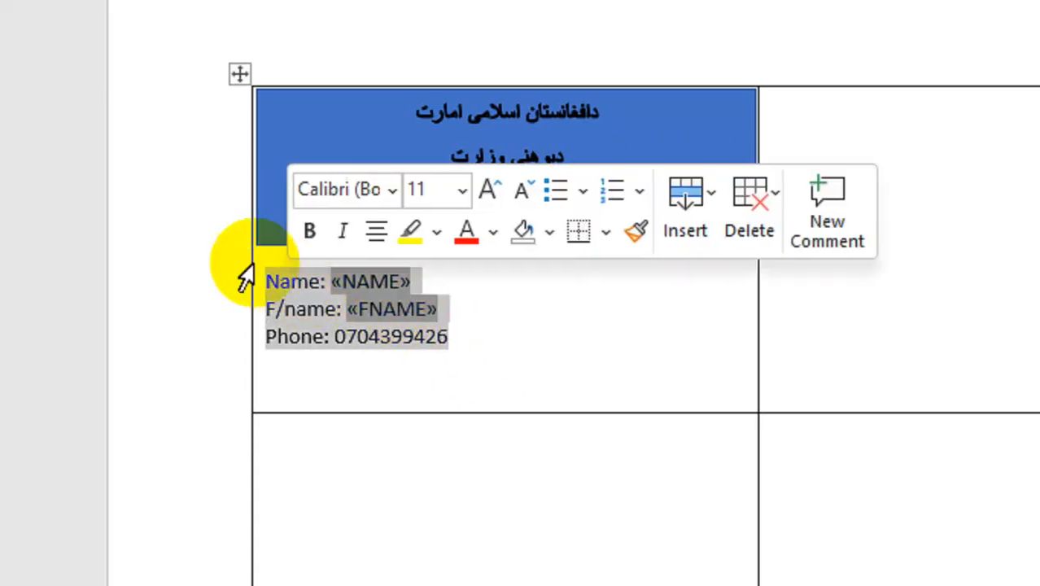
click(133, 74)
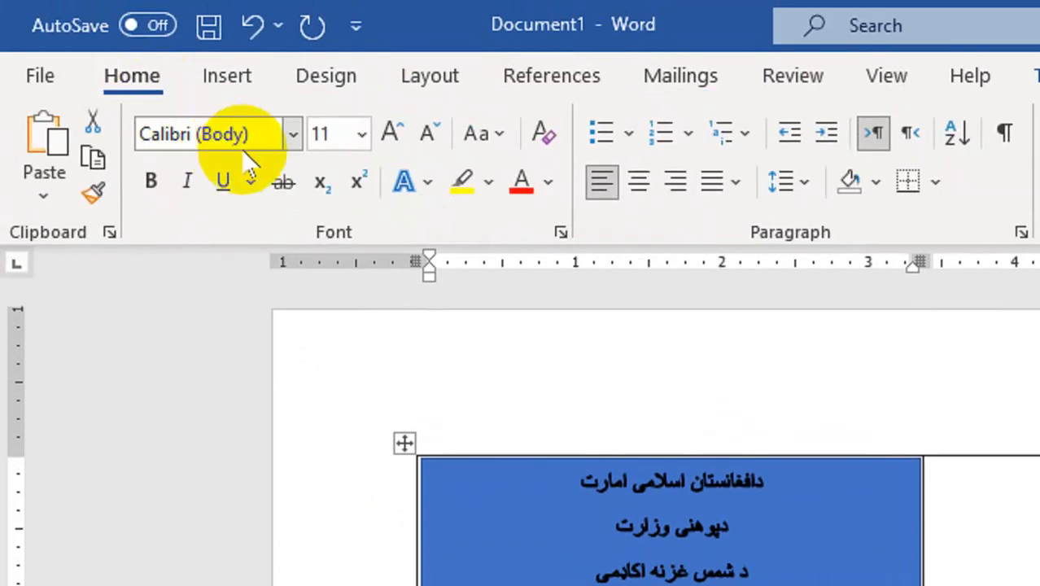
click(392, 135)
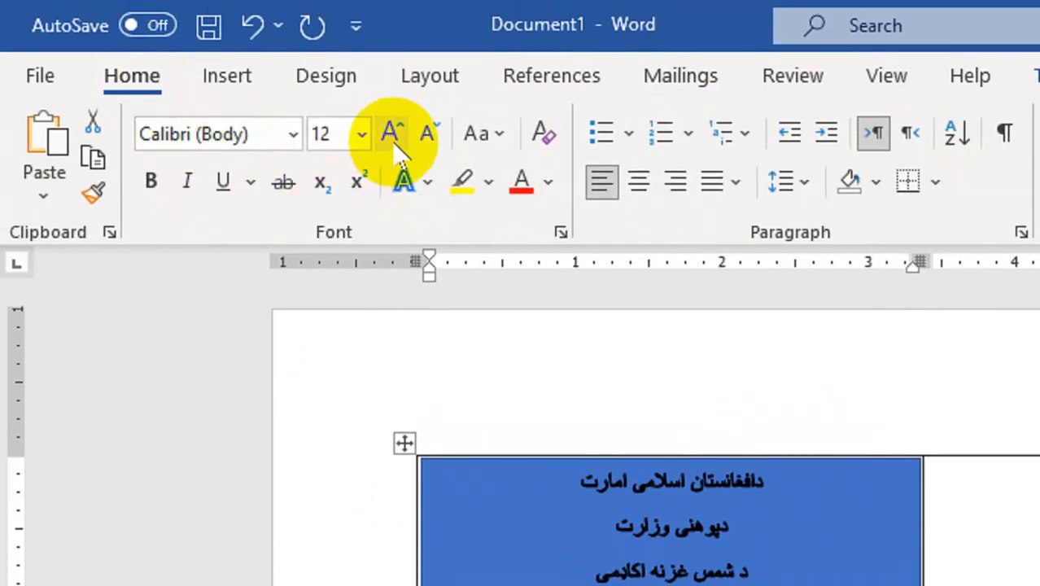
click(277, 137)
text(T)
key(Return)
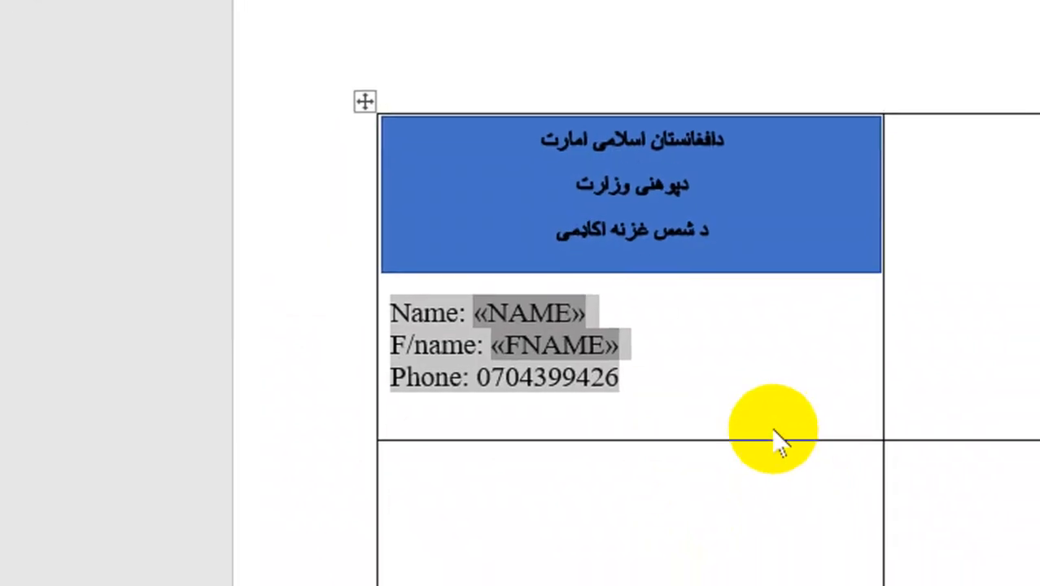
click(726, 396)
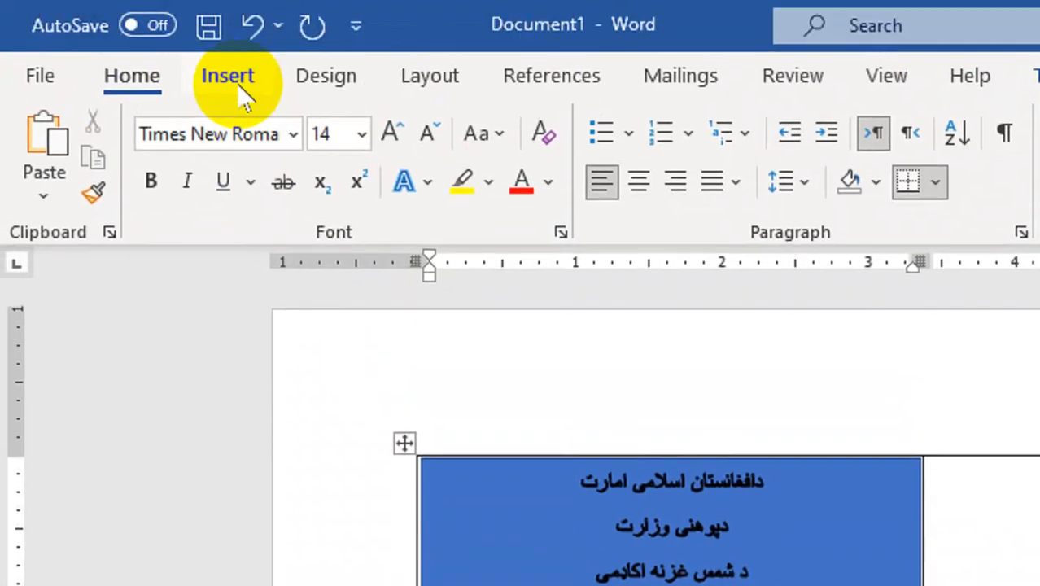
Draw a small upright rectangle to the right of the text lines, below the banner in the first cell
click(228, 75)
click(396, 122)
click(460, 197)
drag(716, 353, 832, 477)
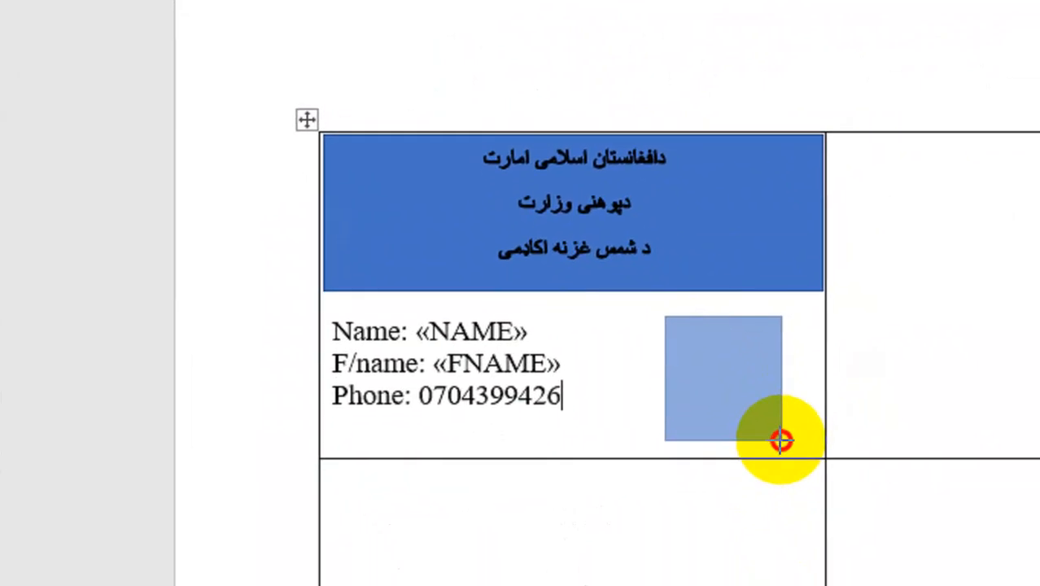
drag(779, 440, 780, 436)
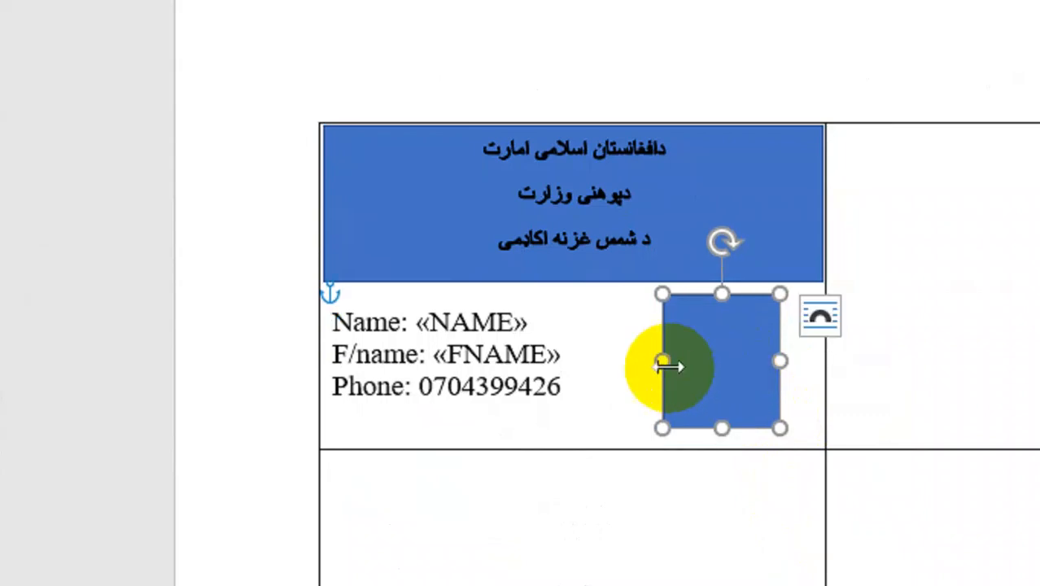
click(626, 360)
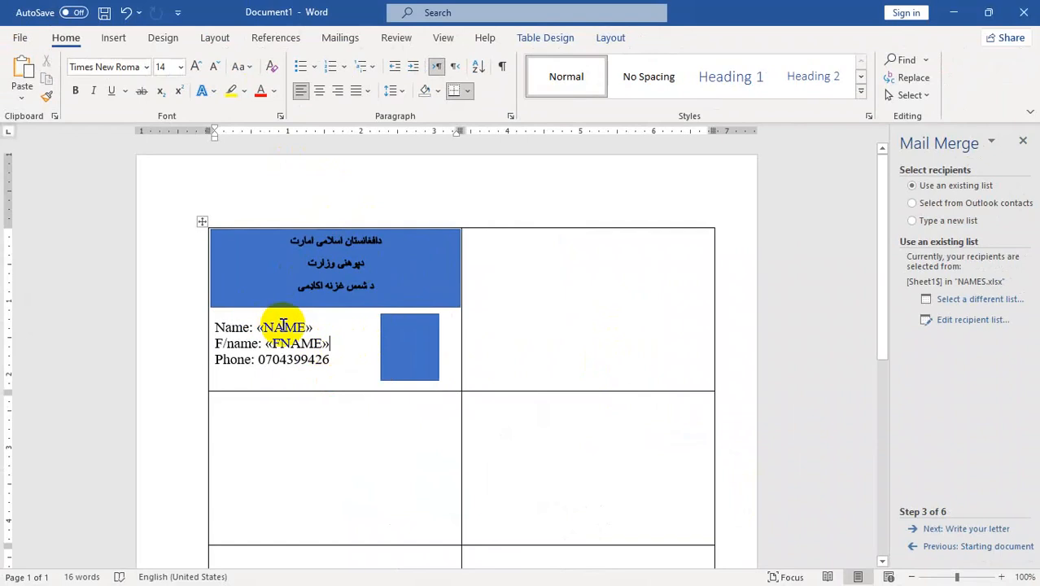
Fill the Pashto header banner with light gold and give it a matching gold outline
click(418, 278)
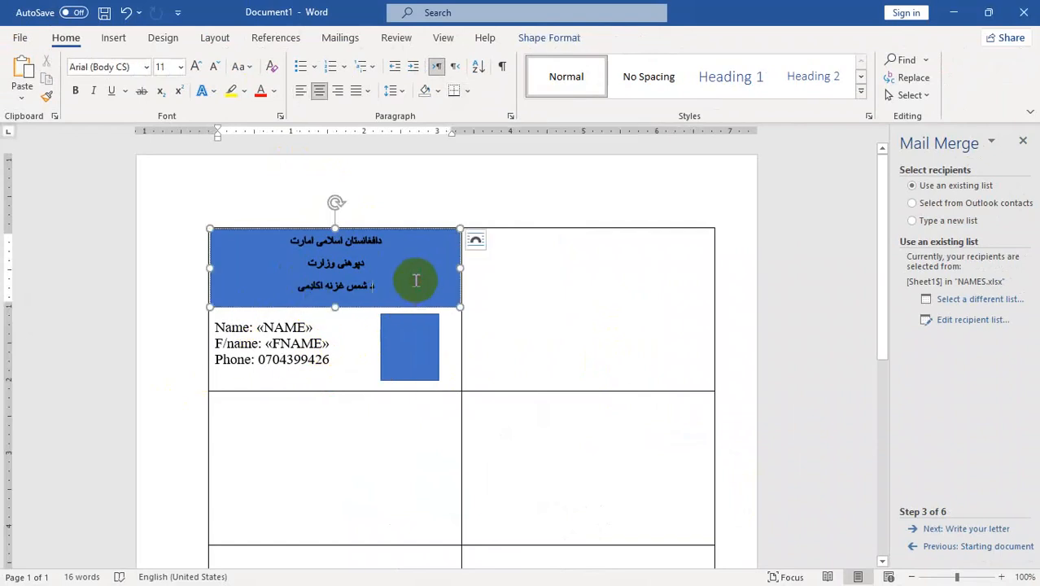
click(547, 38)
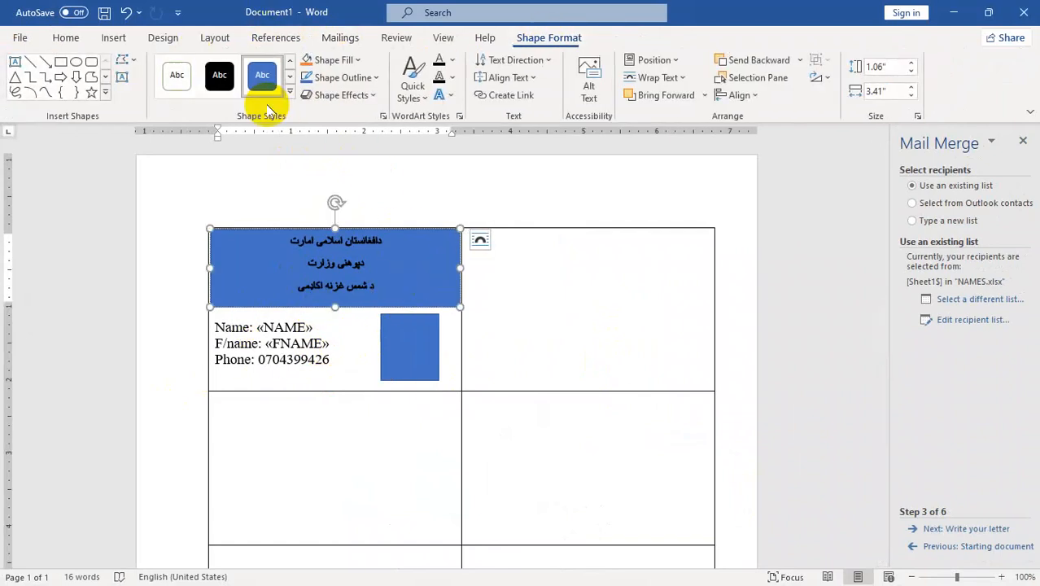
click(345, 63)
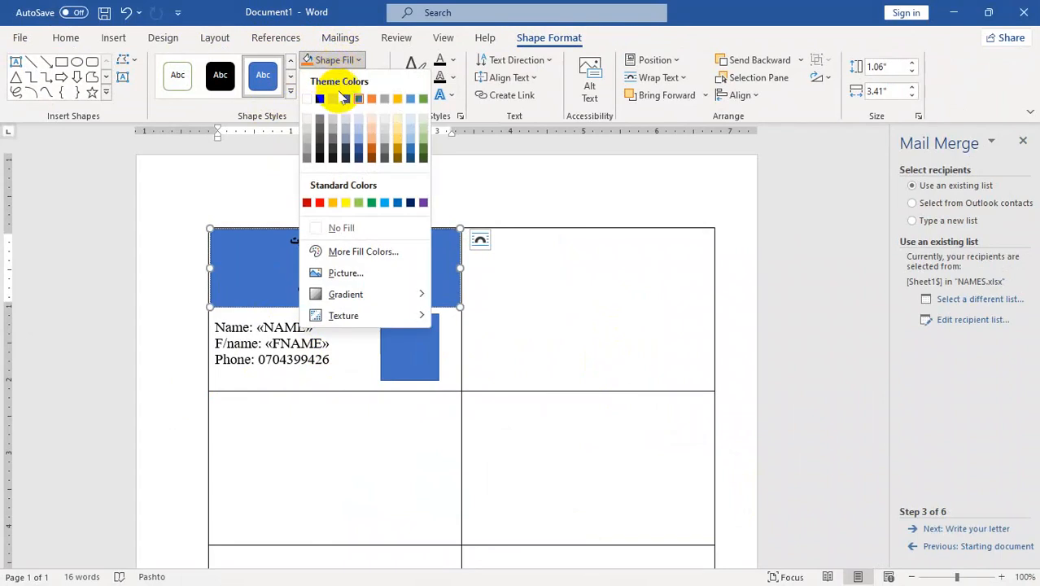
click(395, 144)
click(330, 78)
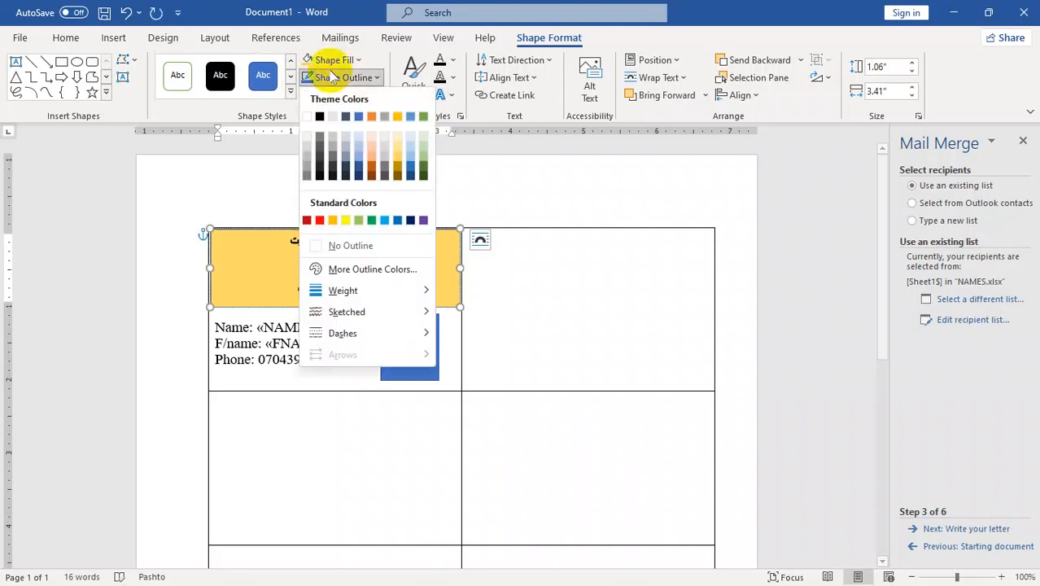
click(399, 154)
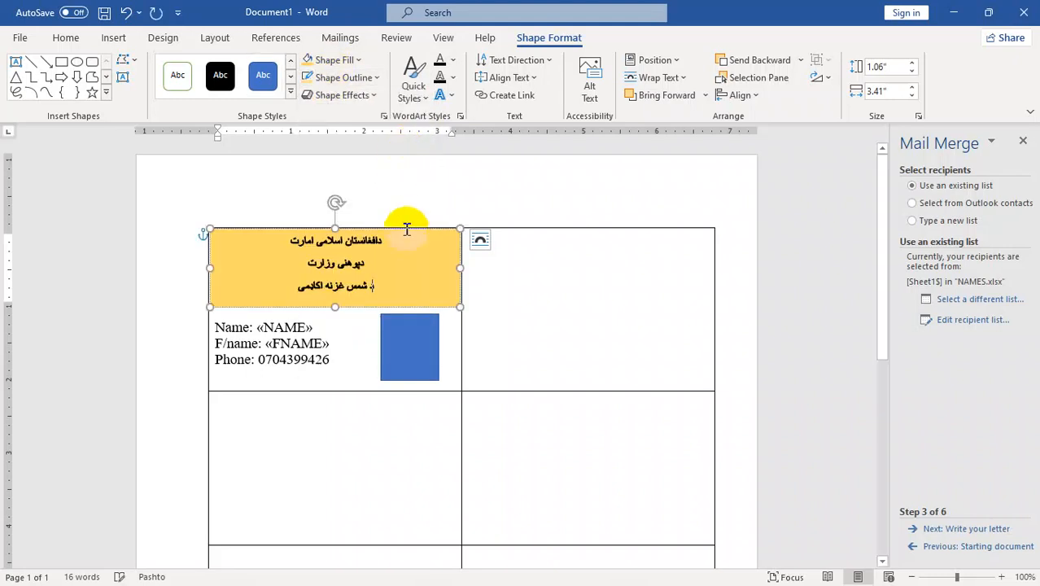
Remove the fill from the small upright rectangle beside the text lines
click(414, 353)
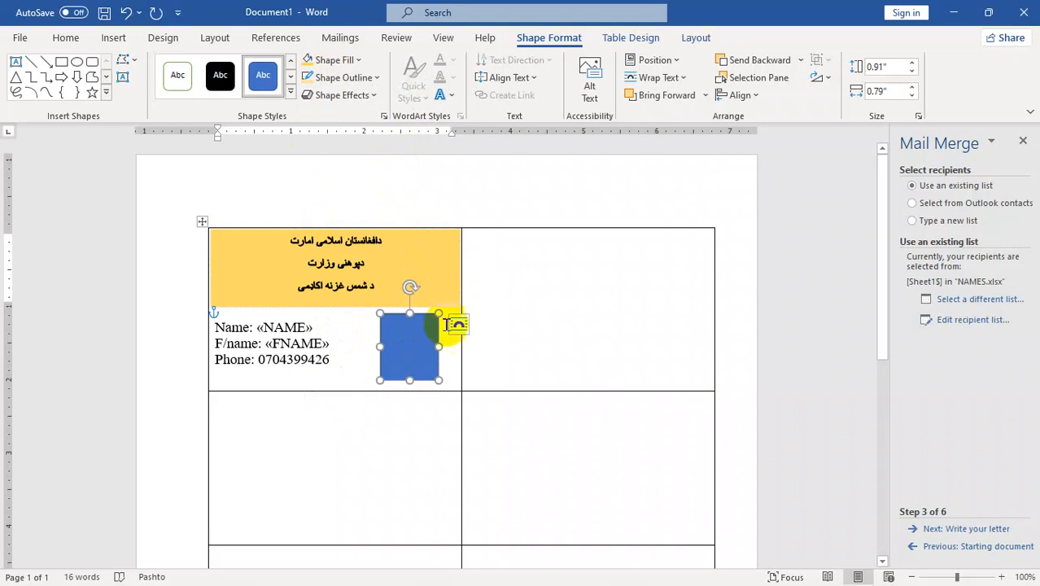
click(326, 60)
click(337, 228)
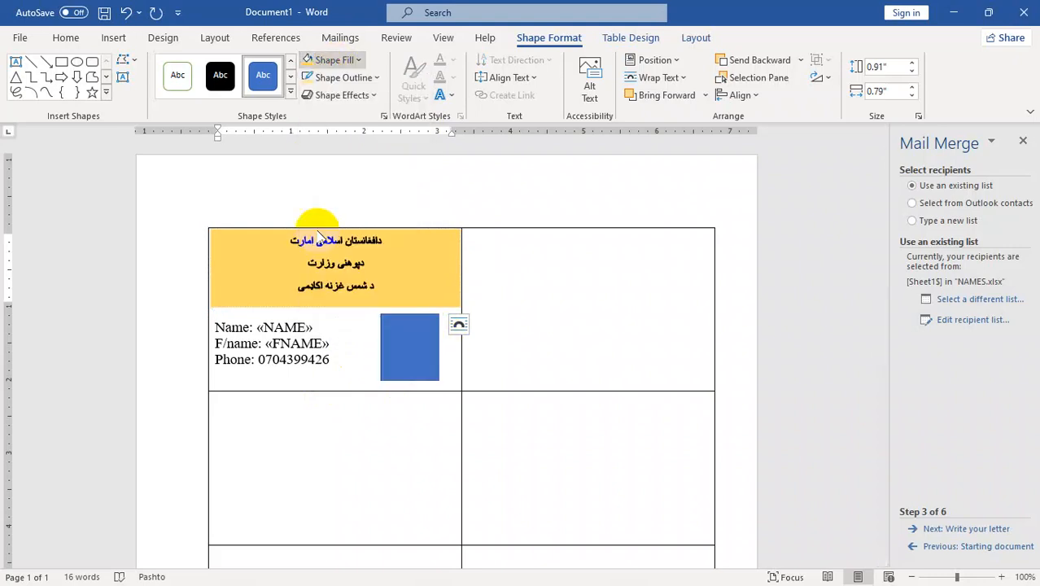
Give the small rectangle a 3 pt black outline and stretch its lower edge slightly downward
click(341, 77)
click(319, 116)
click(341, 77)
mouse_move(378, 293)
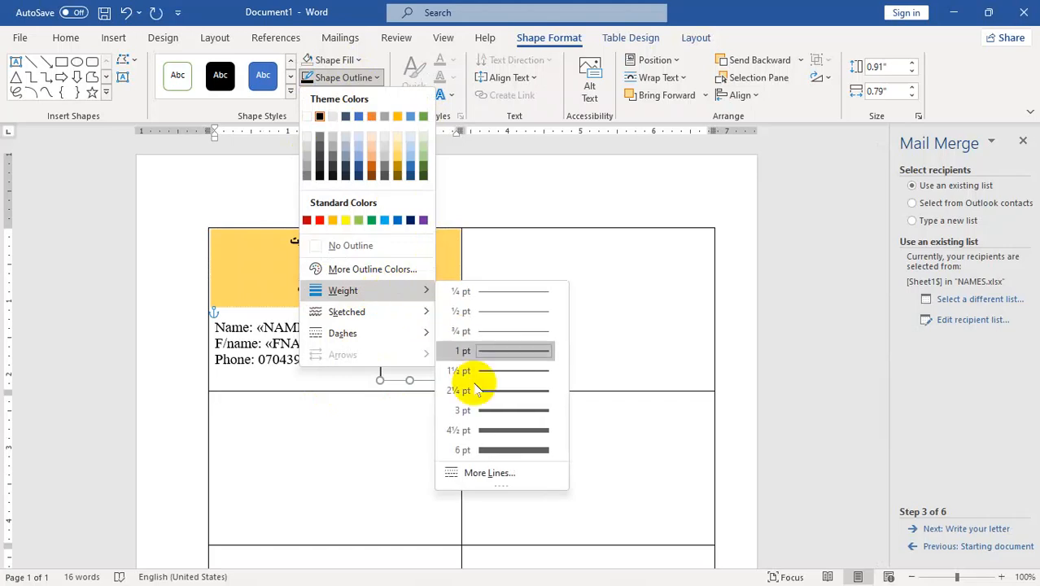
click(429, 405)
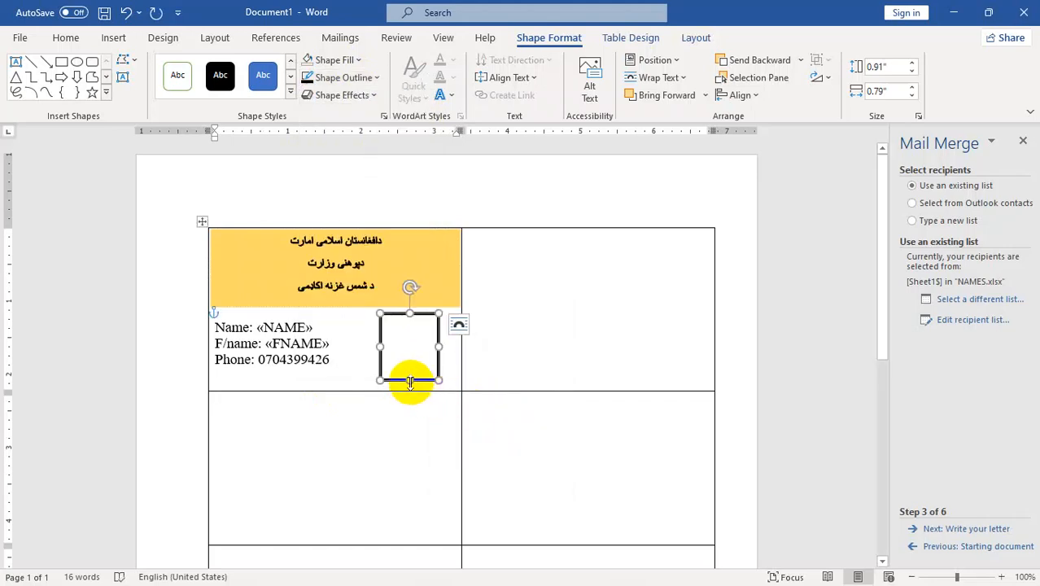
click(372, 351)
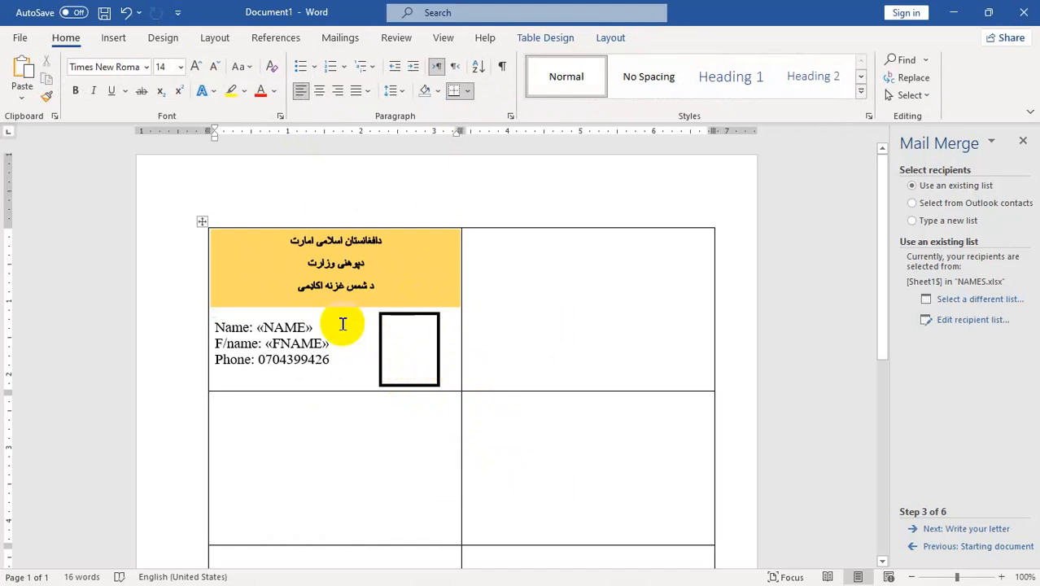
Add empty rows at the end of the table until it fills five pages
drag(884, 233, 884, 416)
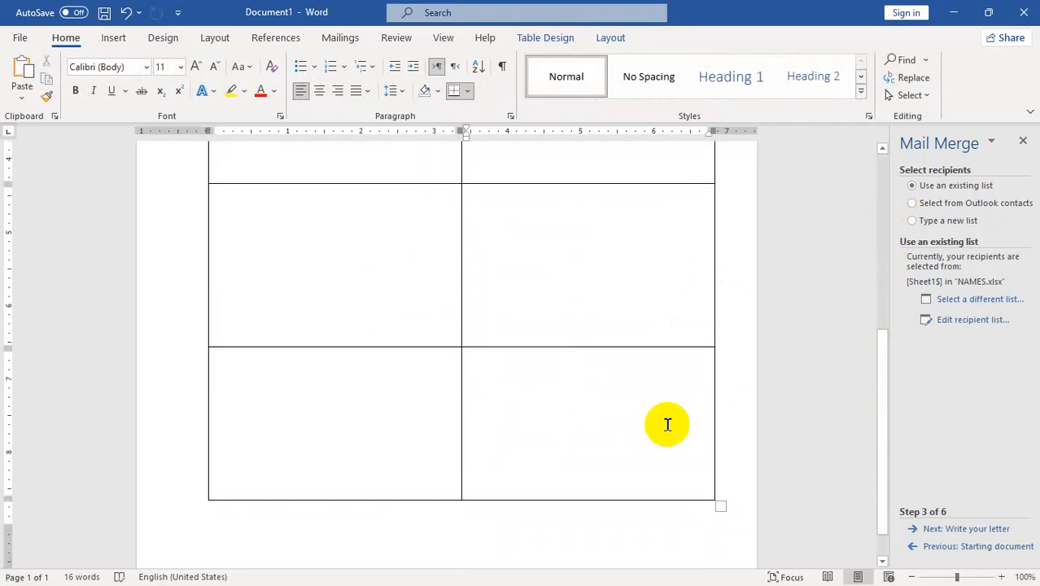
key(Tab)
key(Tab)
key(Tab)
key(Tab)
key(Tab)
key(Tab)
key(Tab)
key(Tab)
key(Tab)
key(Tab)
key(Tab)
key(Tab)
key(Tab)
key(Tab)
key(Tab)
key(Tab)
key(Tab)
key(Tab)
key(Tab)
key(Tab)
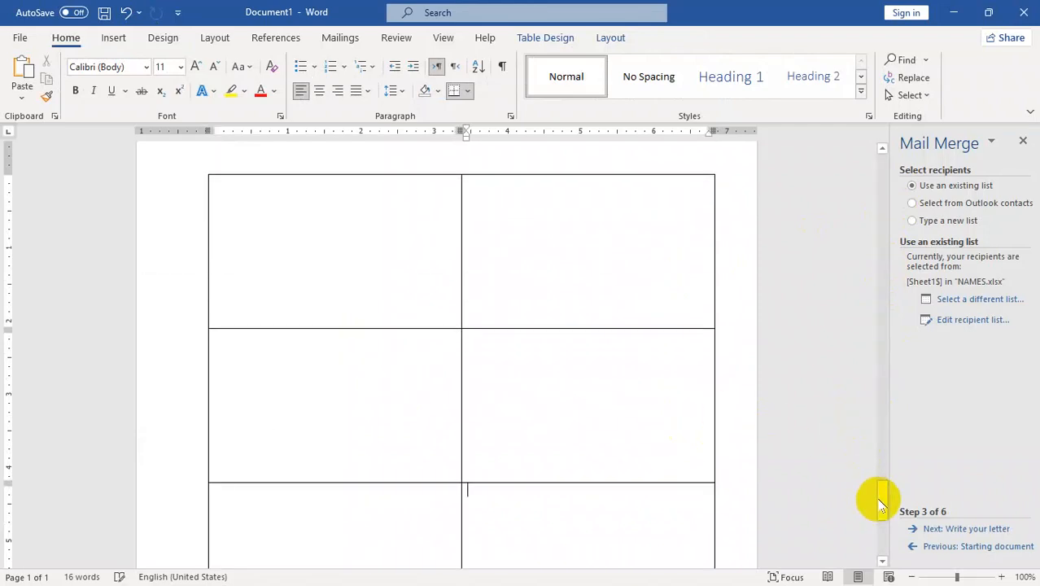
key(Tab)
drag(884, 533, 877, 159)
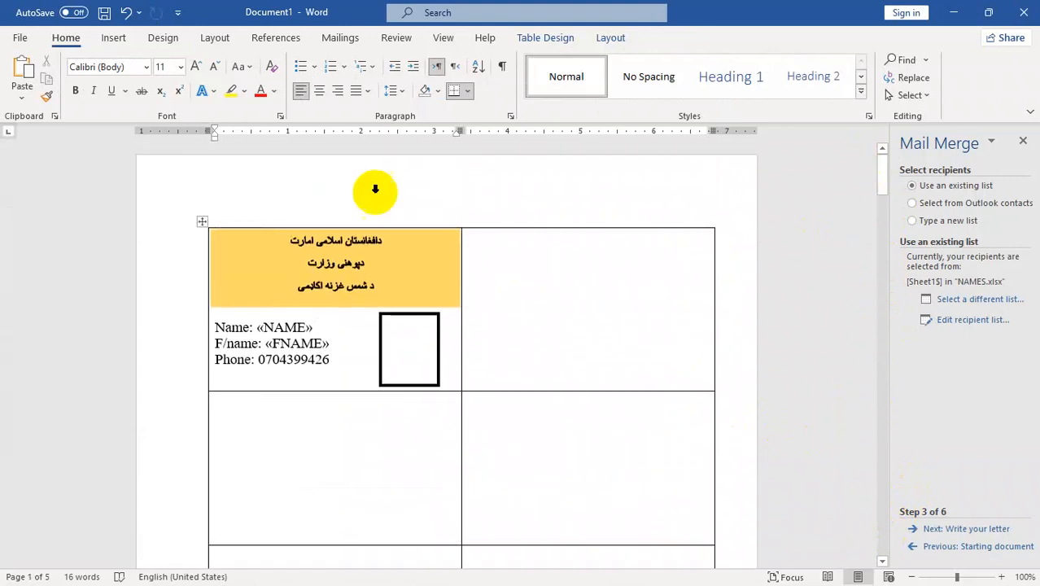
Change the mail merge document type to Labels, selecting the 1/2 Letter product before cancelling the label options
click(339, 39)
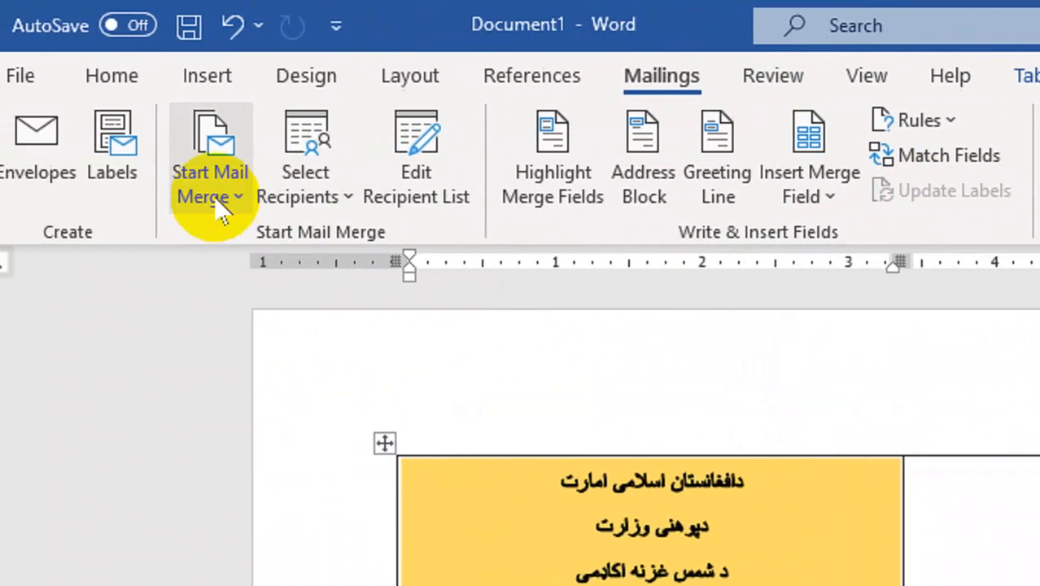
click(77, 205)
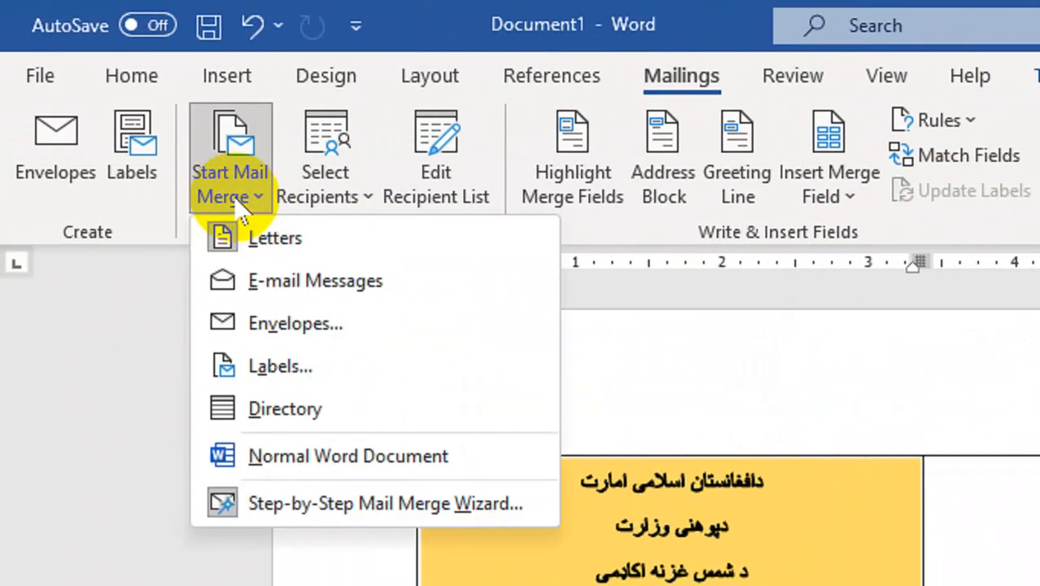
click(302, 368)
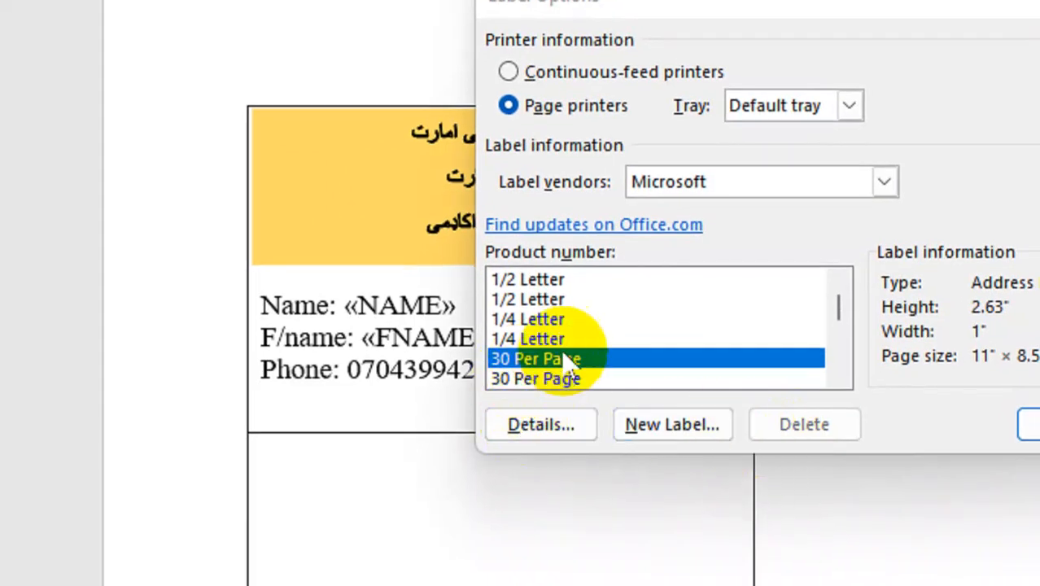
click(497, 279)
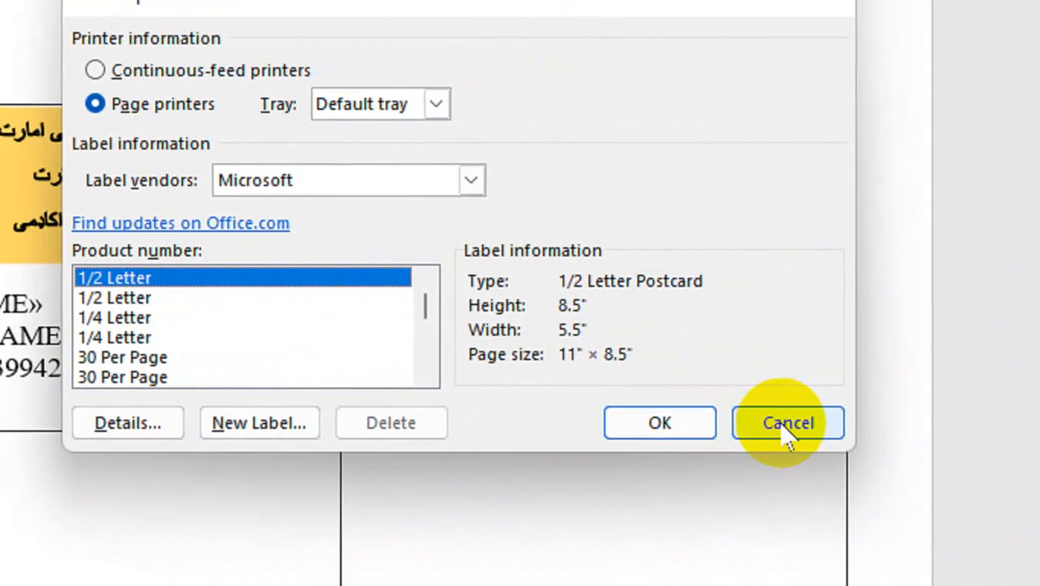
click(788, 427)
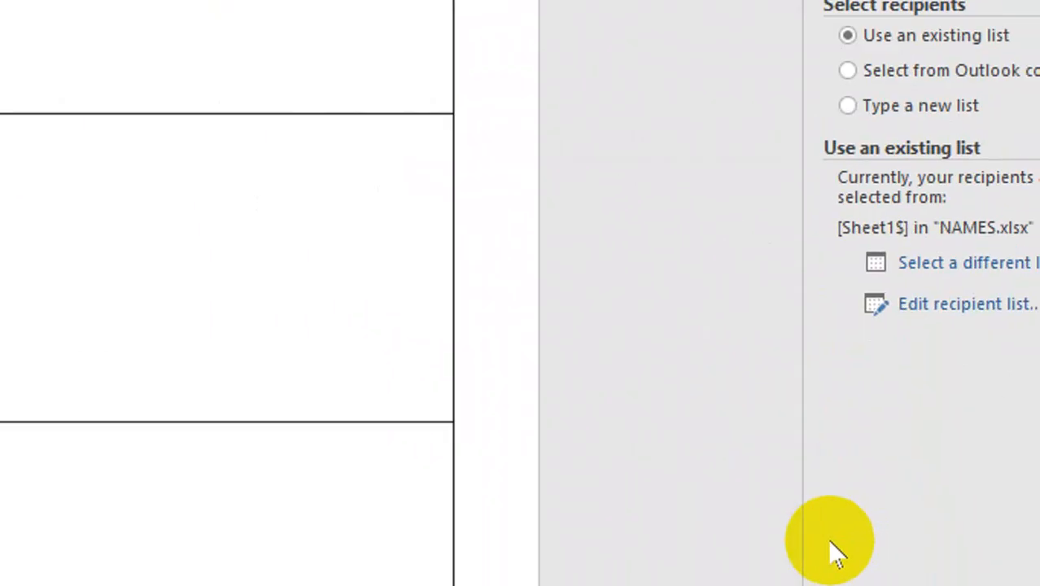
Update the labels to copy the first card into every table cell, and preview the merged results
drag(766, 494, 726, 96)
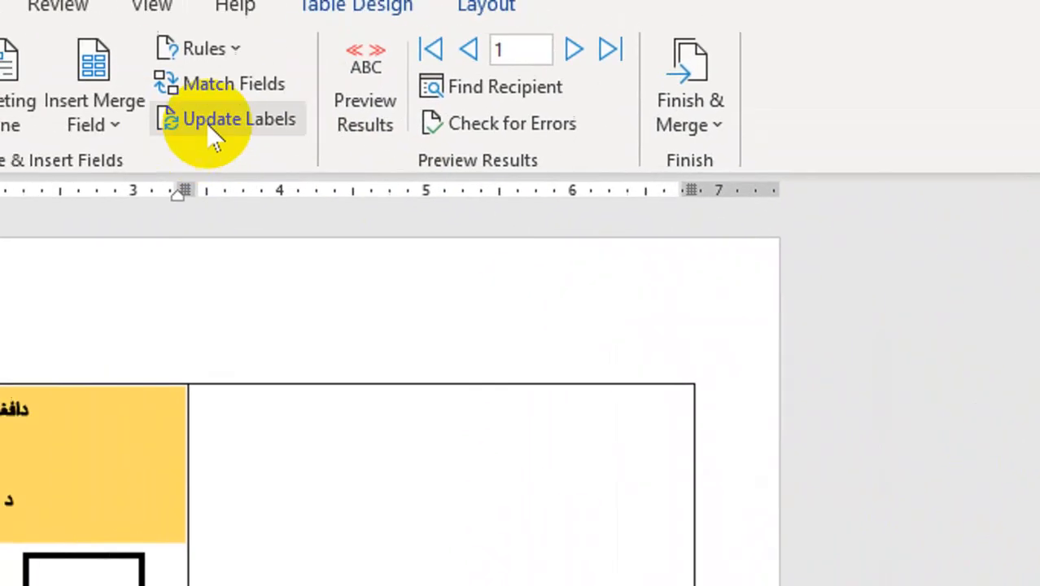
click(209, 130)
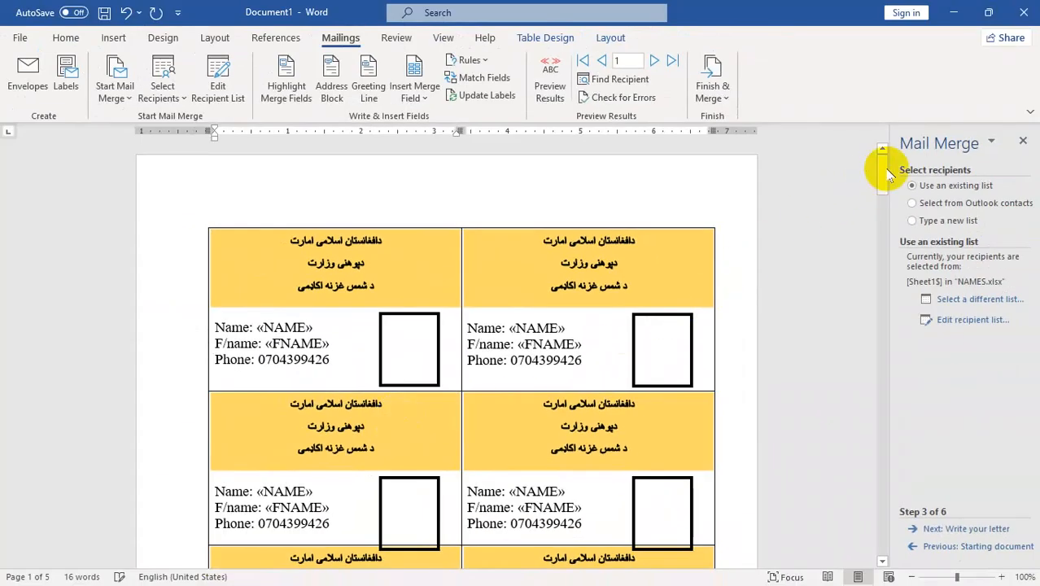
drag(887, 172, 878, 146)
click(549, 86)
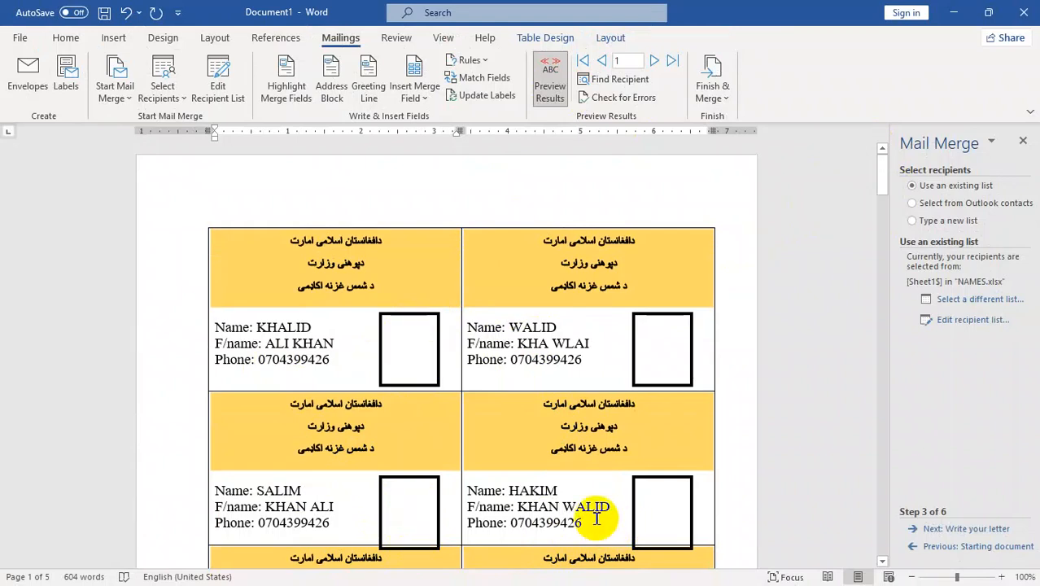
click(713, 79)
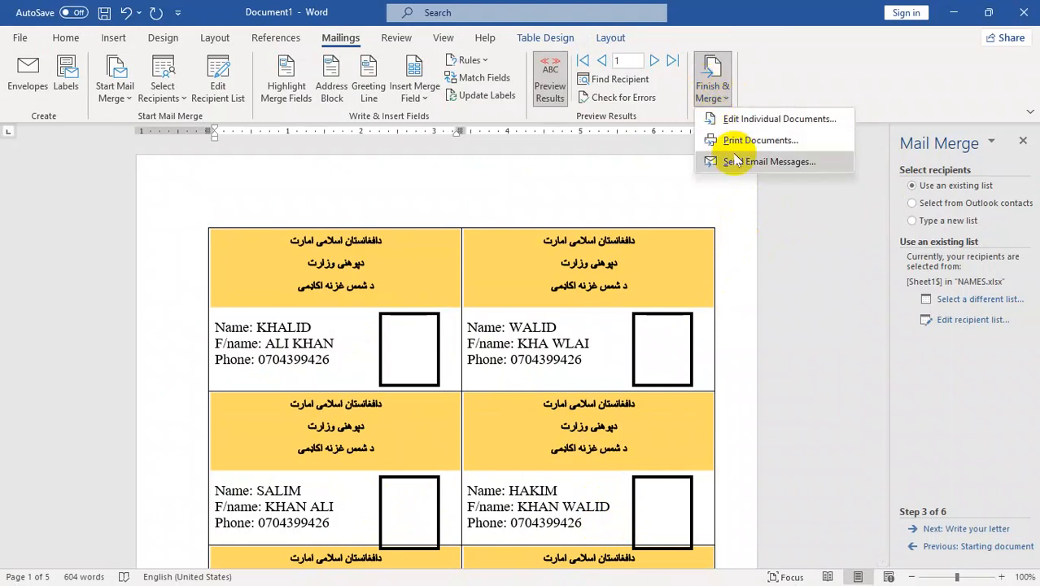
click(560, 338)
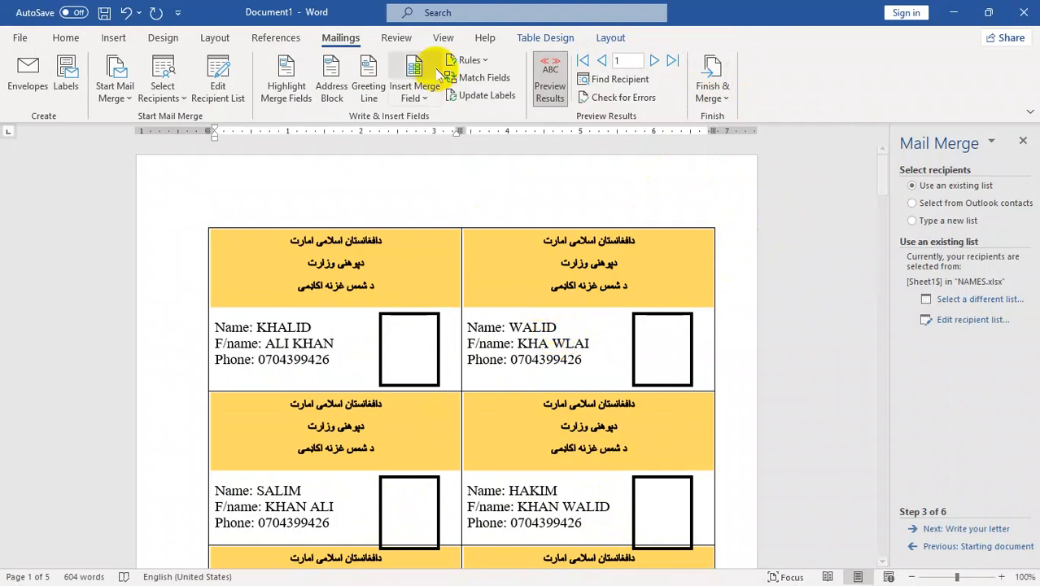
click(391, 39)
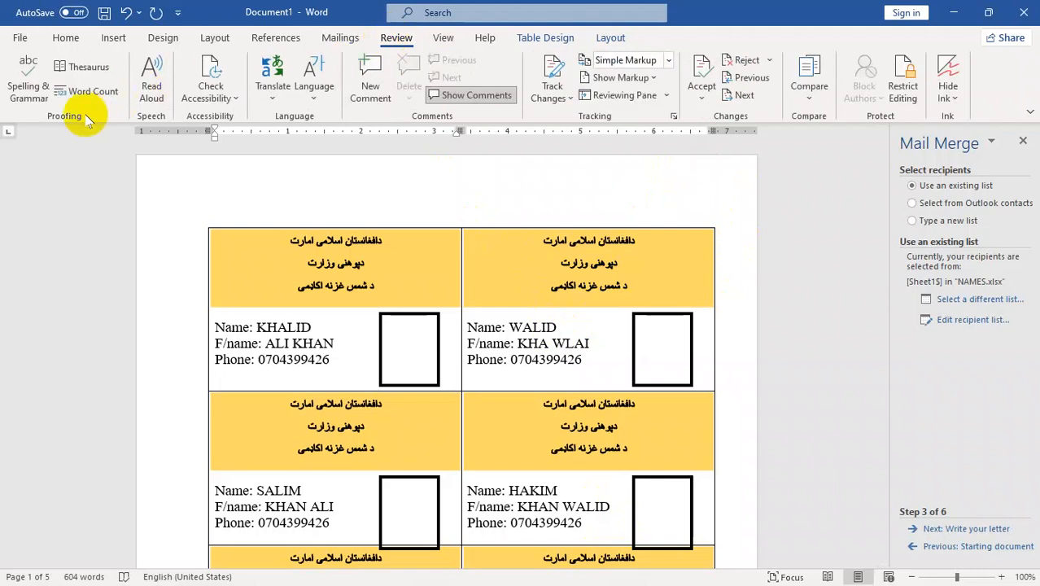
Create a new blank document and fill it with sample text using =rand()
key(ctrl+n)
text(=rand())
key(Return)
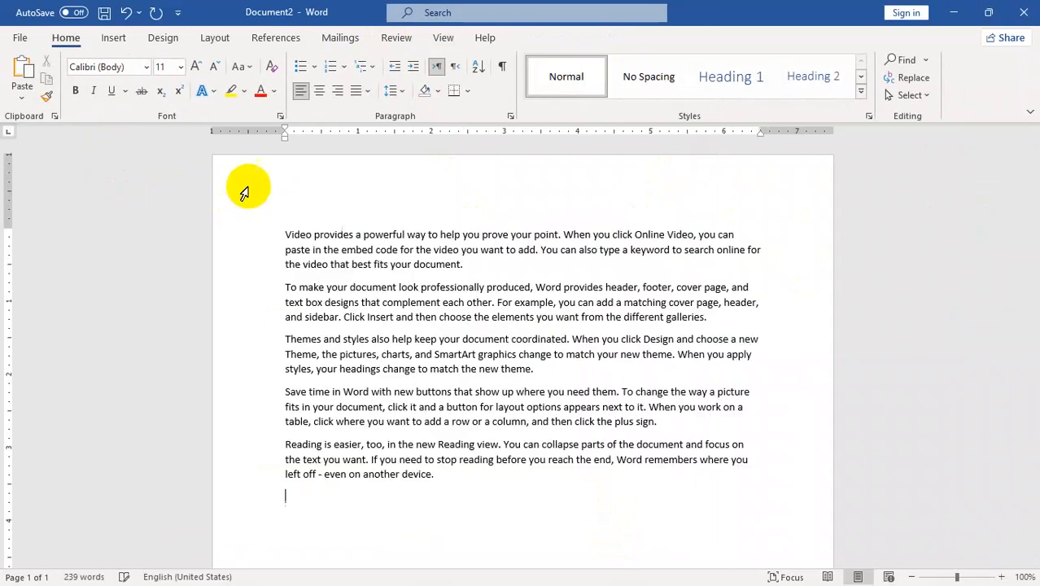
Misspell the first word of the sample text as "Viddeo"
click(340, 38)
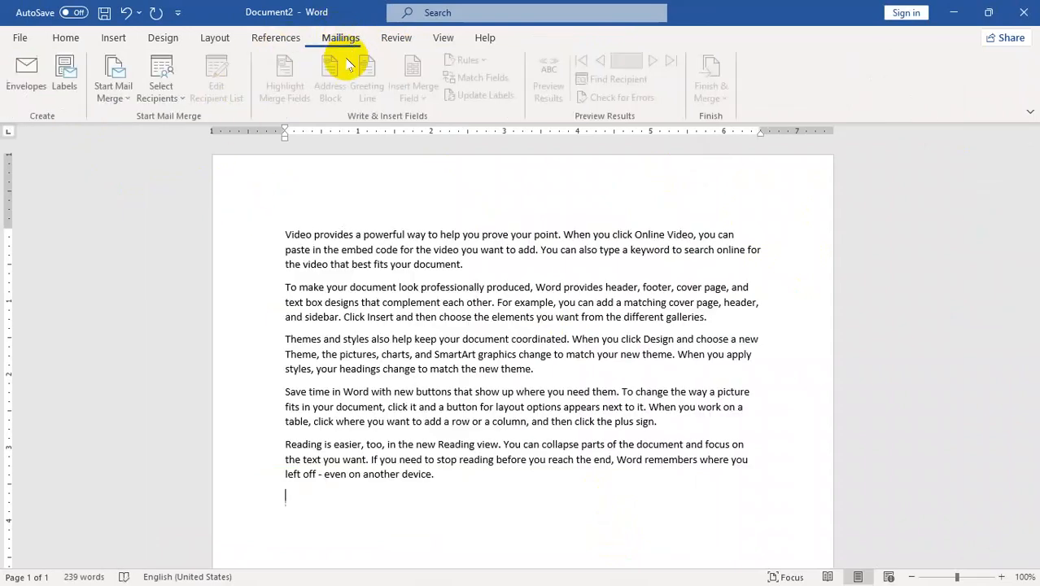
click(396, 38)
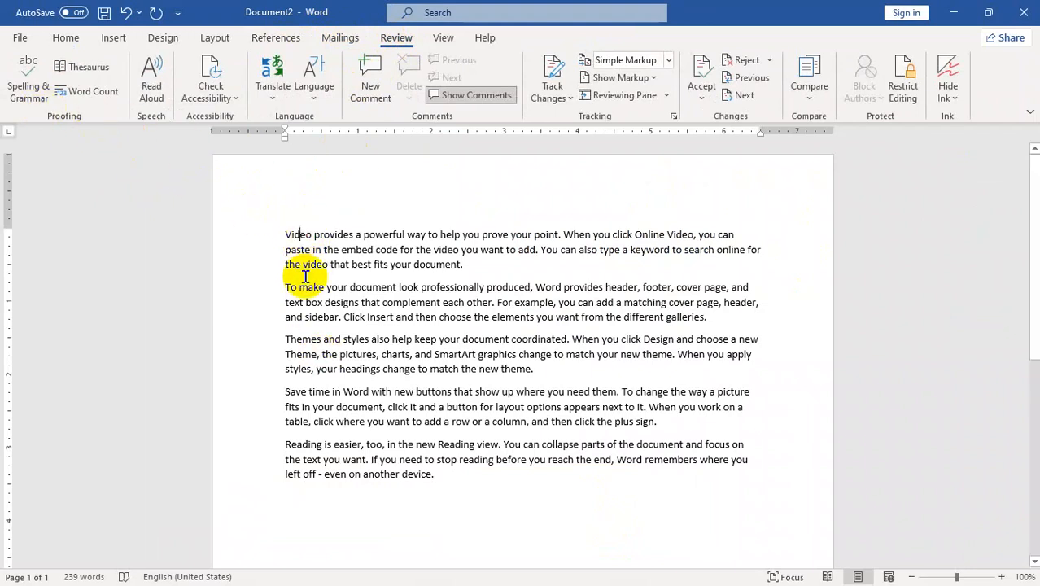
text(d)
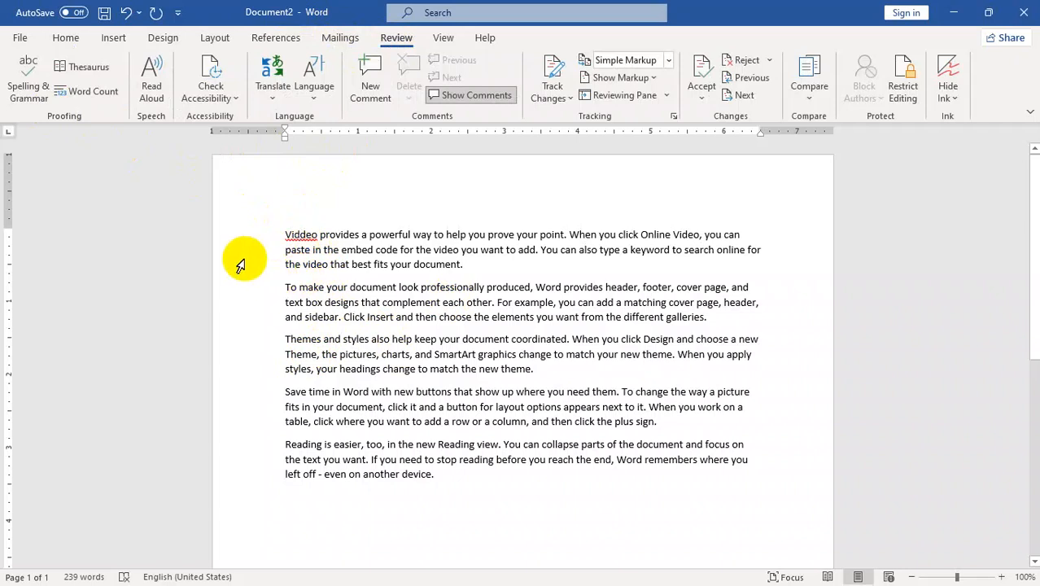
Run the spelling and grammar check and replace "Viddeo" with the suggestion "Video"
click(29, 75)
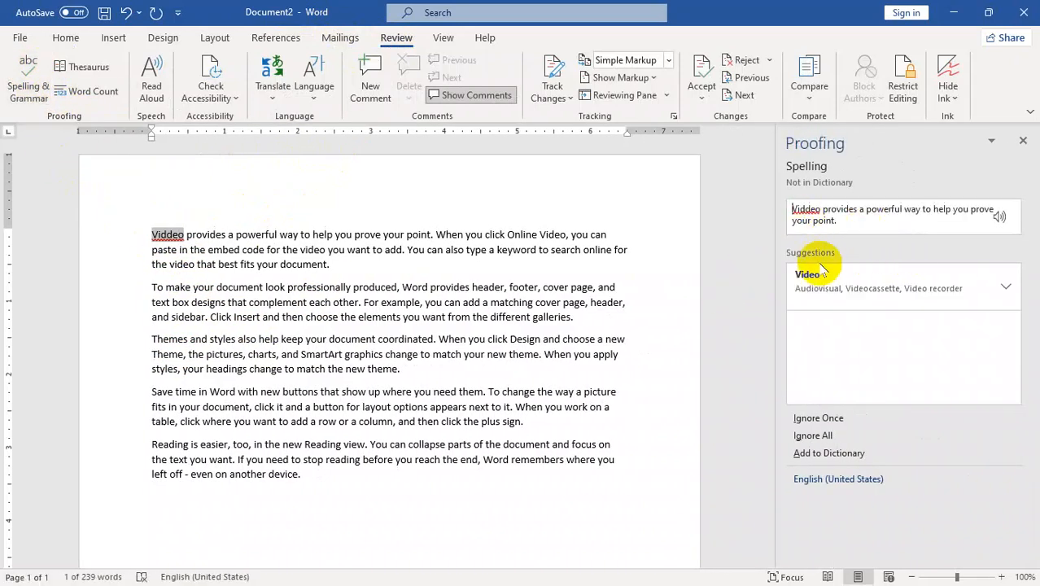
click(822, 289)
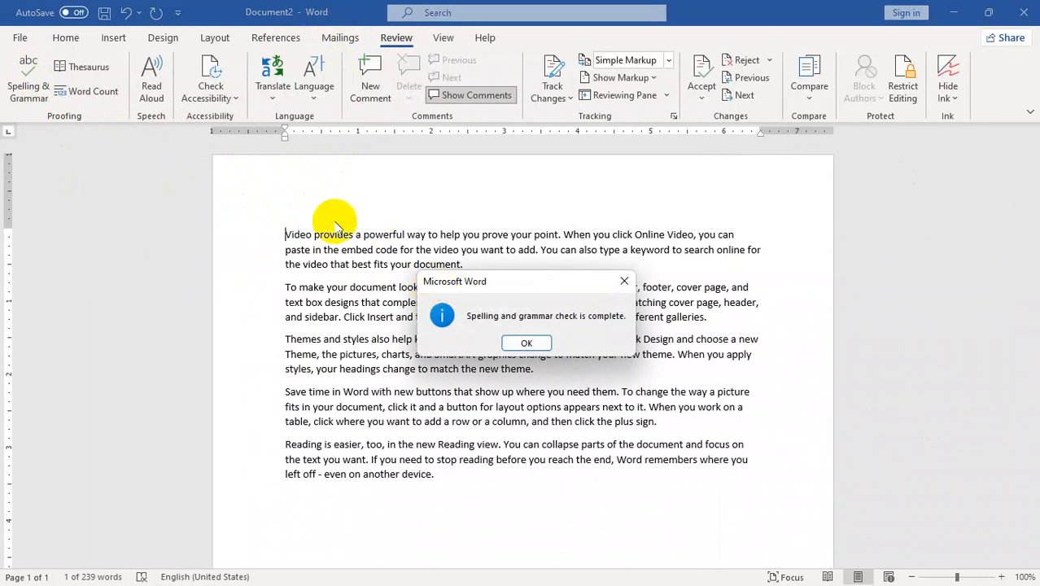
click(528, 343)
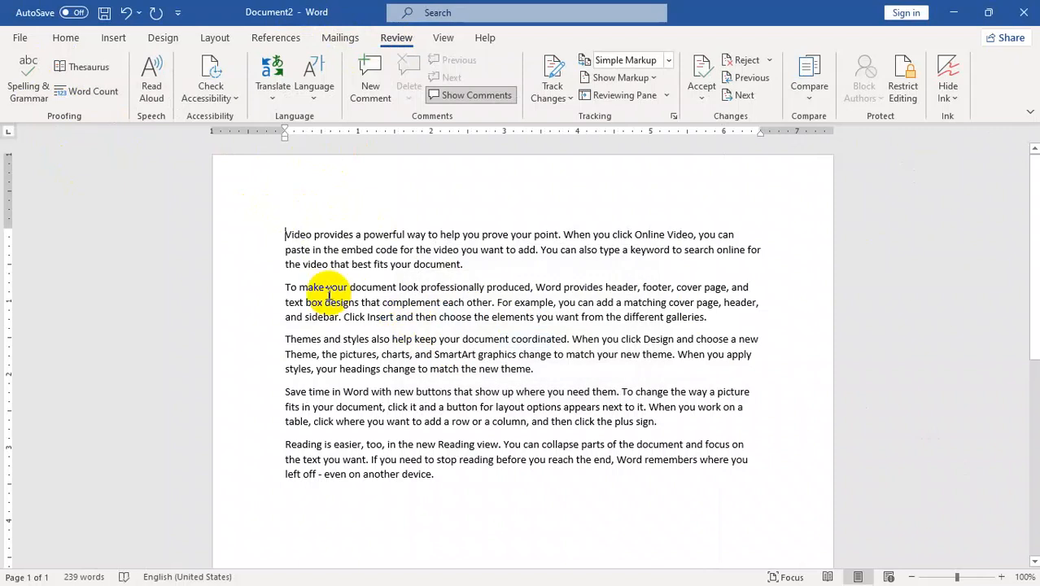
Undo the spelling correction and rerun the check to examine the ignore and dictionary options for "Viddeo", then close it
click(20, 38)
click(22, 45)
click(27, 69)
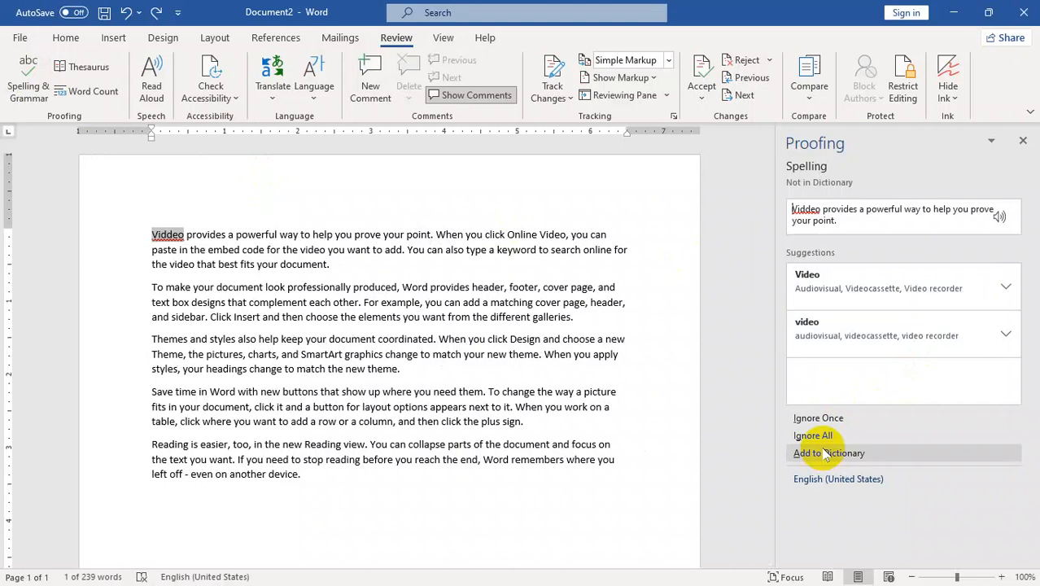
right_click(174, 237)
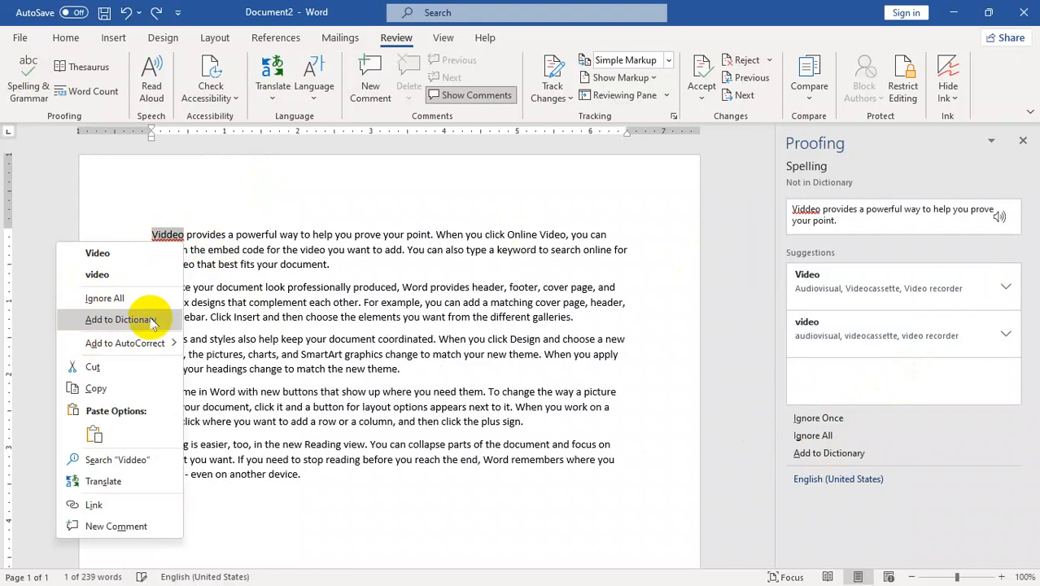
key(Escape)
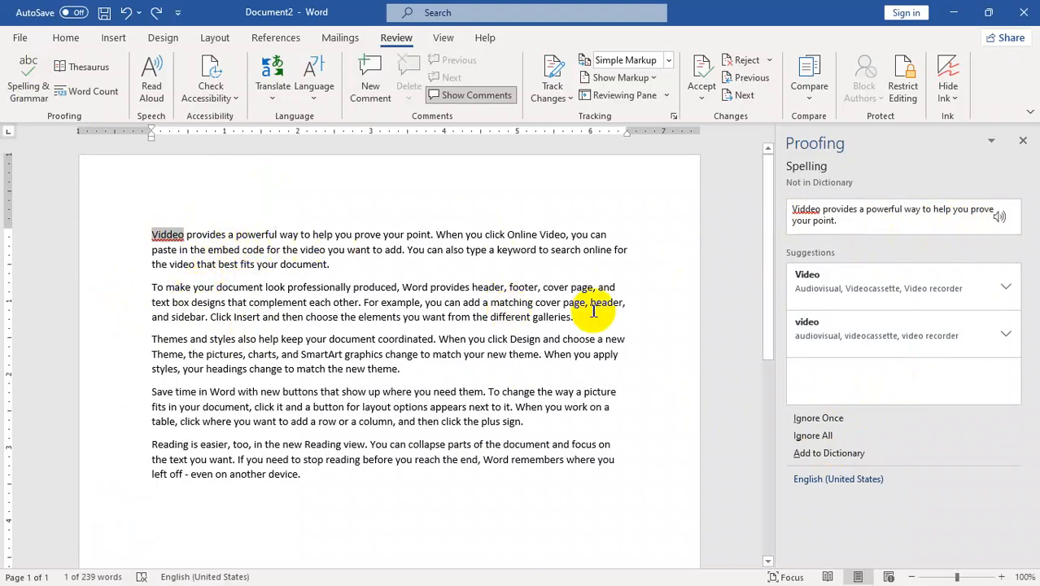
click(1023, 142)
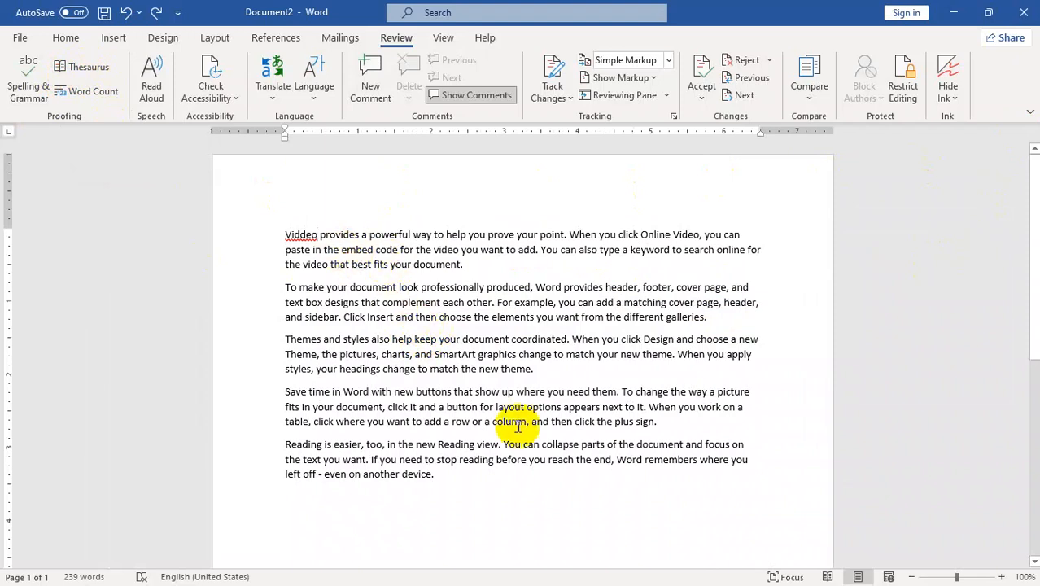
Add the word "Good" as its own paragraph after the first paragraph, followed by an empty paragraph
click(480, 262)
key(Return)
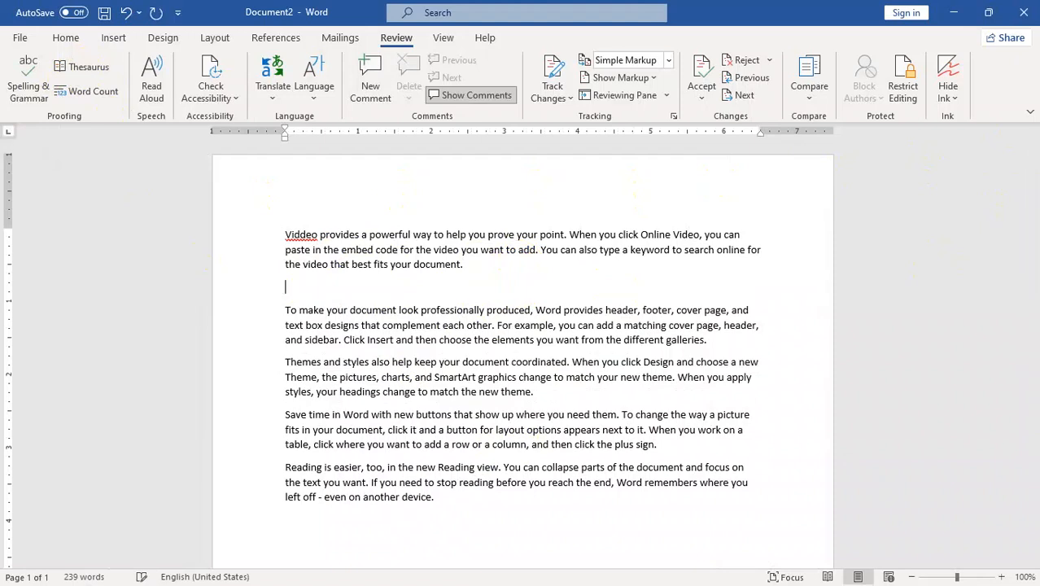
text(good)
key(Return)
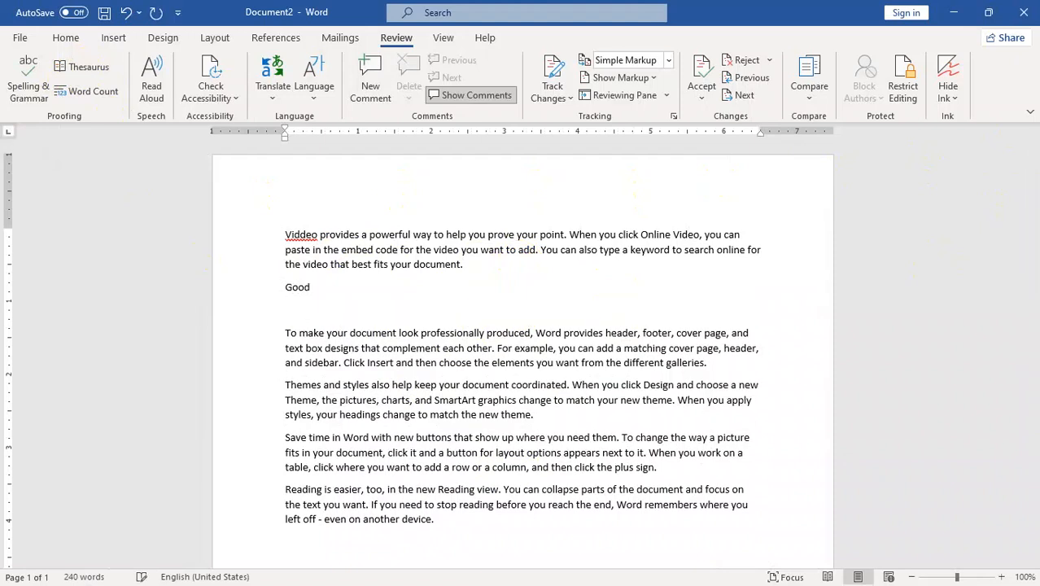
Look up "Good" in the Thesaurus and examine its synonyms and antonyms
double_click(305, 287)
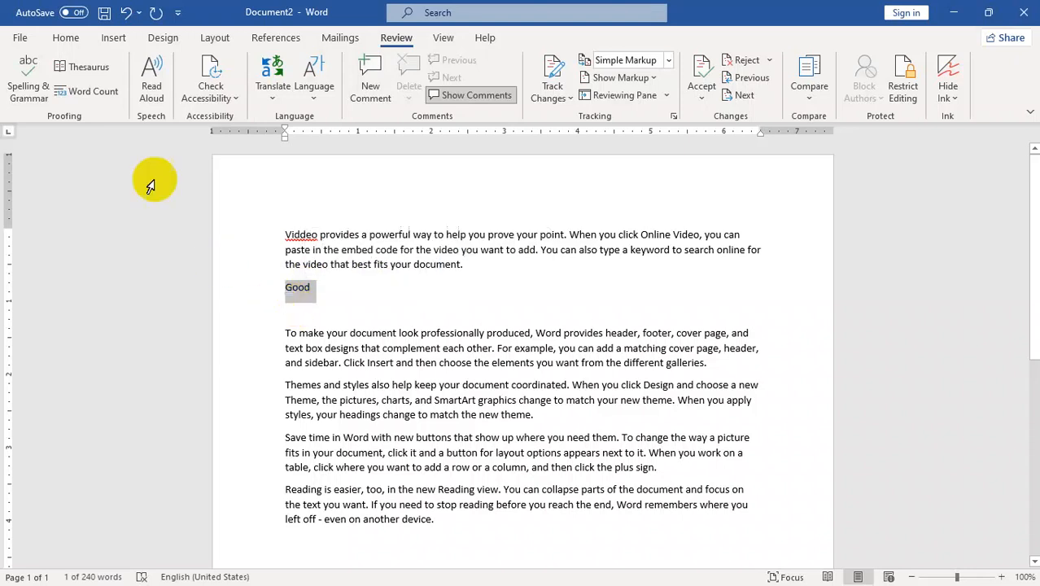
click(88, 66)
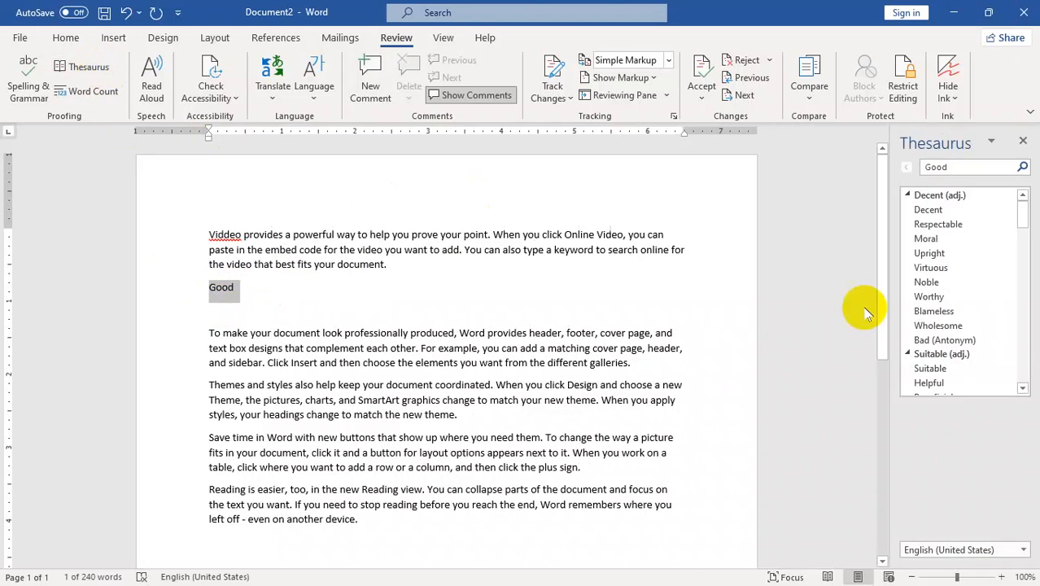
drag(1025, 219, 1027, 289)
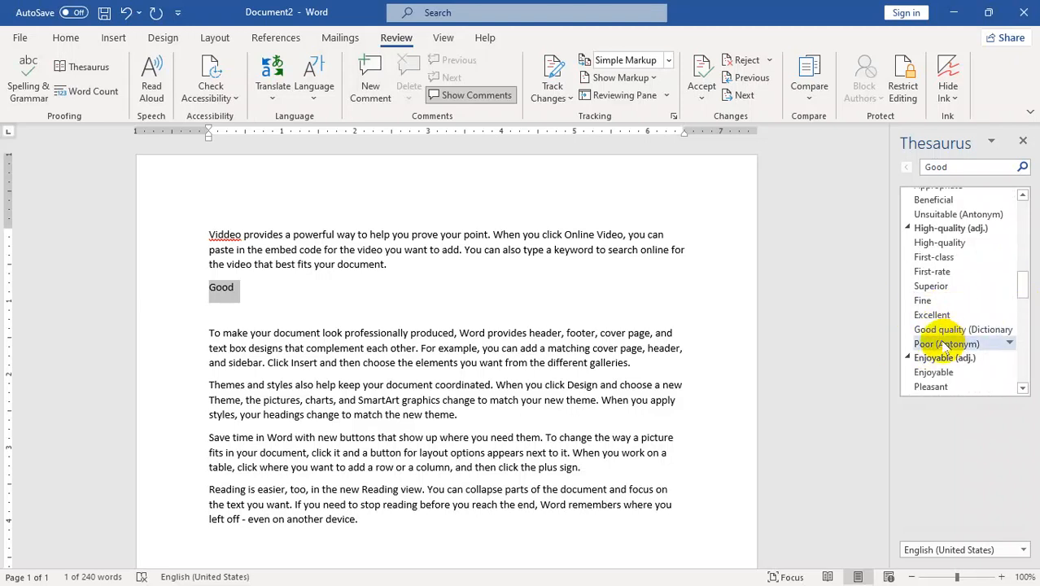
Check the word count statistics for the whole document, with no text selected, and close them
click(304, 272)
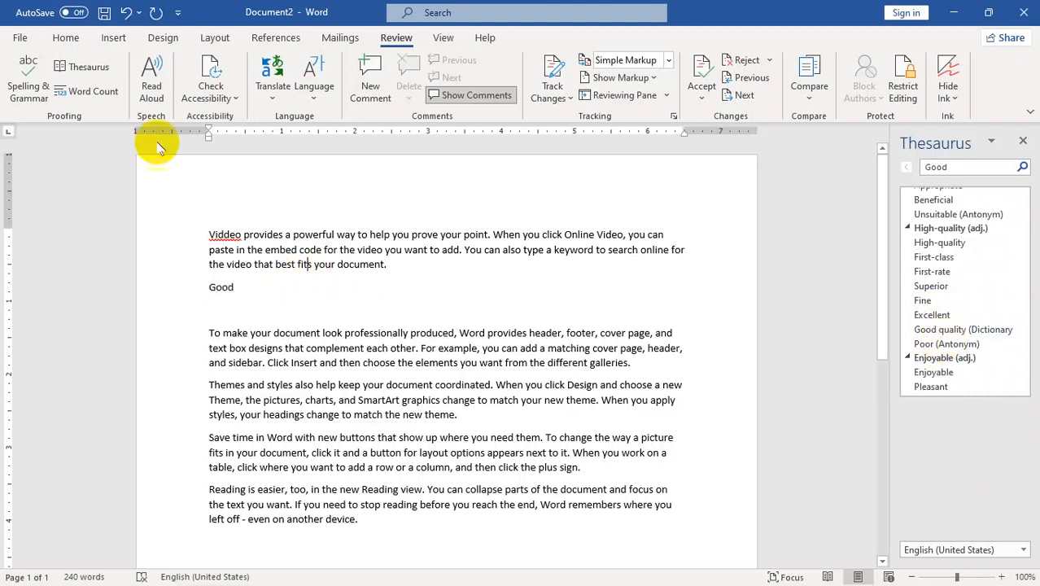
click(83, 92)
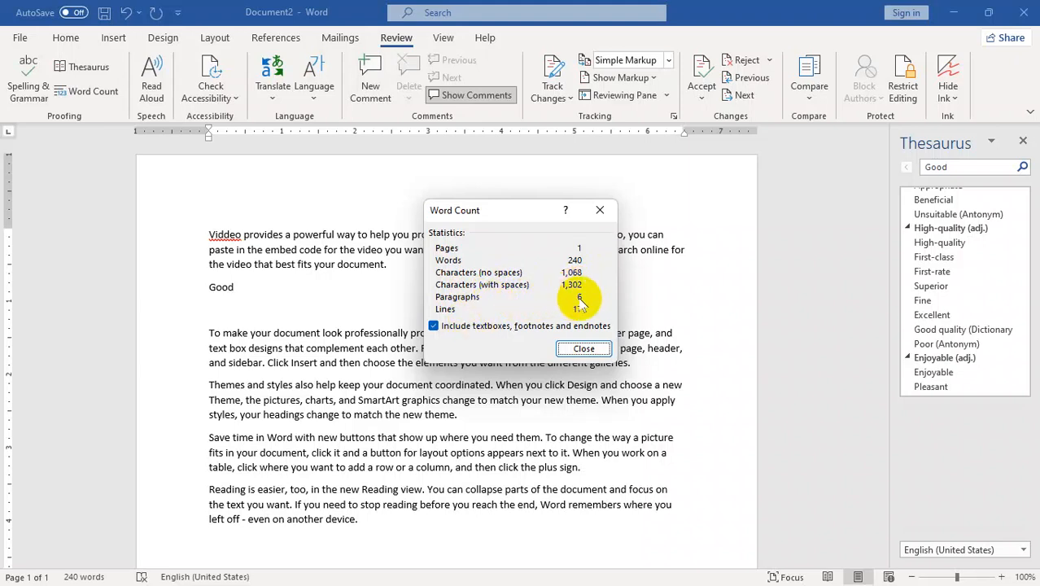
click(582, 348)
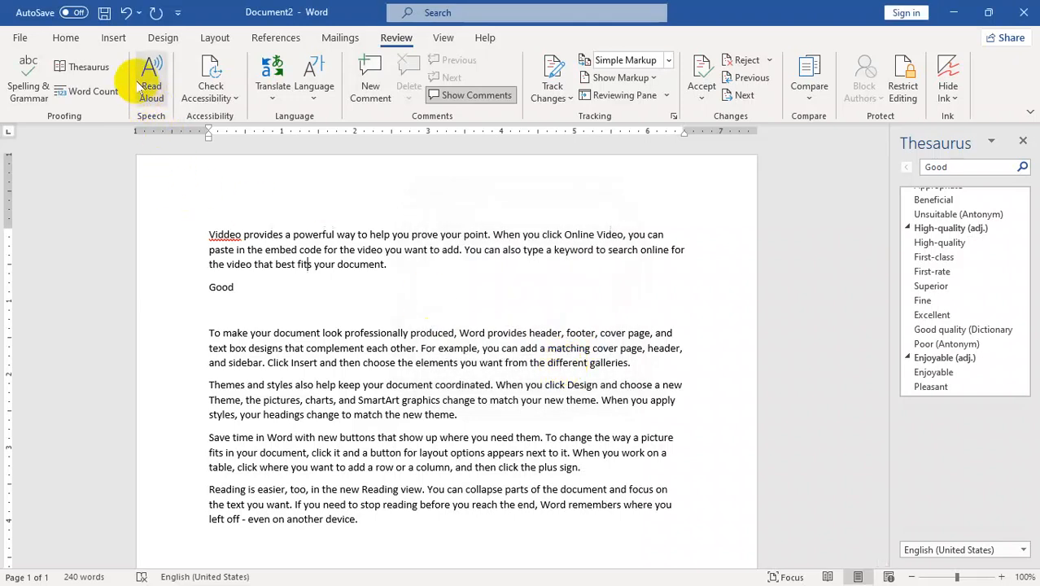
Start Read Aloud on the sample text, closing the Thesaurus and restarting the reading once
click(152, 91)
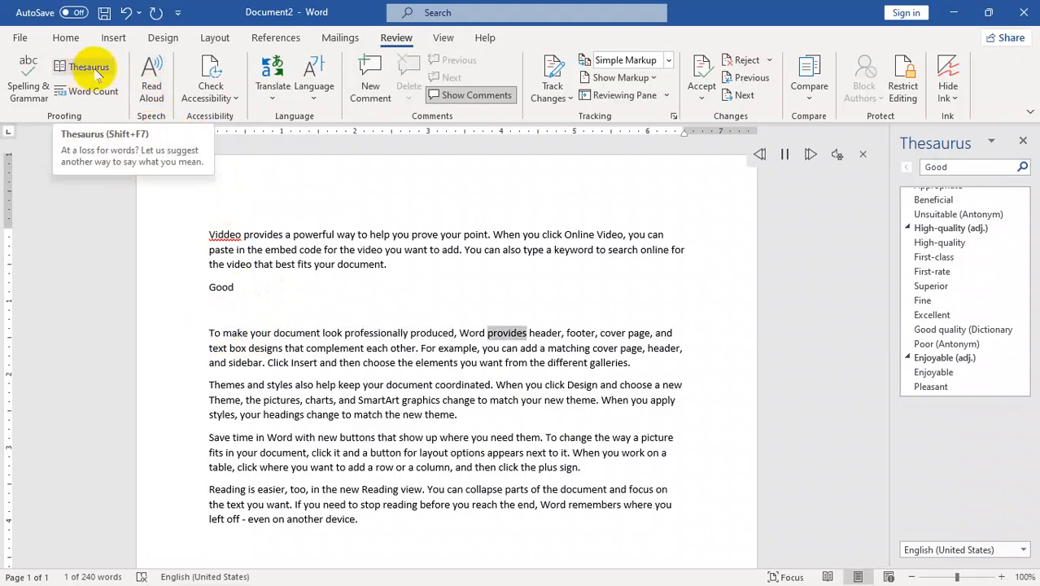
click(1022, 141)
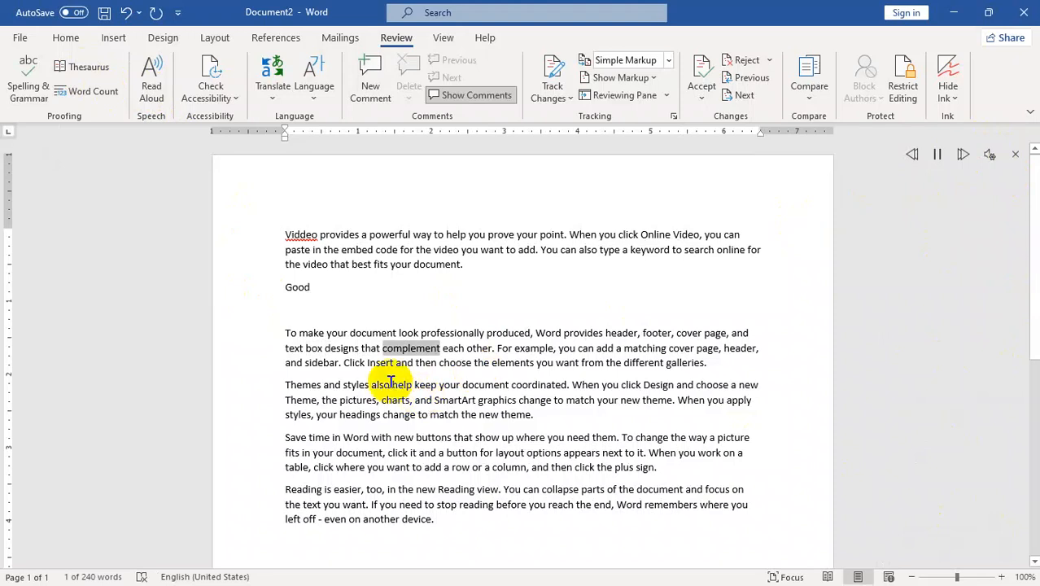
click(287, 242)
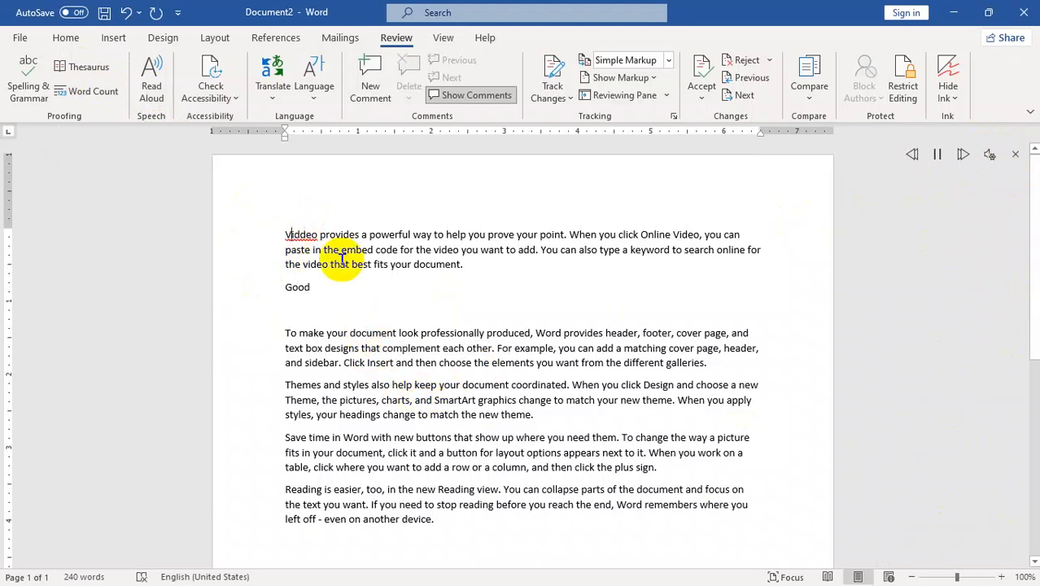
click(169, 71)
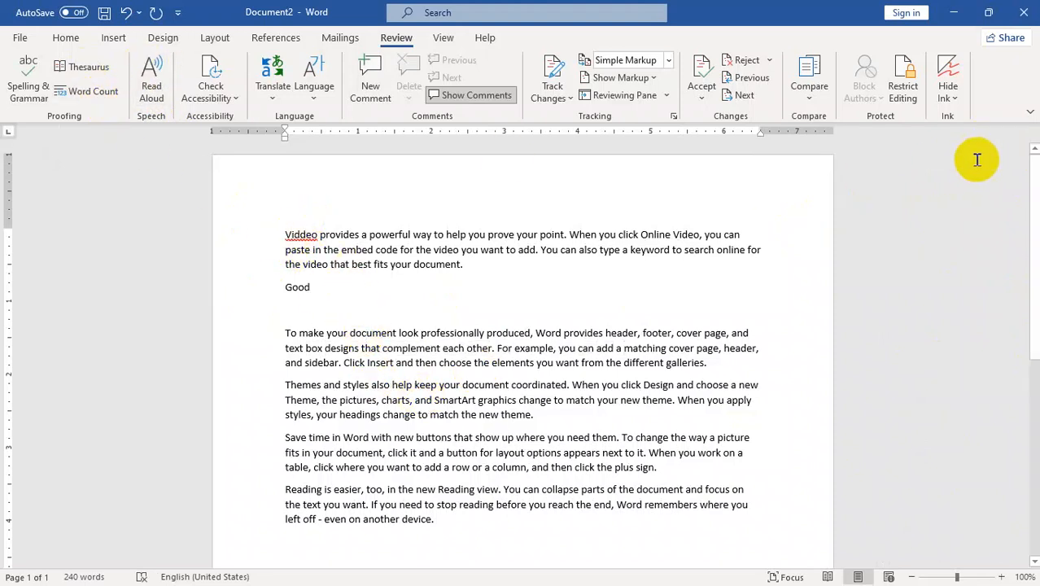
click(154, 85)
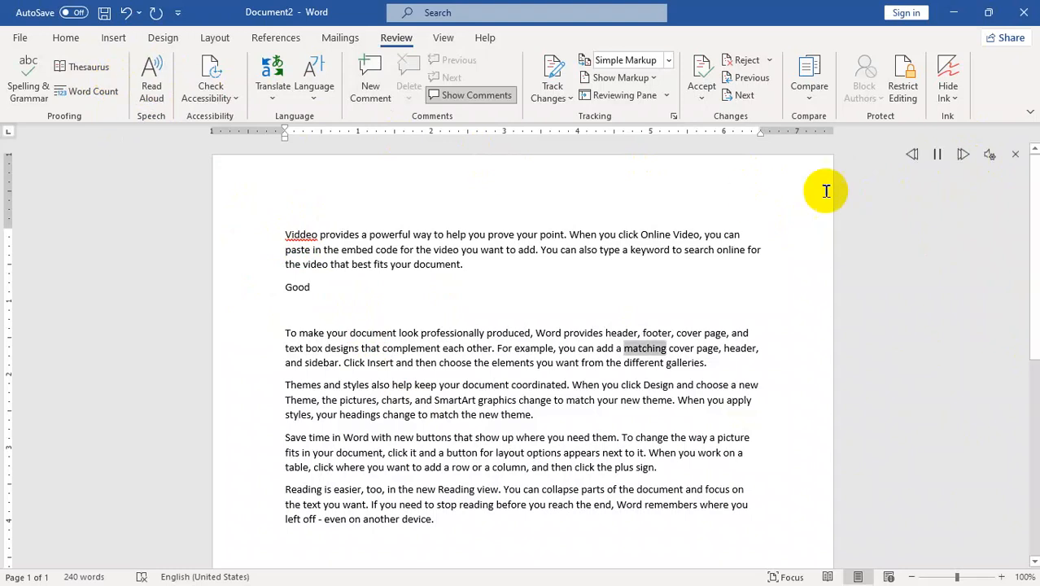
Skip backward and forward between paragraphs in Read Aloud, and pause the reading in the "Themes and styles" paragraph
click(936, 153)
click(912, 155)
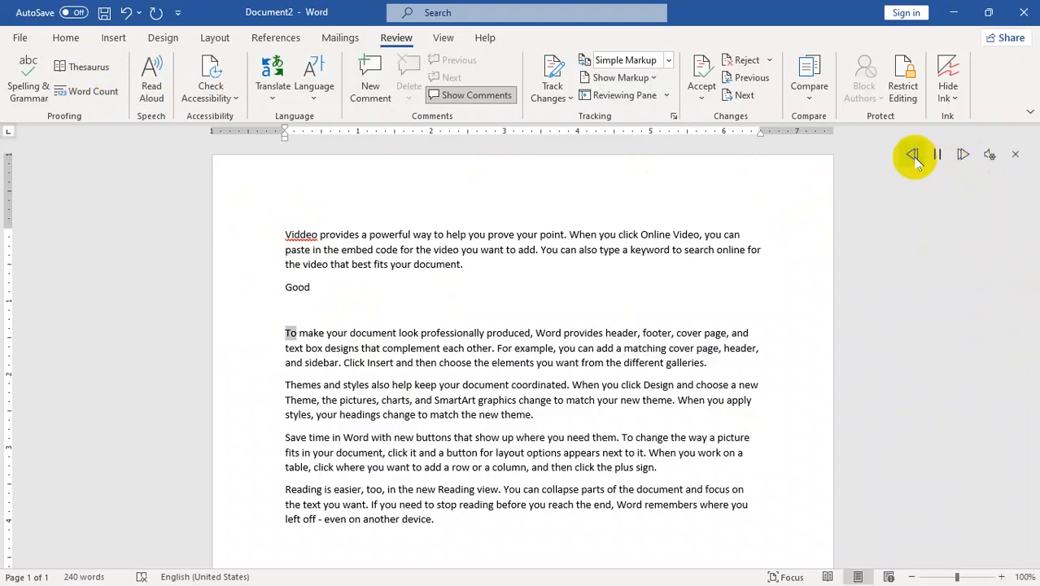
click(912, 154)
click(912, 155)
click(964, 154)
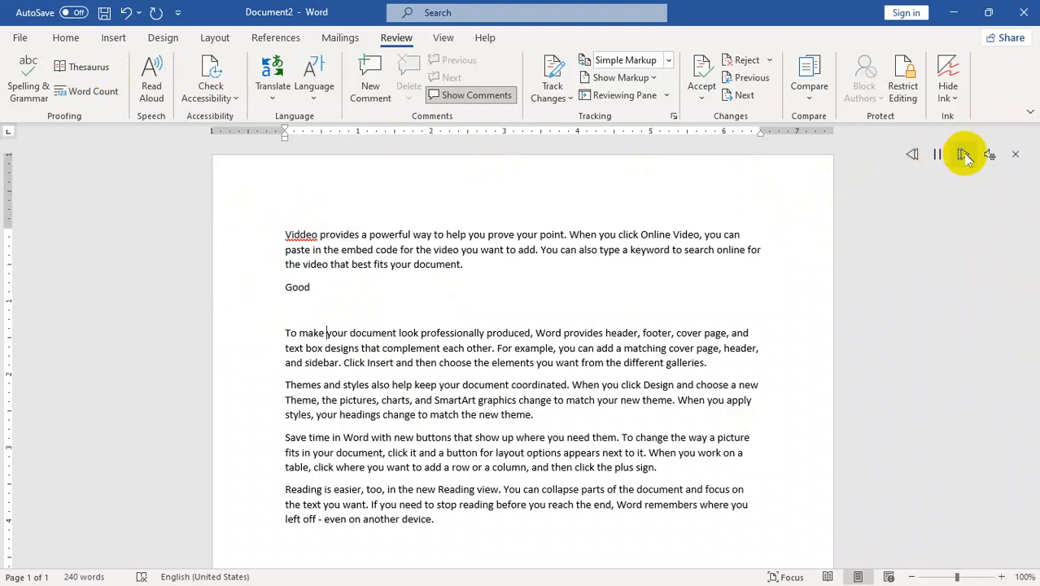
click(937, 154)
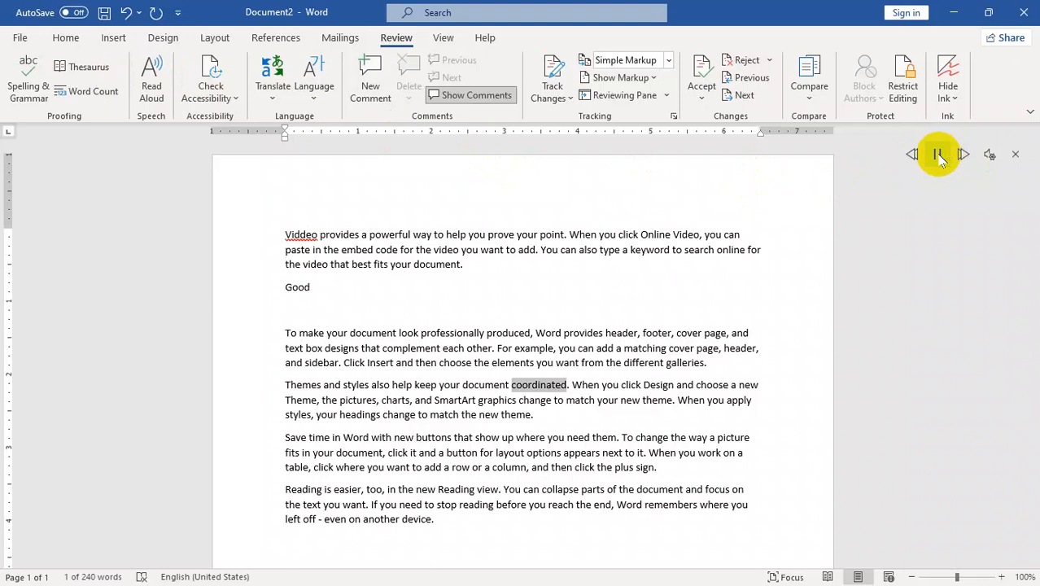
click(937, 155)
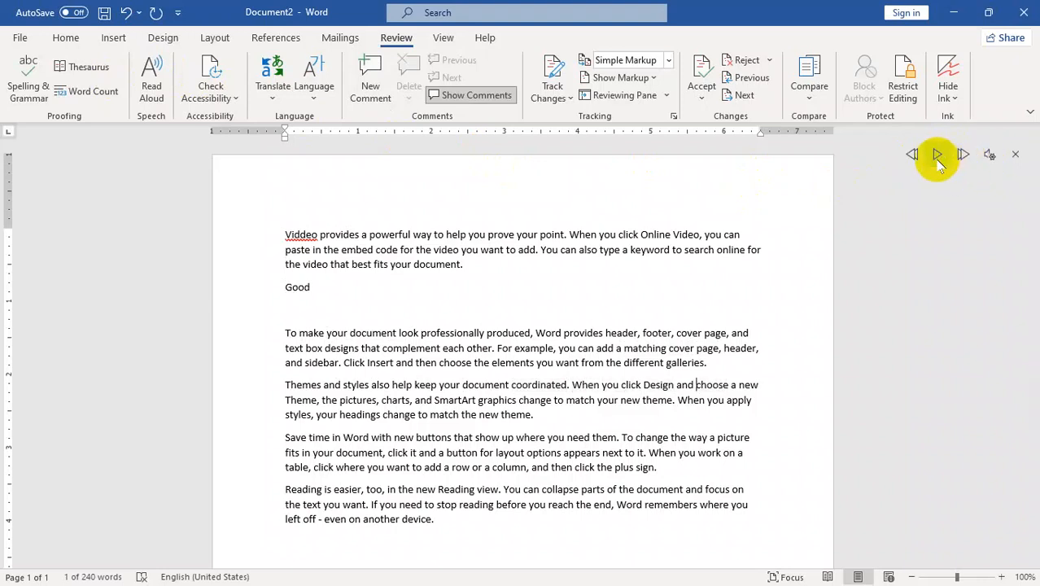
Try a near-maximum Read Aloud reading speed with playback resumed, and set the speed slightly below the middle
click(990, 155)
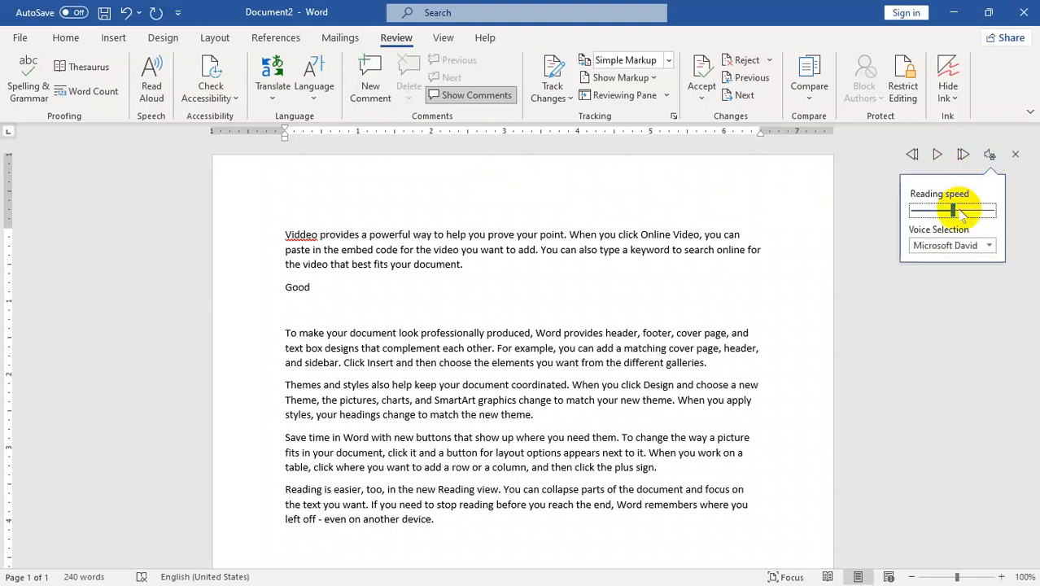
drag(952, 212, 986, 210)
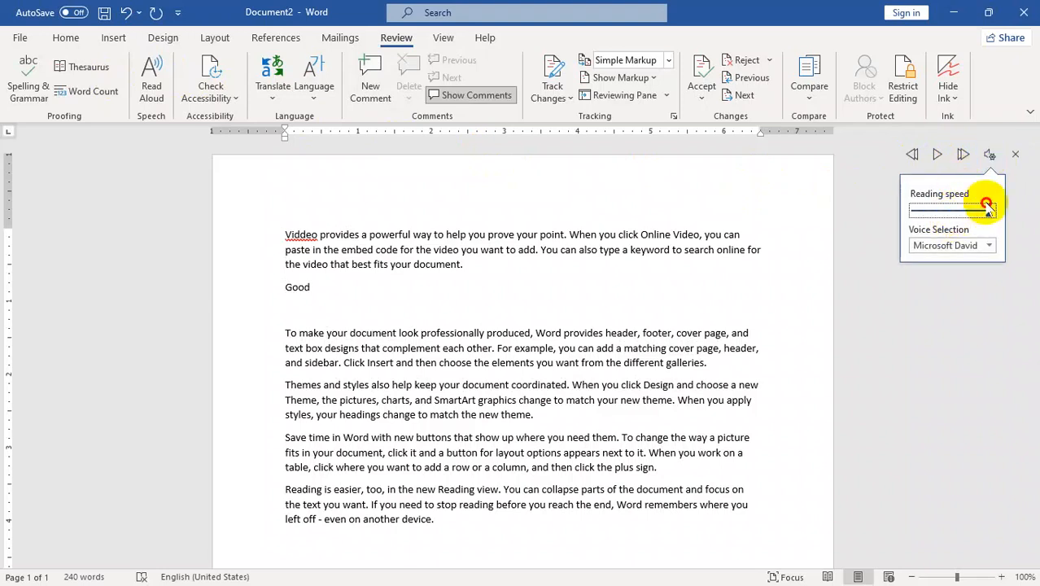
click(937, 153)
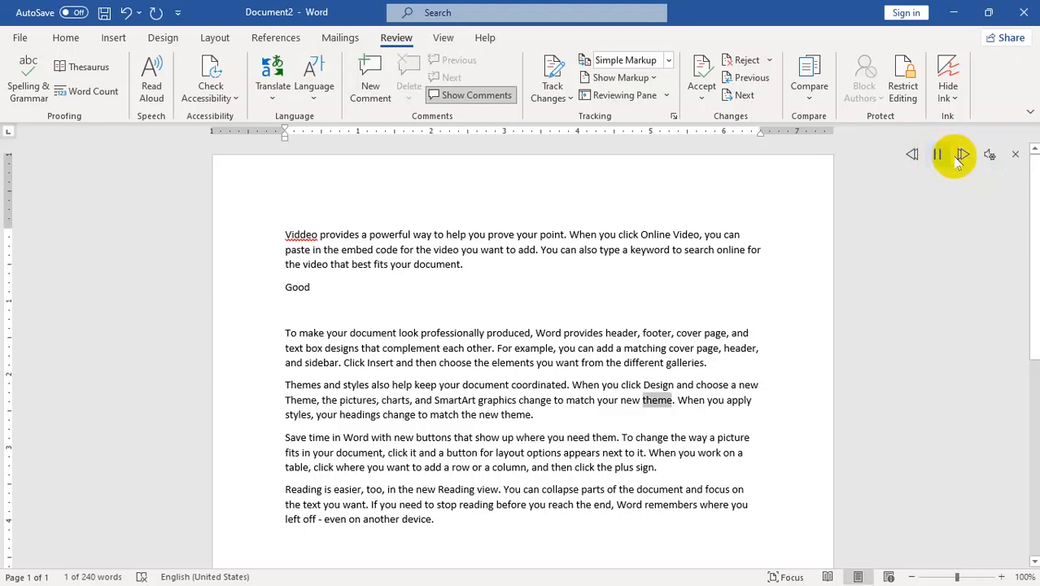
click(990, 154)
click(945, 210)
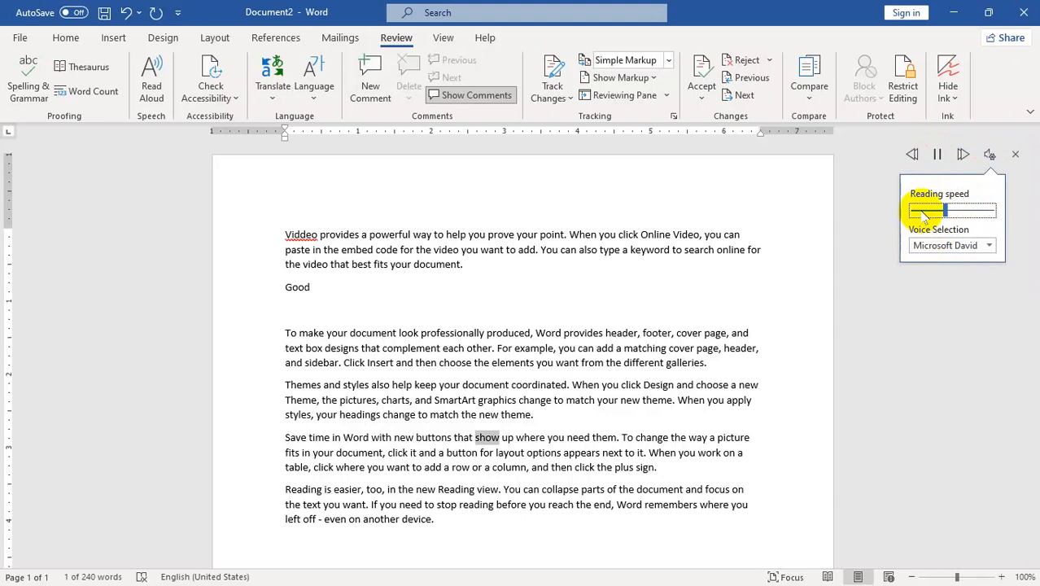
Try the Microsoft Zira reading voice, switch to Microsoft Mark, and close Read Aloud
click(989, 245)
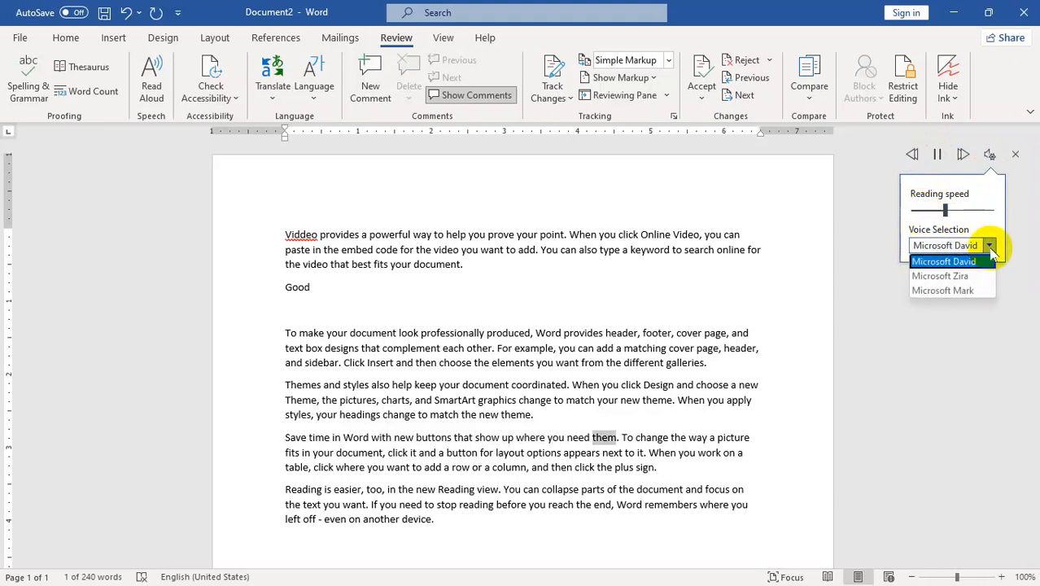
click(944, 276)
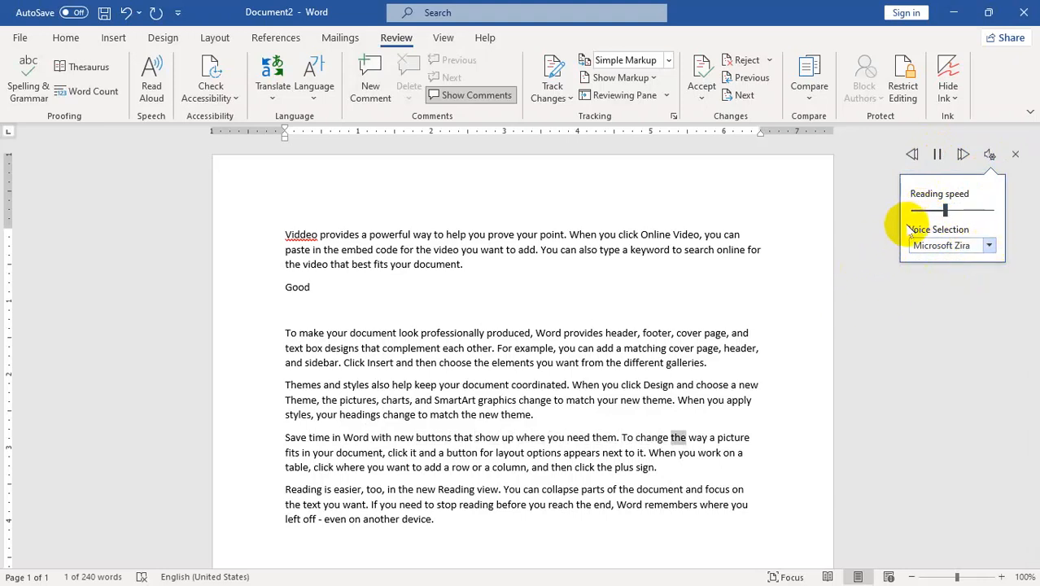
click(988, 245)
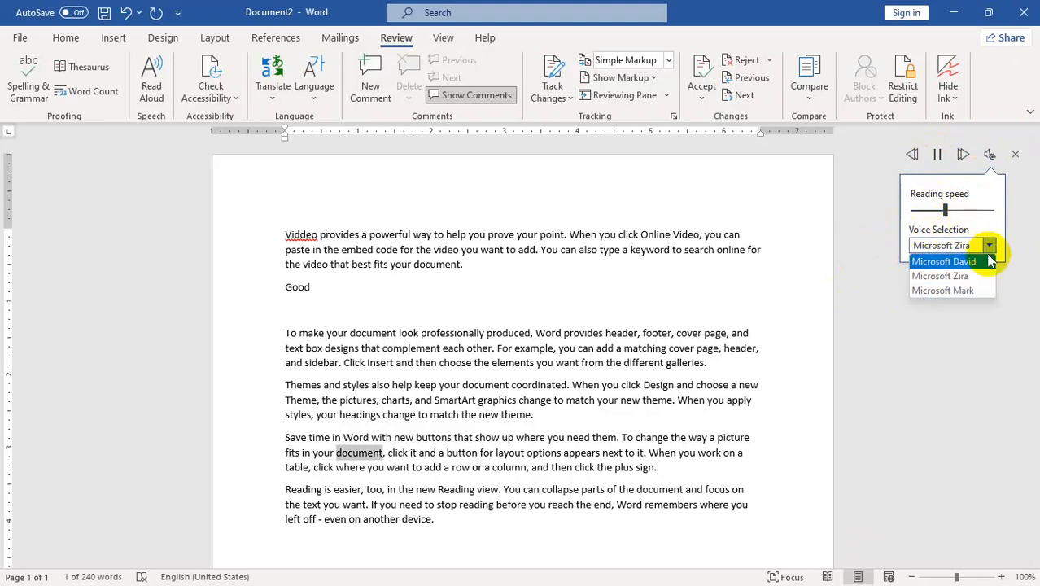
click(944, 290)
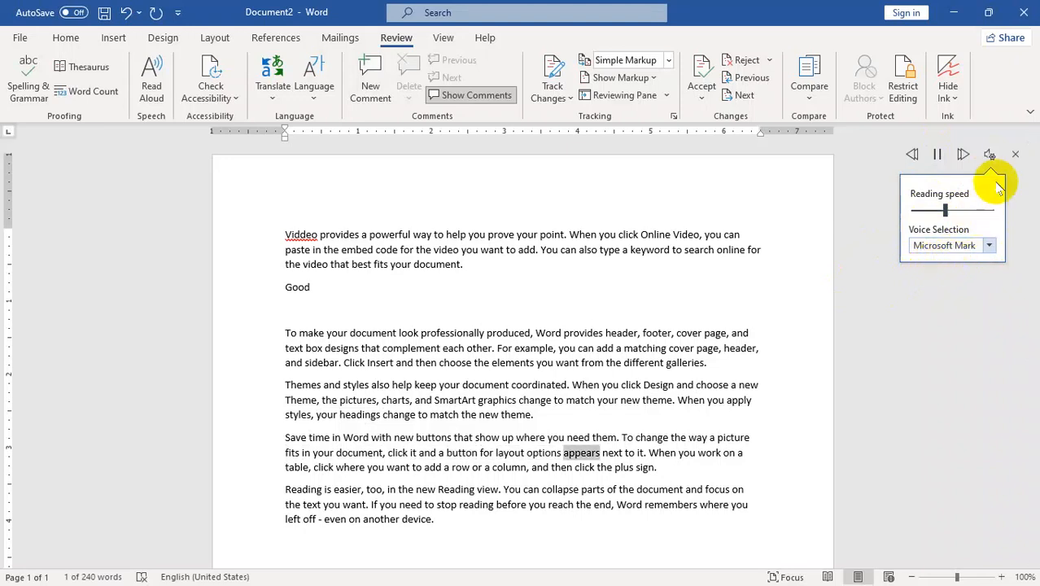
click(1015, 155)
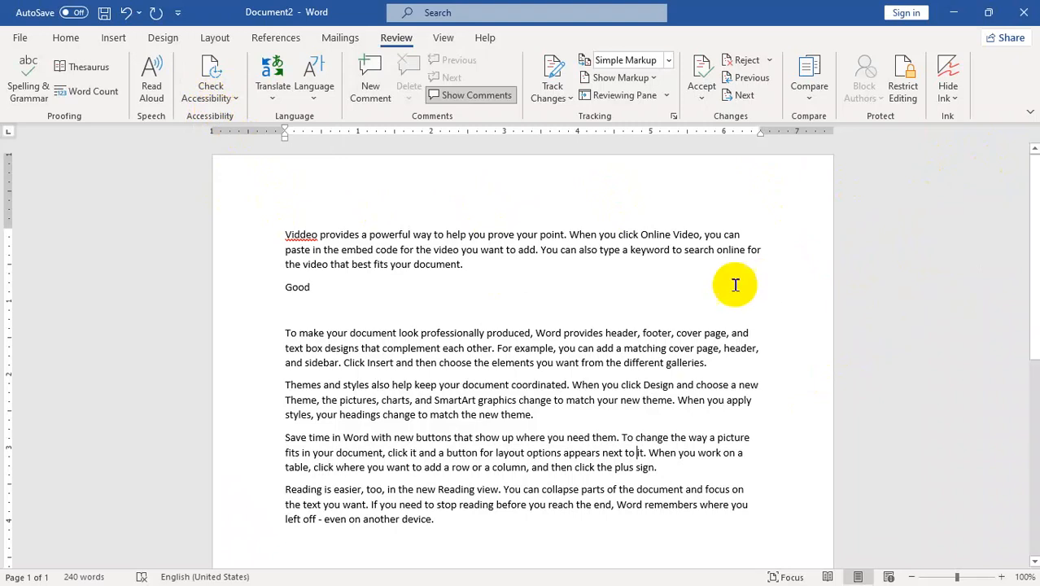
Set the font color of the first paragraph and the "Good" line to white
click(211, 99)
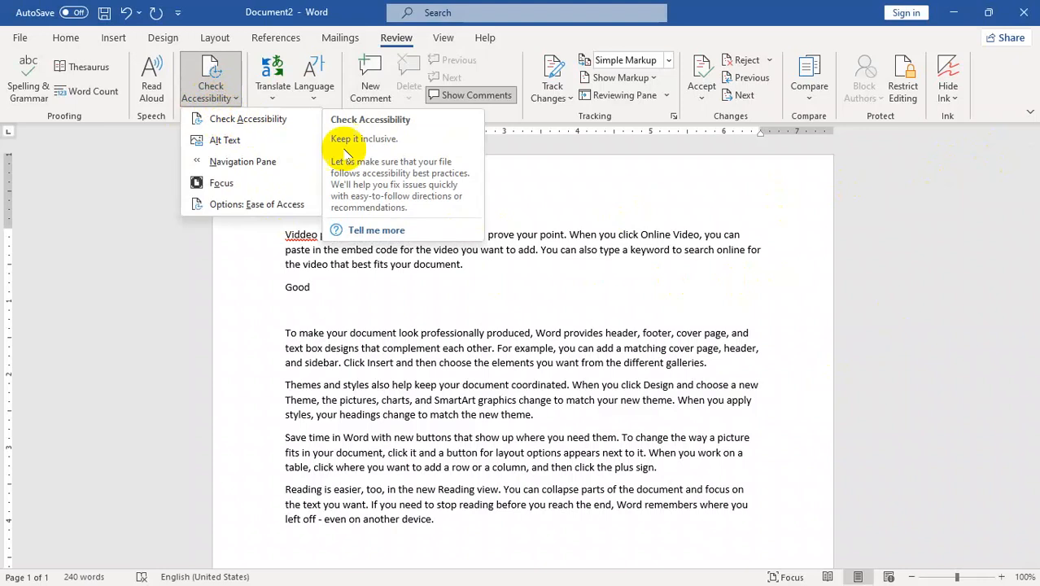
click(462, 381)
drag(446, 290, 286, 226)
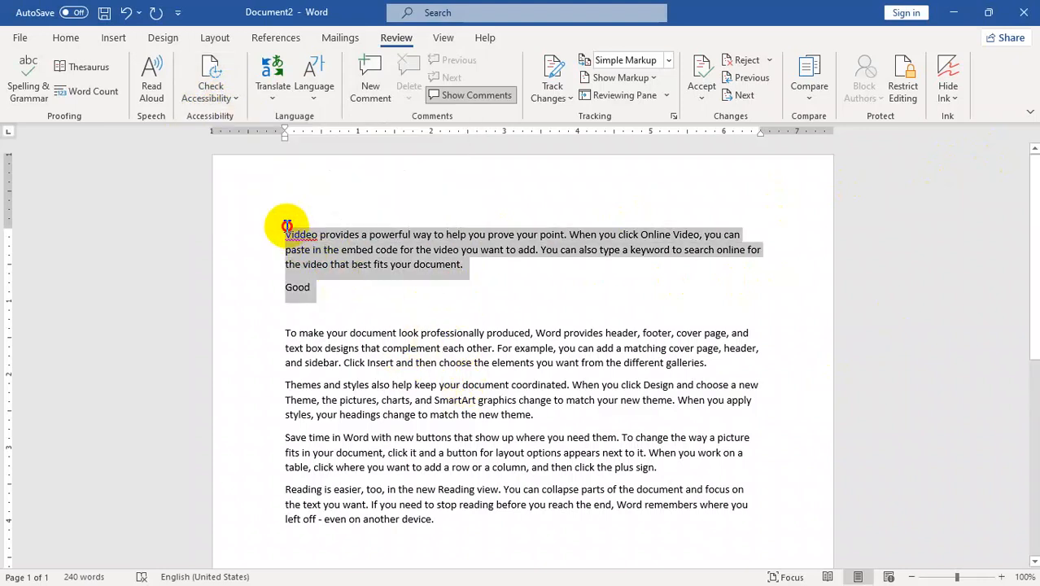
click(515, 415)
drag(342, 286, 288, 240)
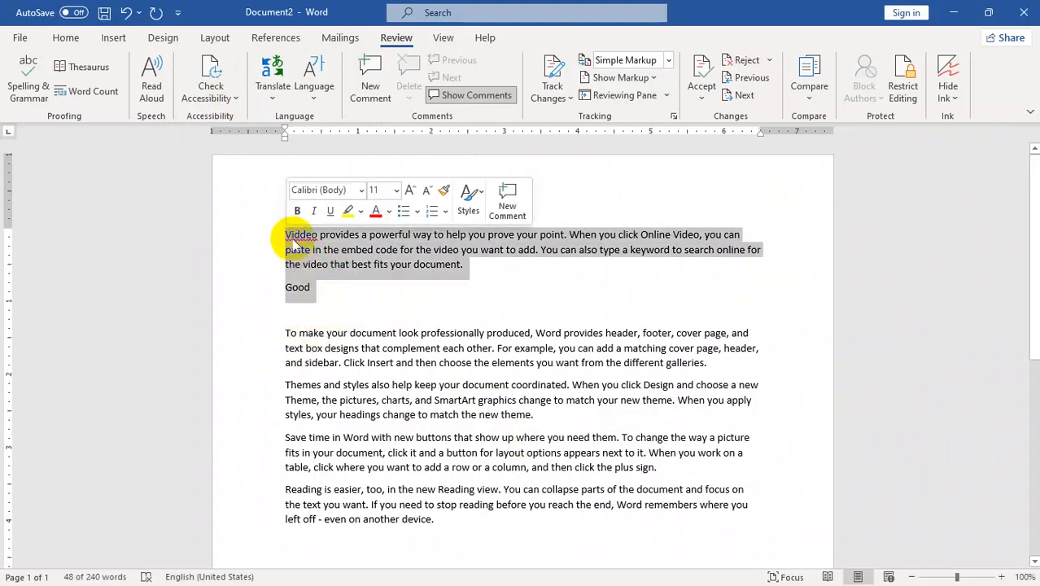
click(389, 211)
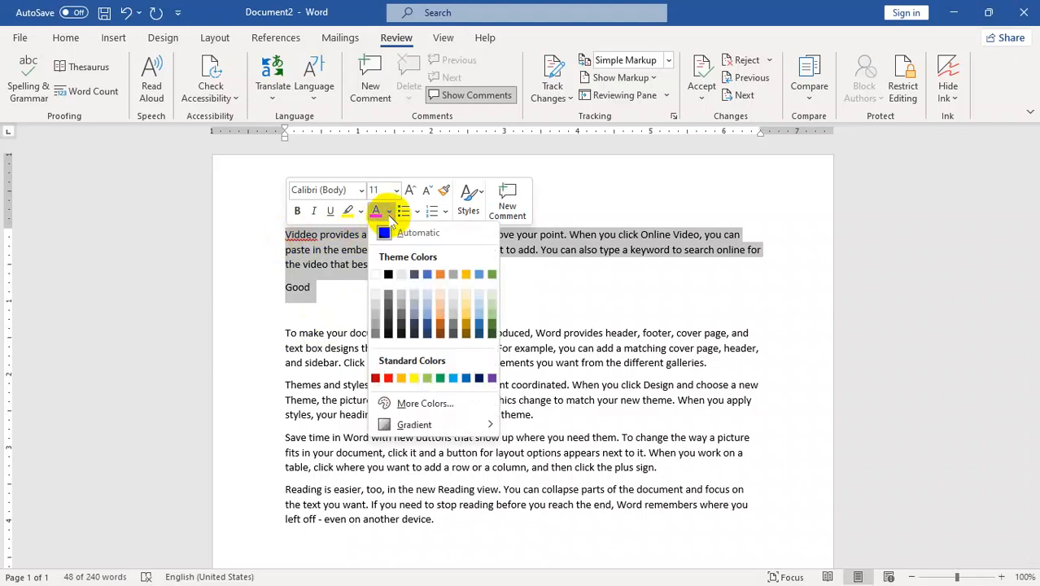
click(377, 275)
click(411, 416)
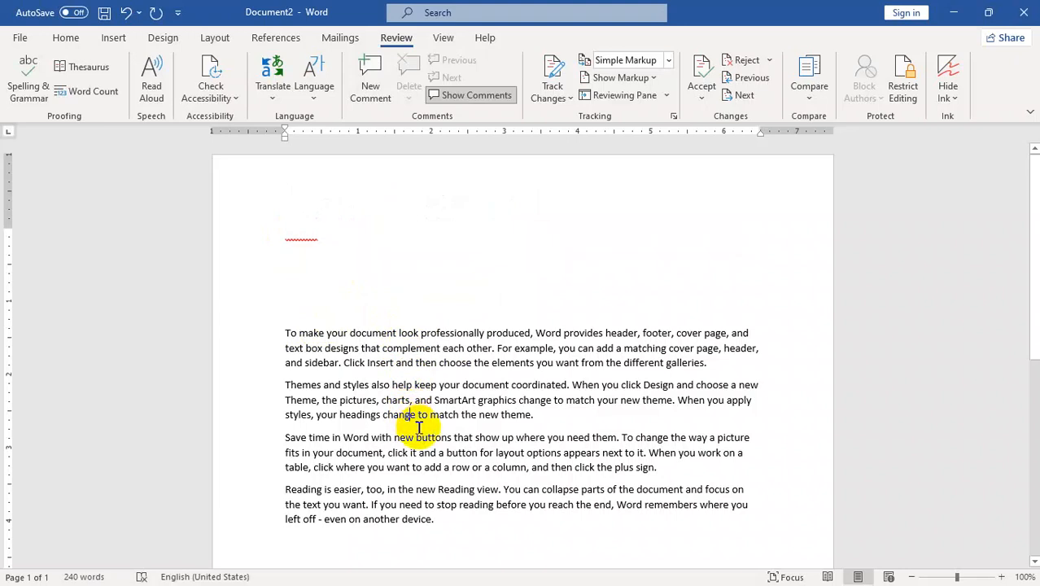
Run the accessibility check, examine the hard-to-read text contrast warnings for both flagged paragraphs, and close the results
click(209, 92)
click(236, 122)
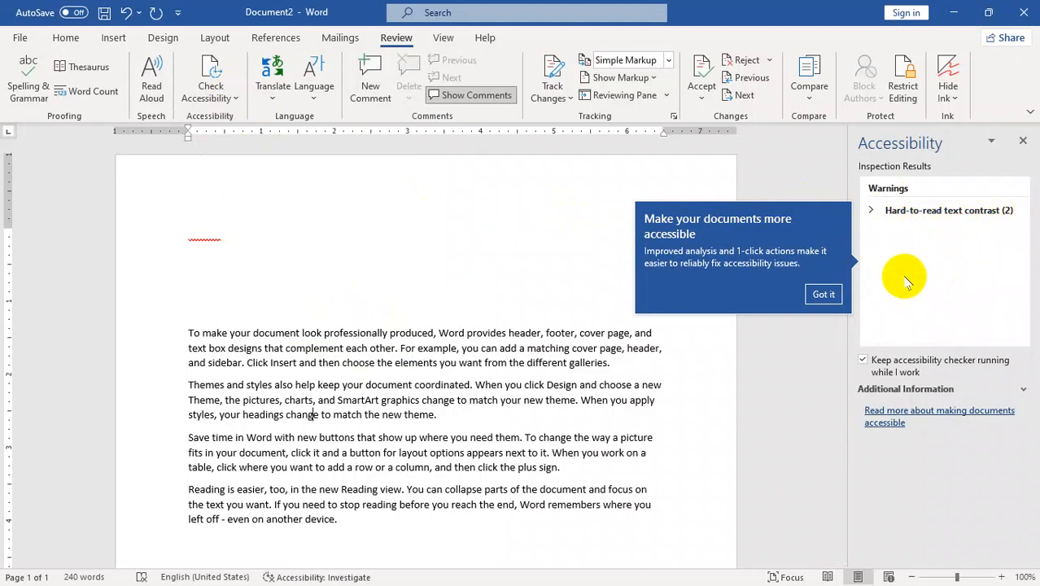
click(935, 213)
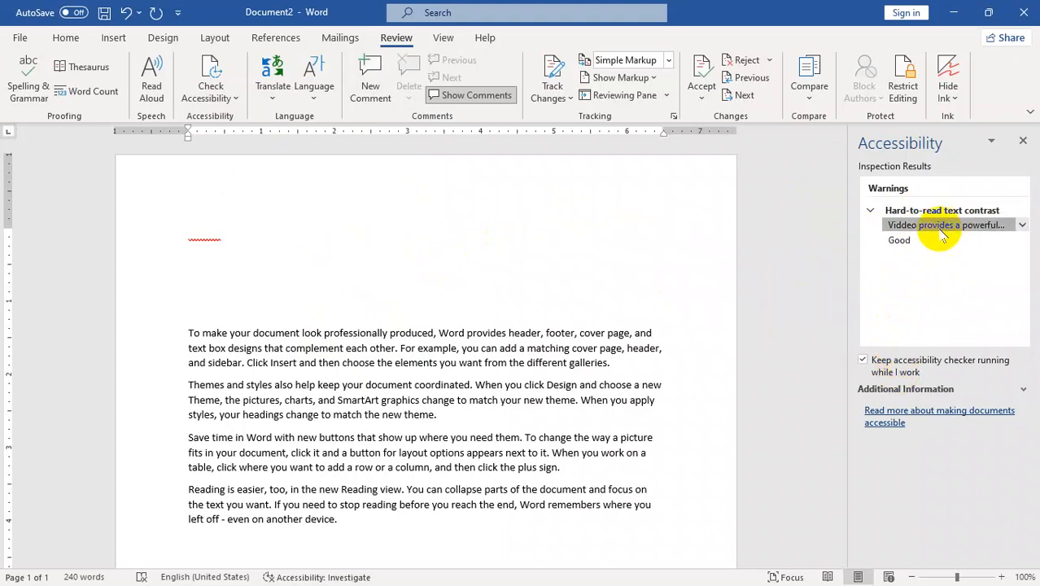
click(899, 241)
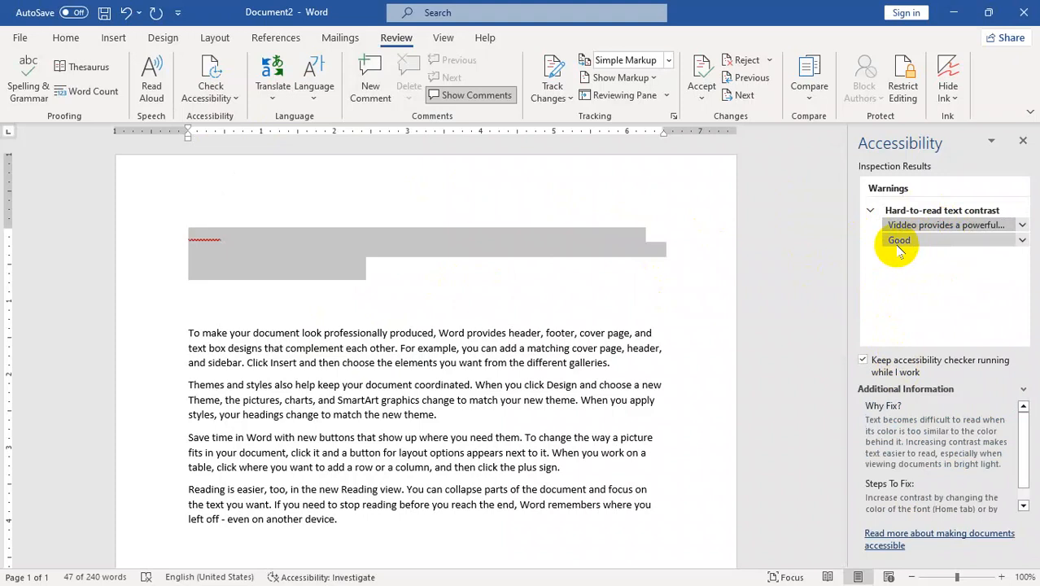
click(1021, 141)
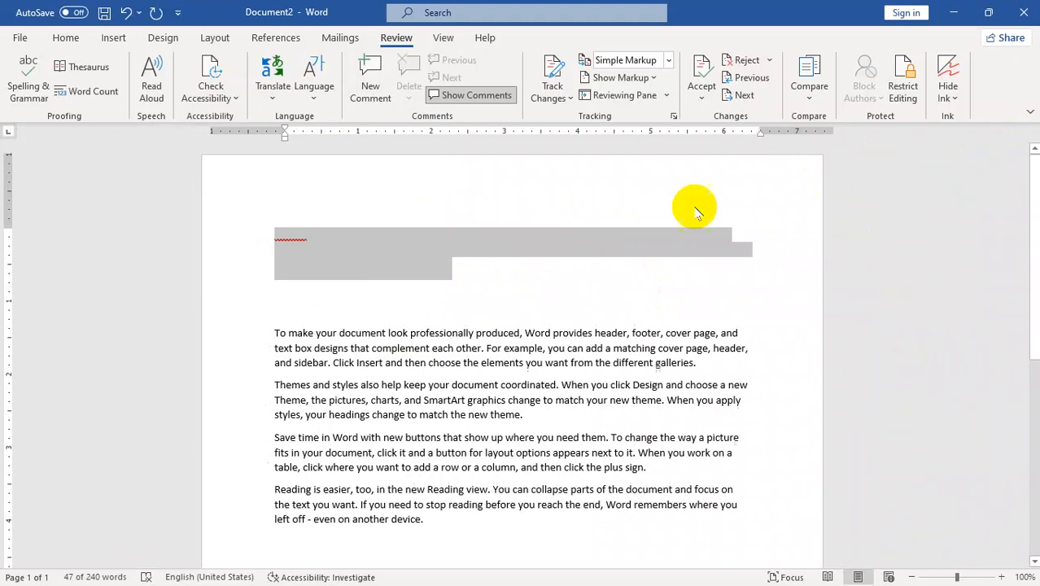
Set the font color of the selected first paragraph to black
click(66, 38)
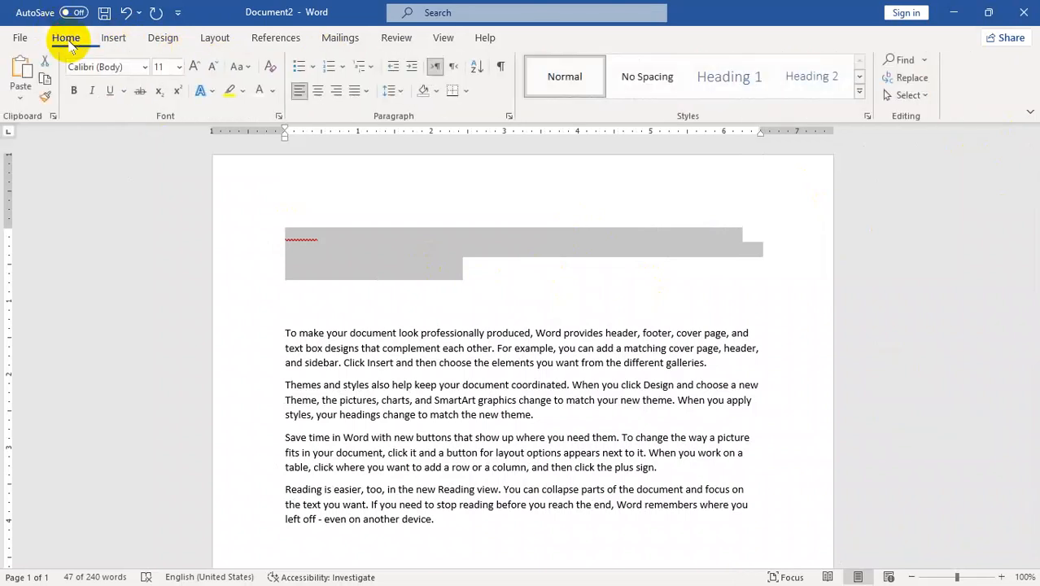
click(275, 91)
click(275, 154)
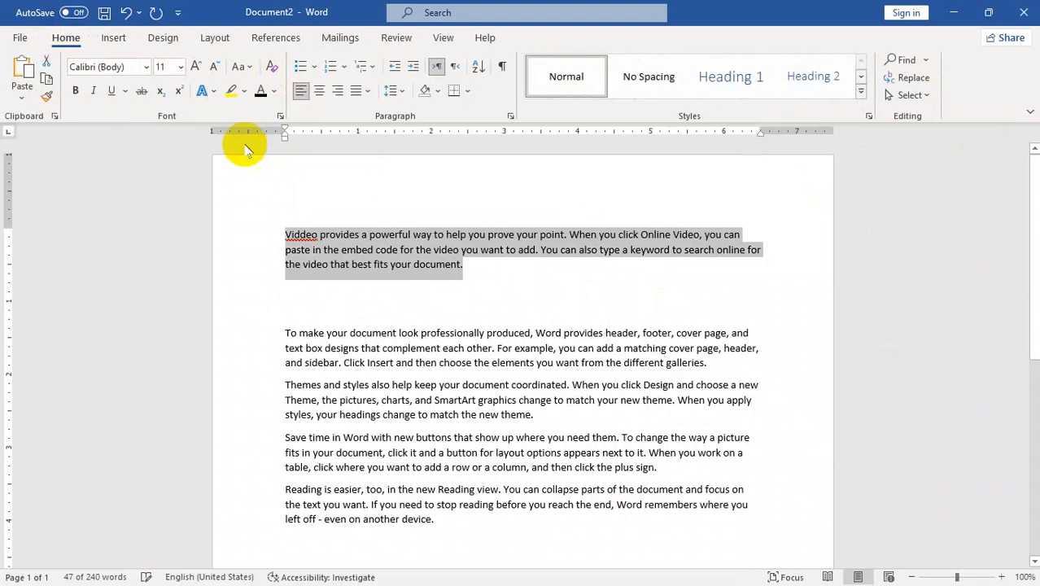
Run the accessibility check again and set the font color of the flagged "Good" line to black
click(340, 38)
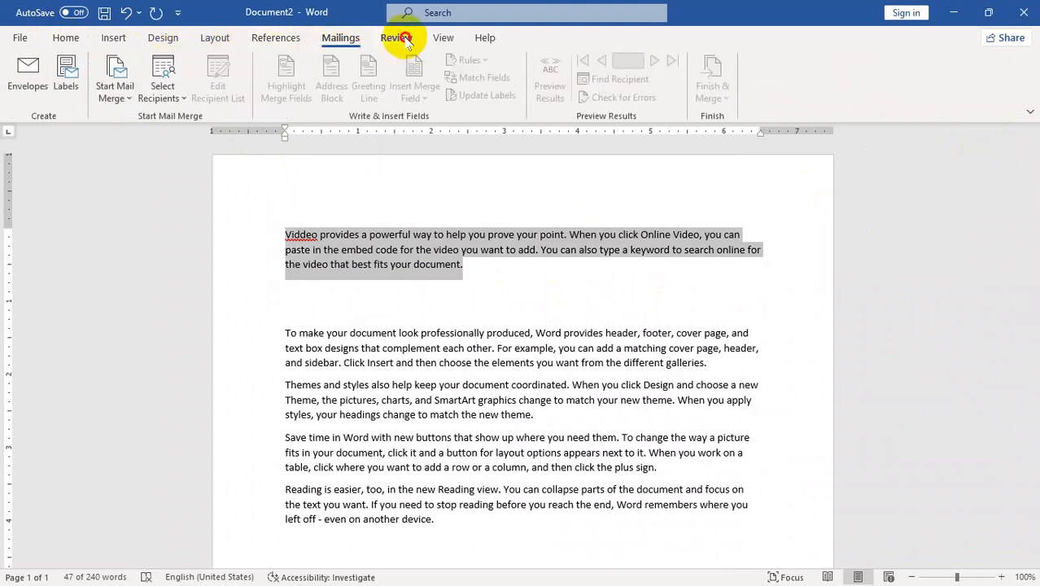
click(396, 39)
click(210, 90)
click(241, 122)
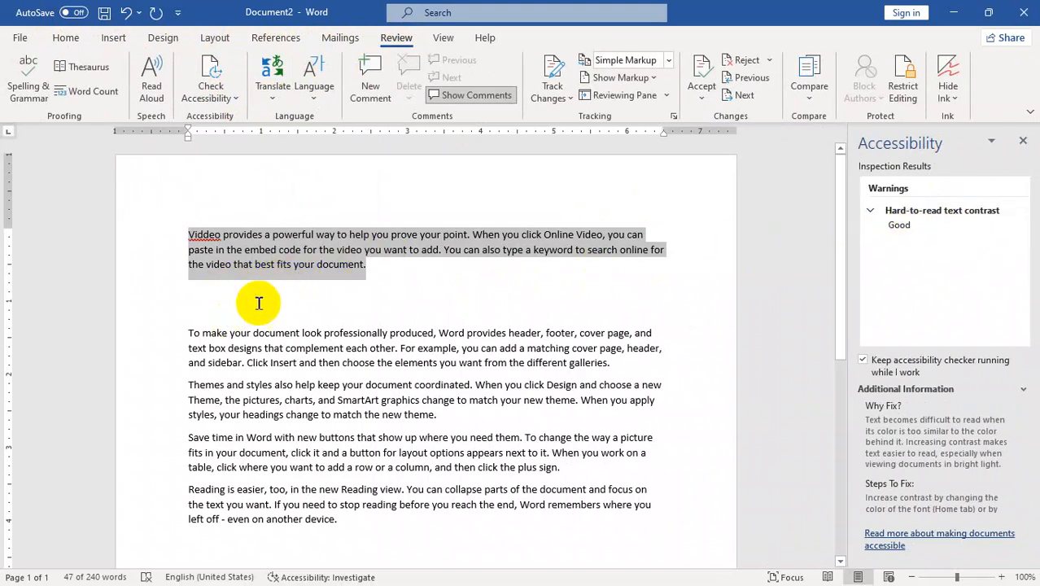
drag(213, 290, 195, 289)
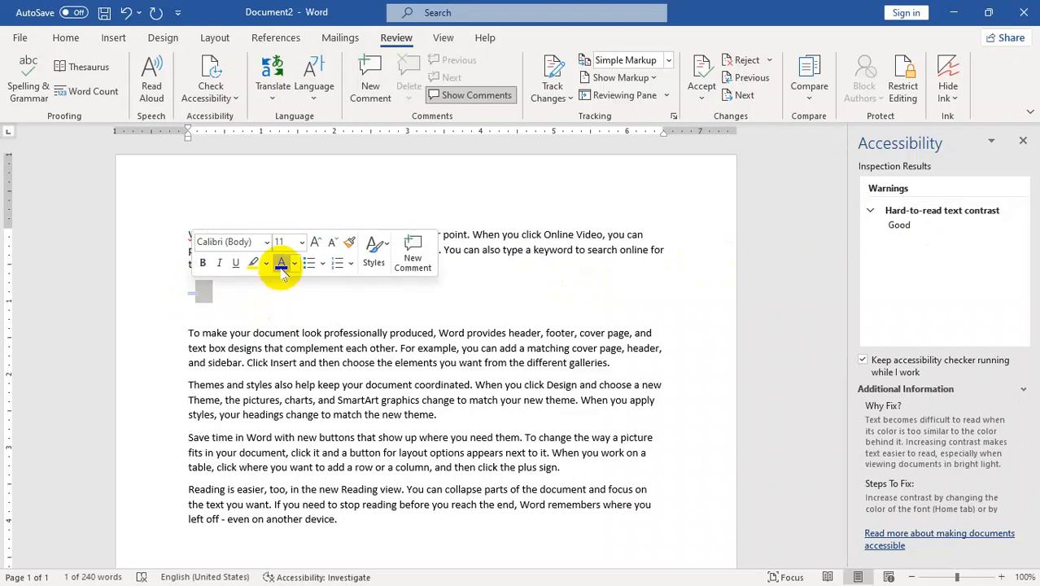
click(139, 290)
click(228, 266)
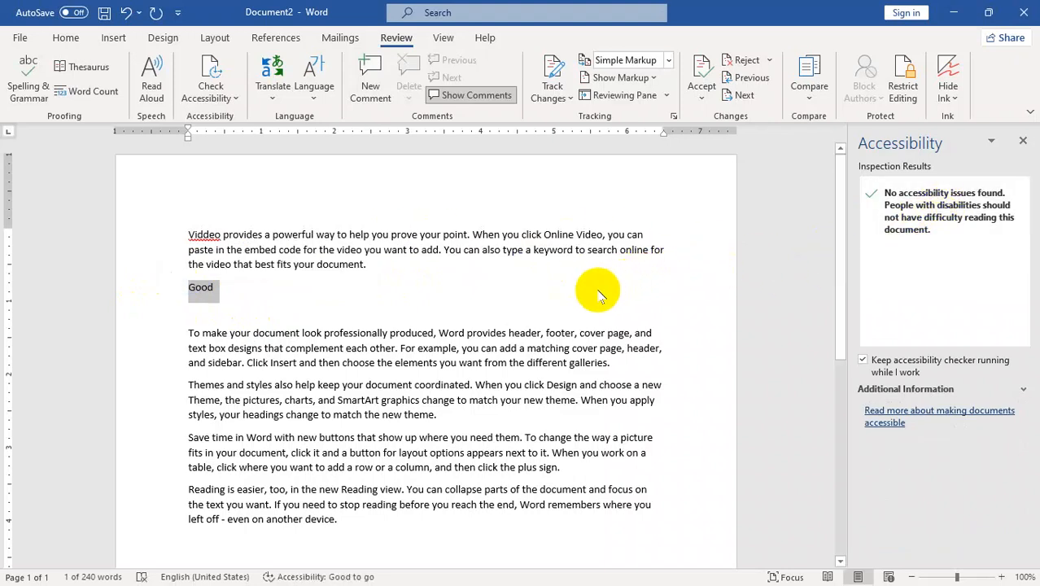
Open the Alt Text pane from the accessibility tools
click(220, 101)
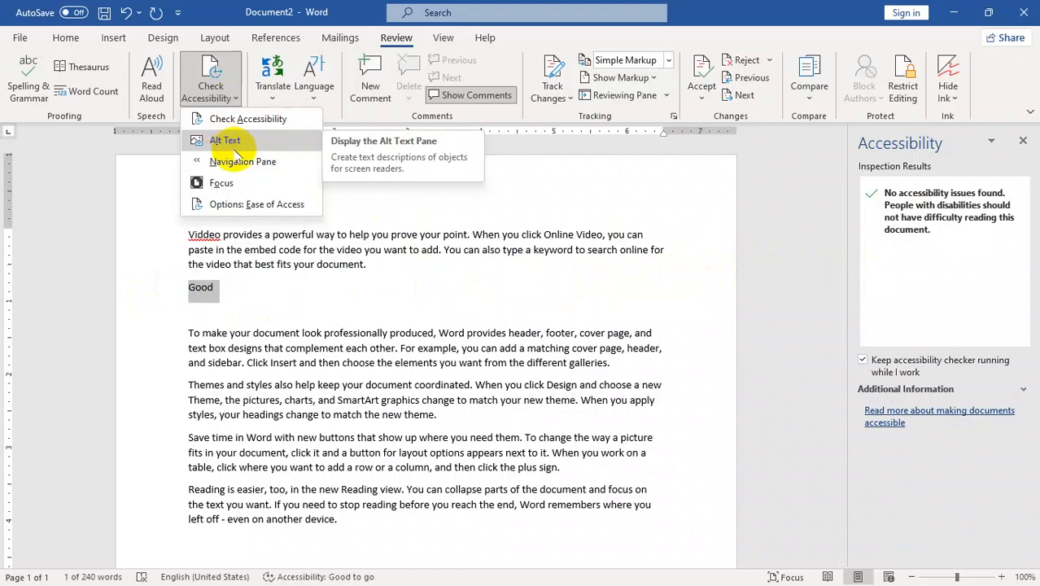
click(238, 143)
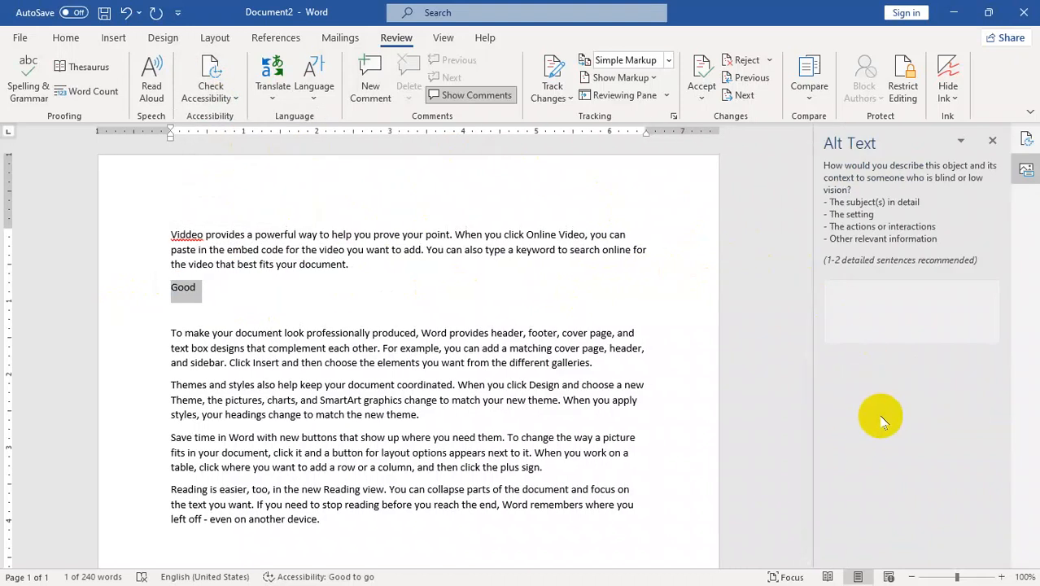
key(F2)
click(169, 236)
key(Return)
key(ctrl+z)
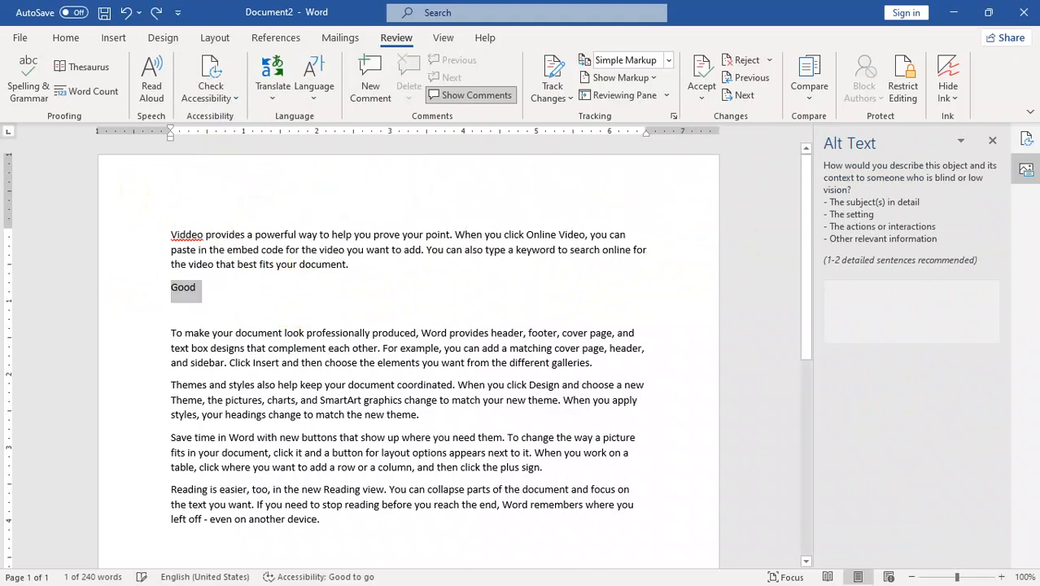
Draw a rectangle about 1.49" wide and 1.9" high over the start of the body text
click(67, 38)
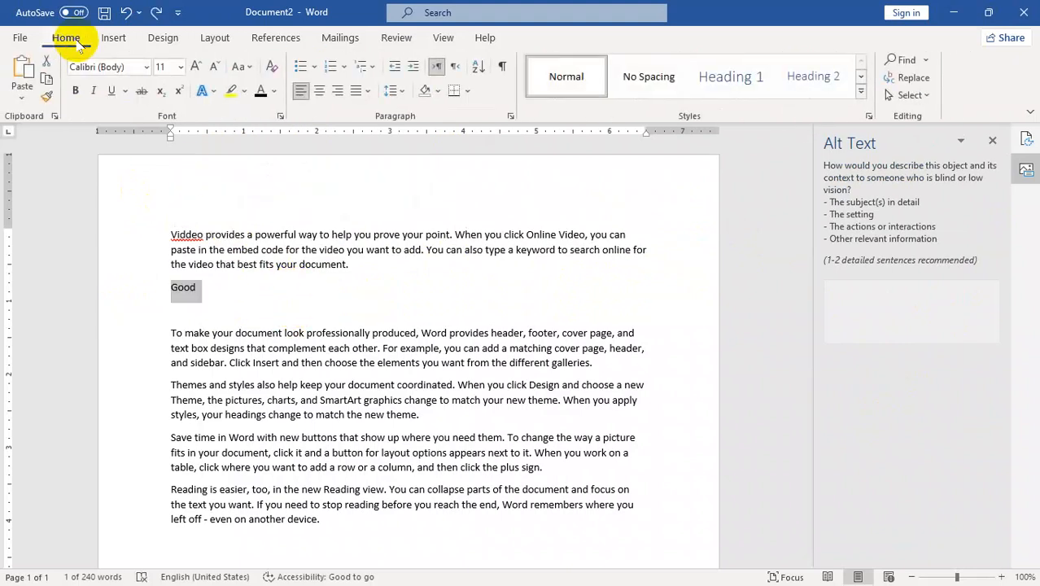
click(115, 39)
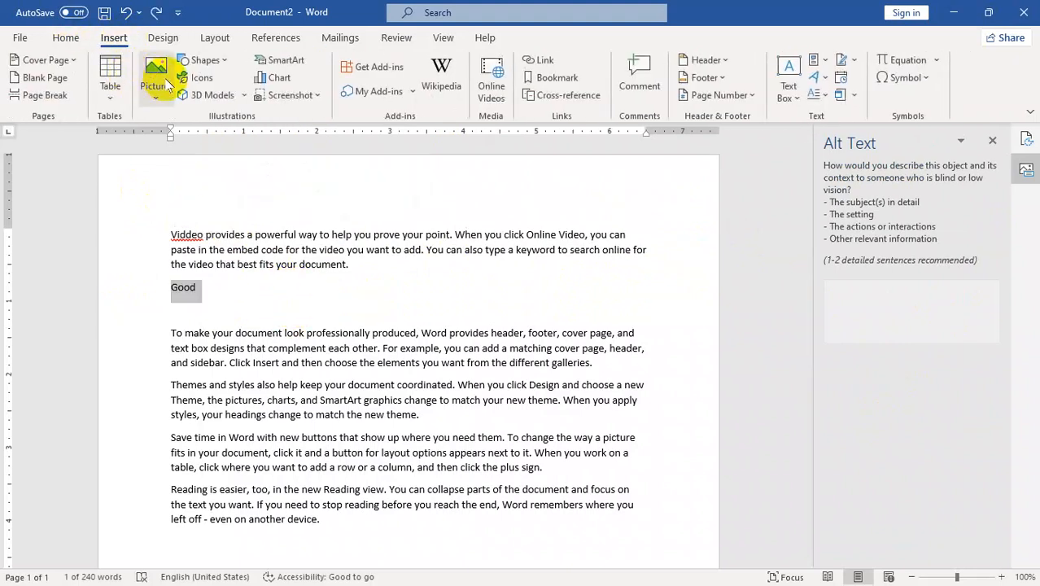
click(207, 61)
click(231, 101)
drag(226, 226, 335, 365)
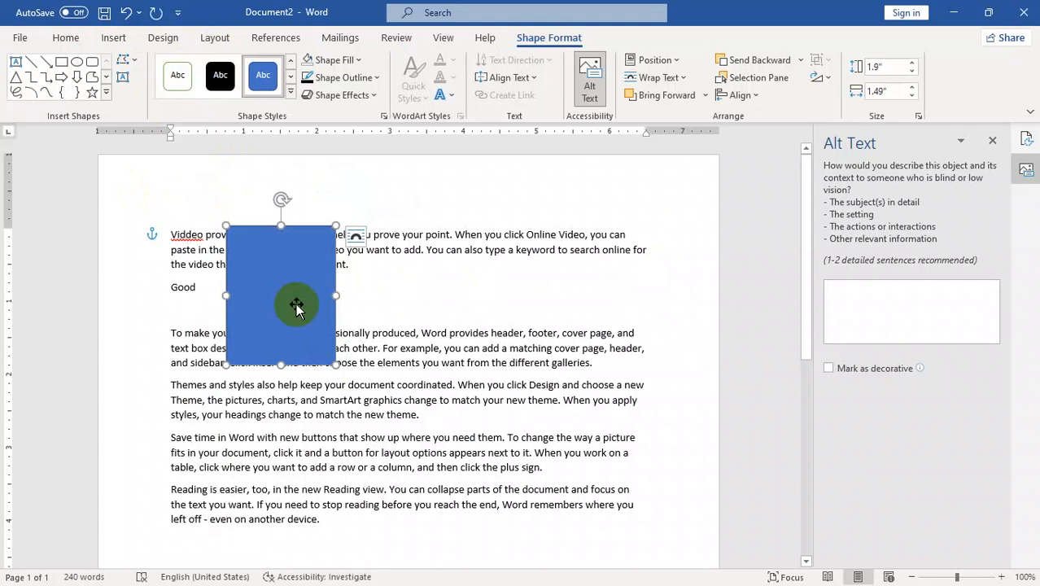
Examine the alt text description field for the blue rectangle and close the Alt Text pane
click(927, 292)
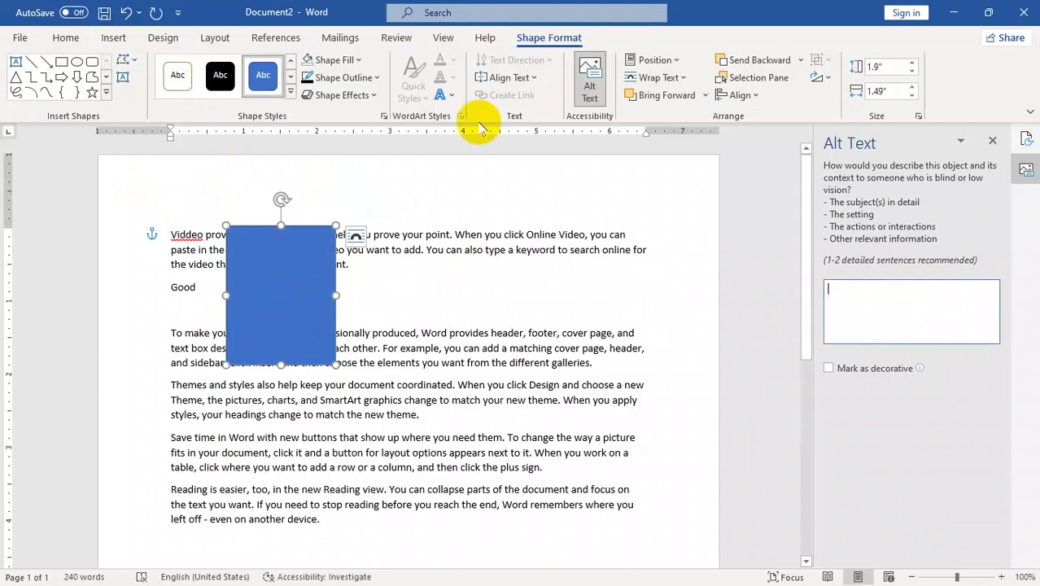
click(590, 94)
click(592, 92)
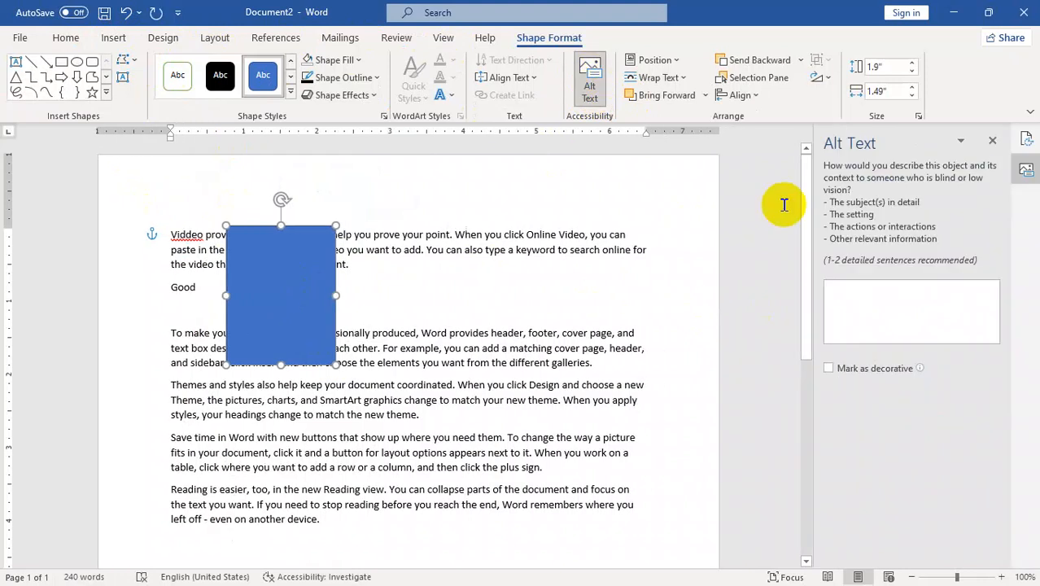
click(591, 87)
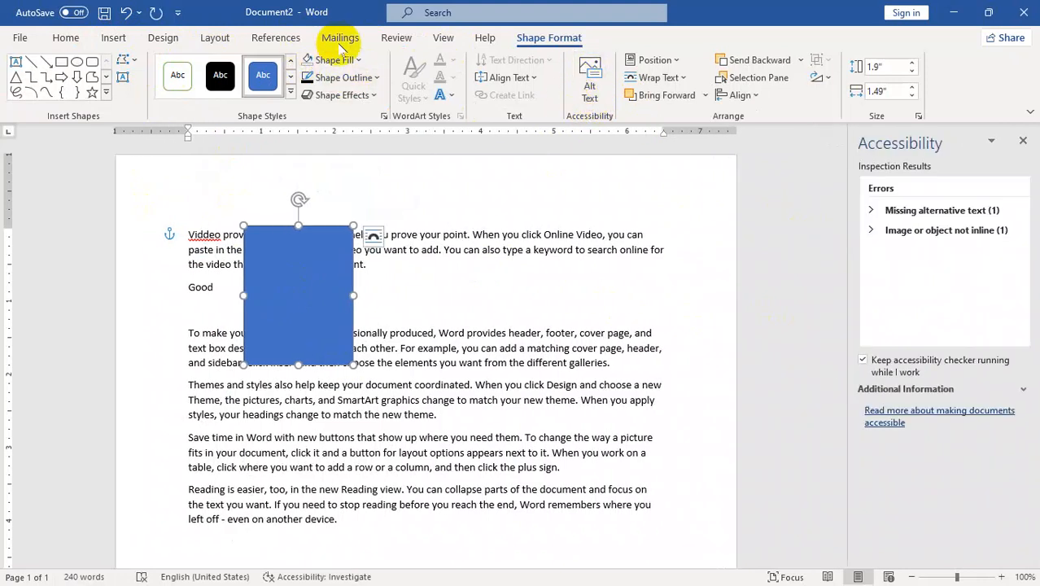
Show the Navigation pane from the accessibility tools and close it again
click(392, 38)
click(207, 93)
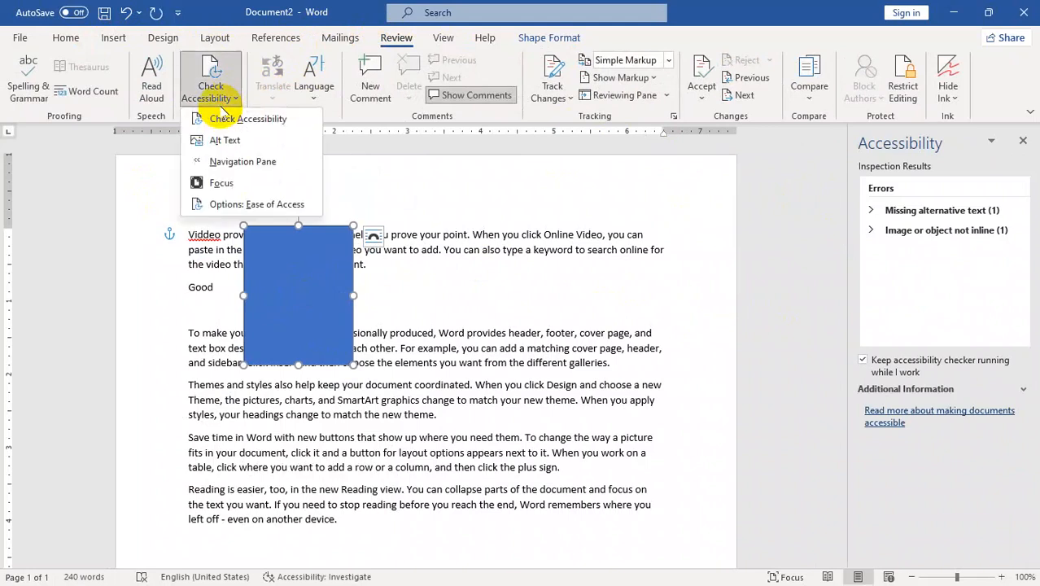
click(234, 162)
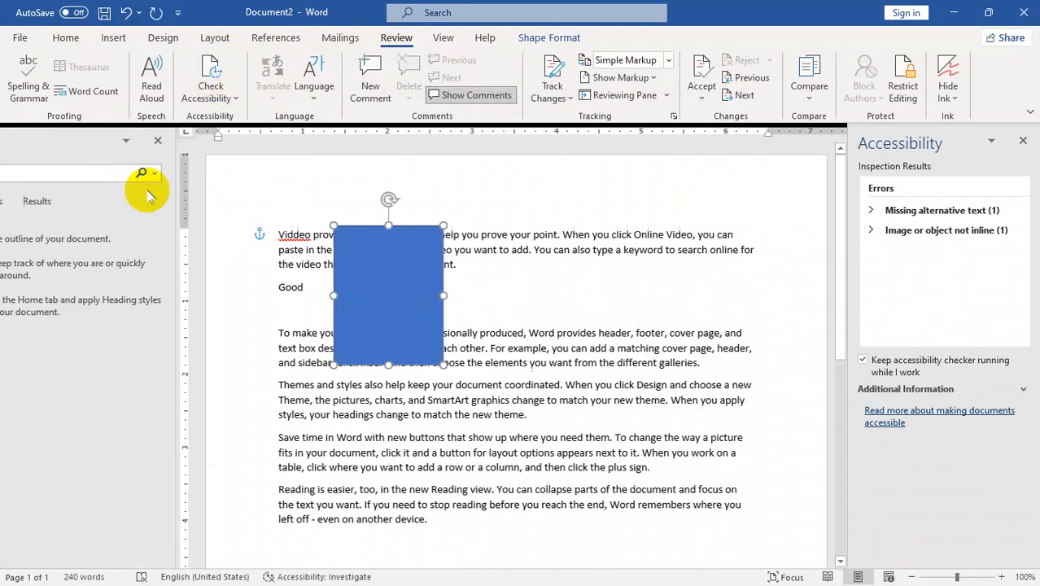
click(248, 142)
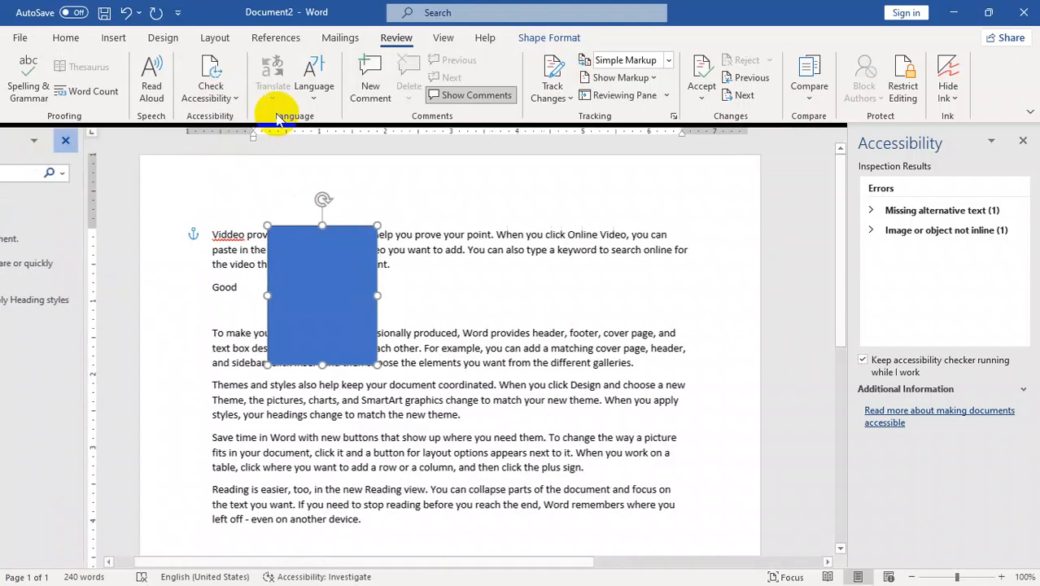
View the document in Focus mode and return to the normal editing view
click(213, 94)
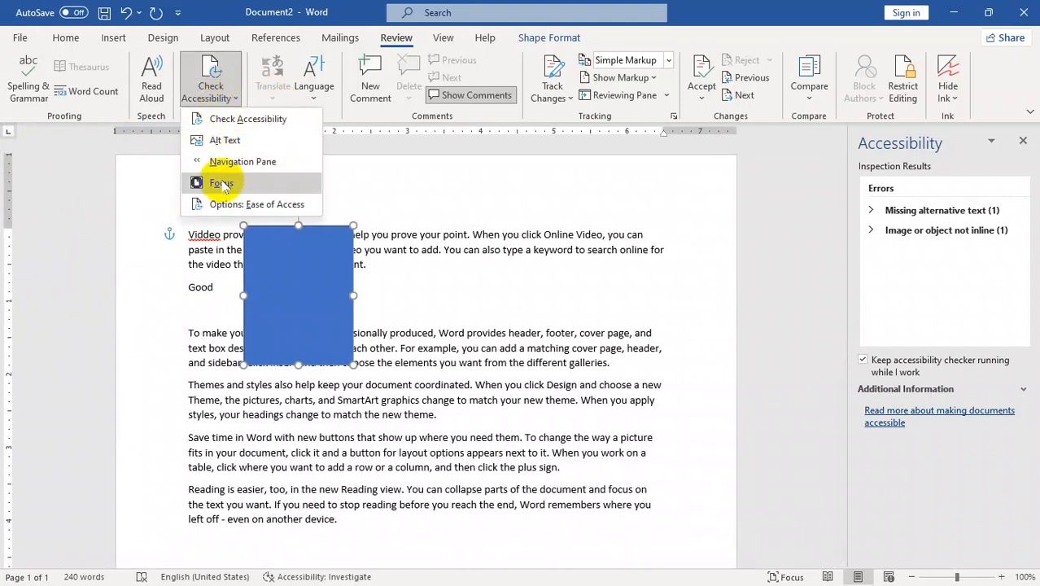
click(419, 357)
double_click(408, 333)
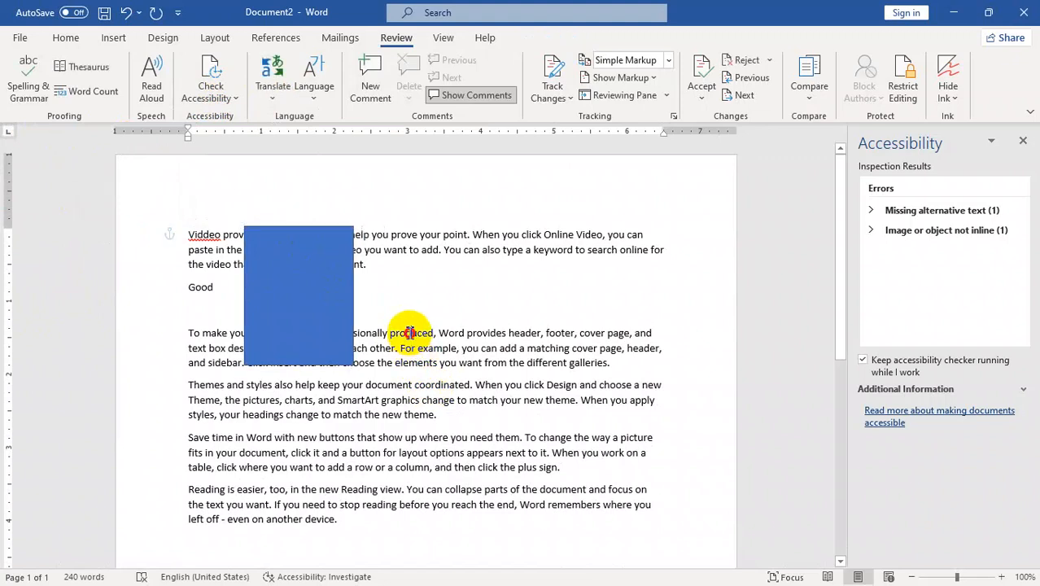
click(213, 94)
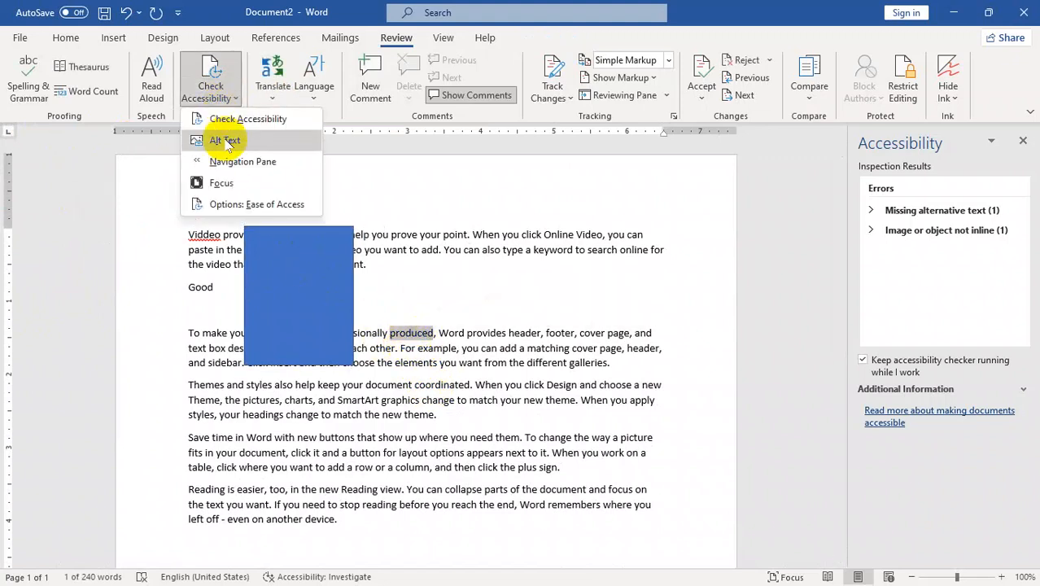
click(220, 183)
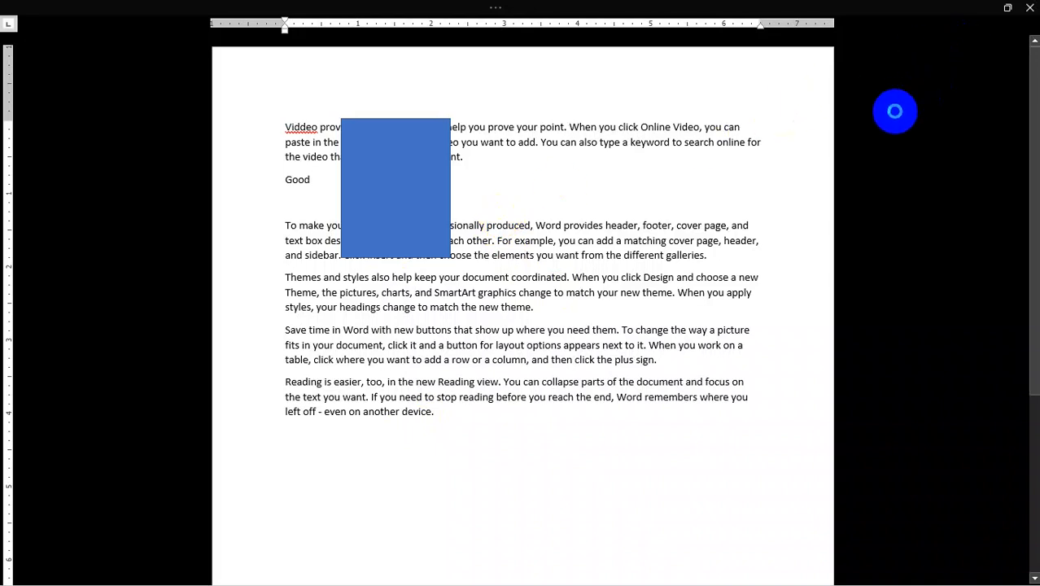
key(ctrl+n)
click(1007, 8)
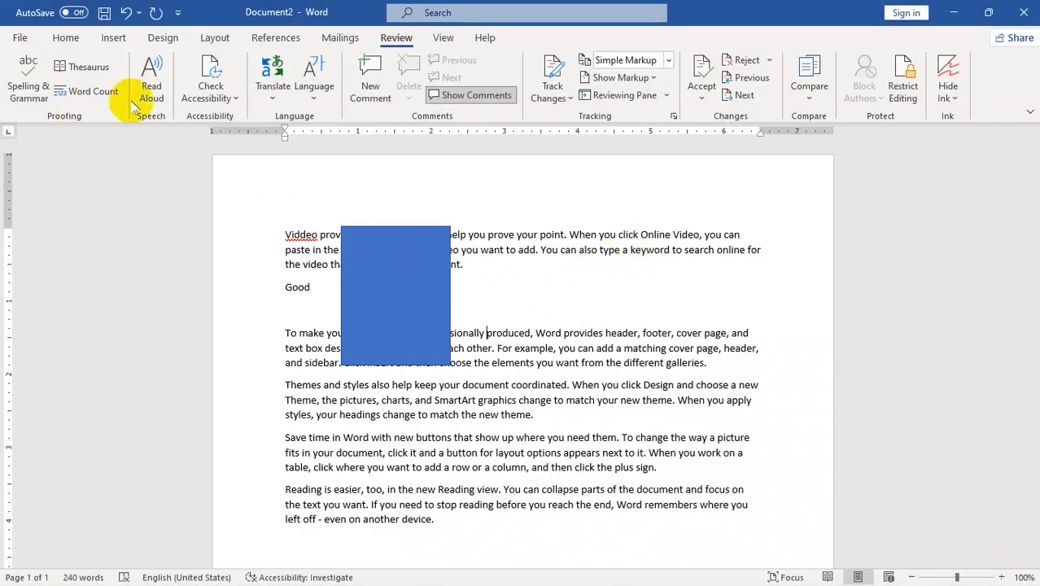
Set the font color of the first paragraph and the "Good" line to white
click(210, 98)
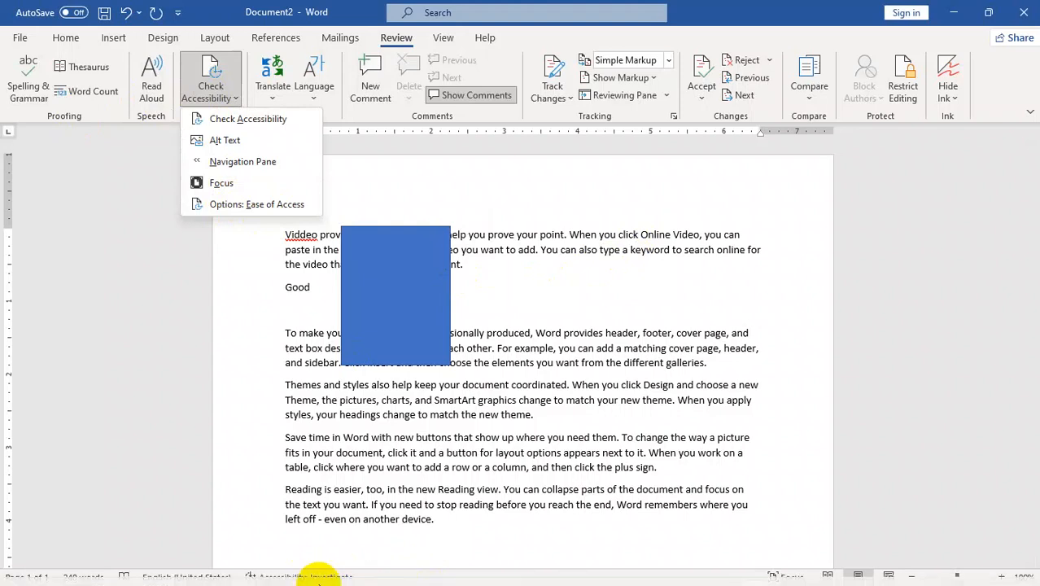
click(488, 291)
drag(464, 291, 262, 232)
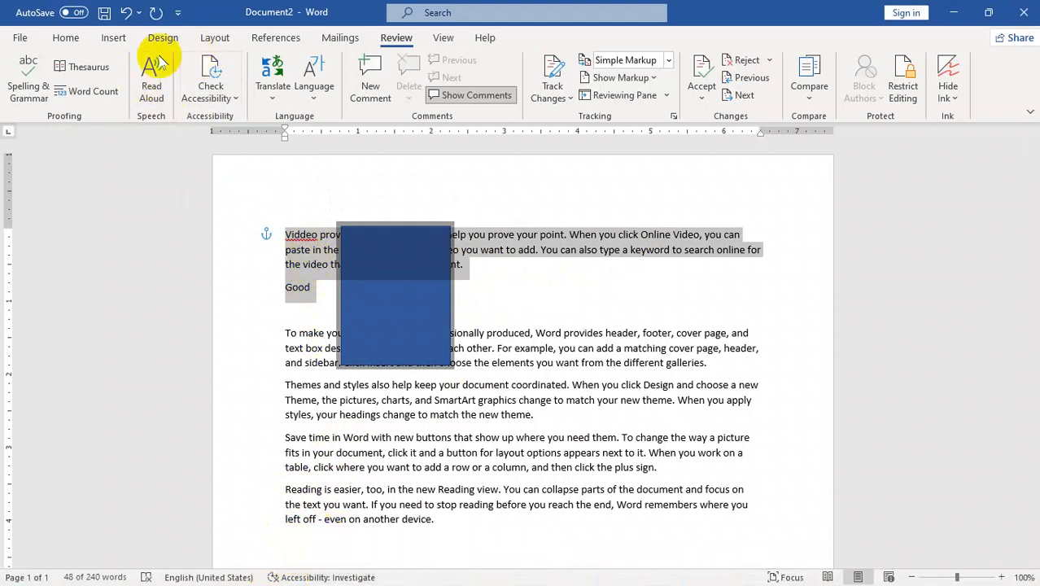
click(114, 37)
click(66, 38)
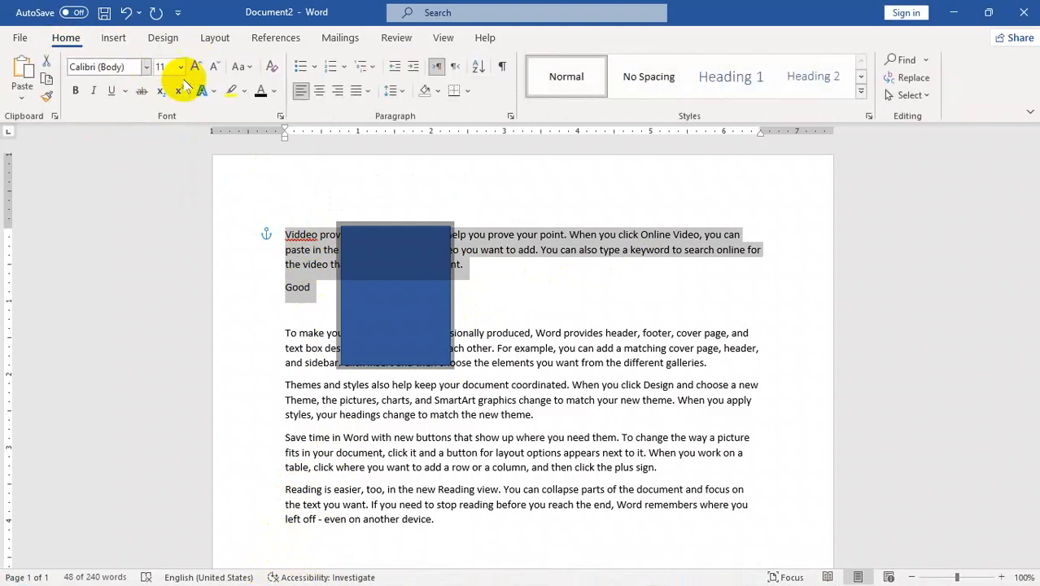
click(274, 90)
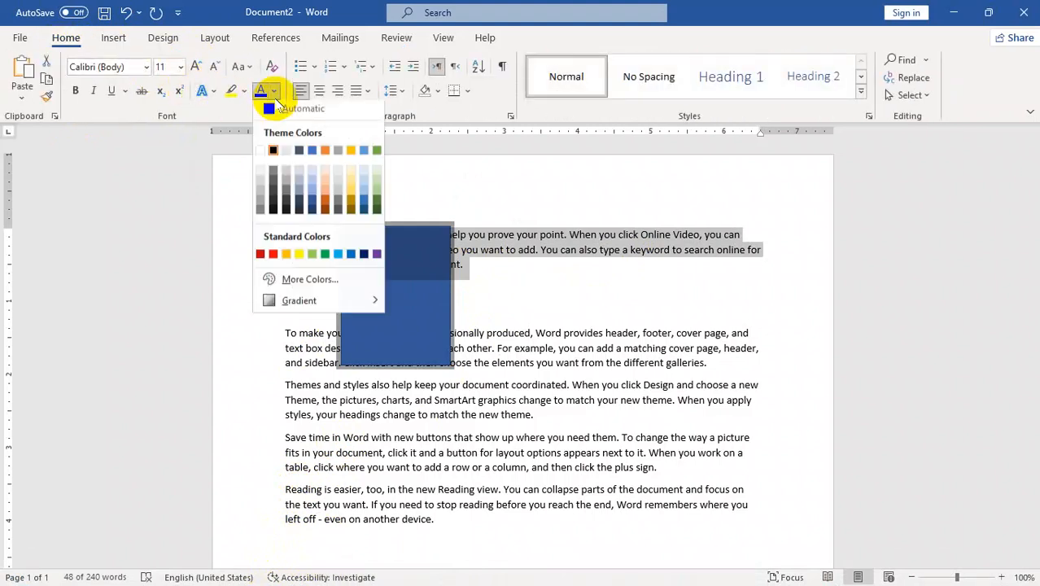
click(260, 155)
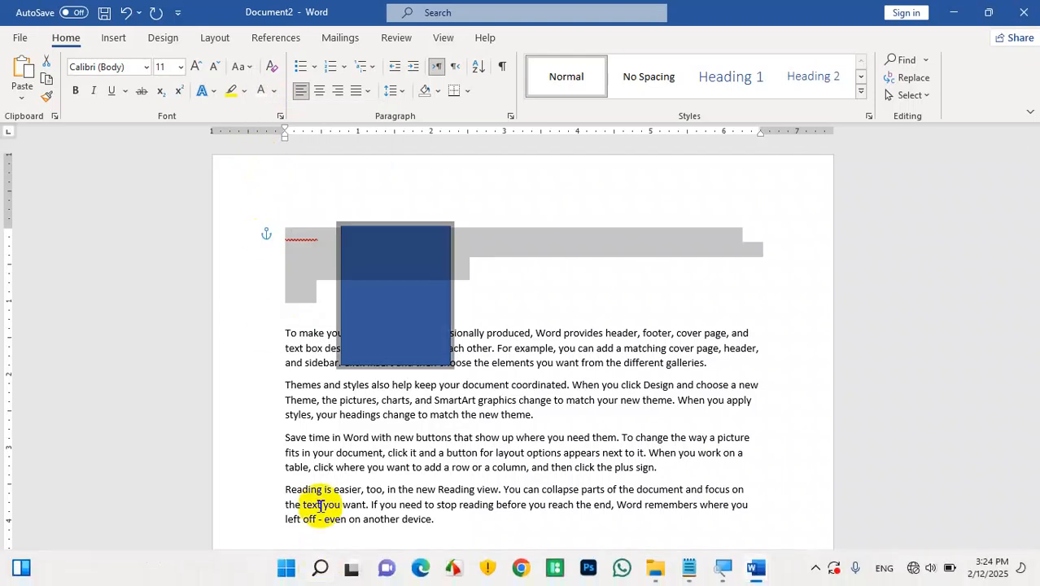
Turn off "Keep accessibility checker running while I work" in the Ease of Access options and apply the change
click(395, 37)
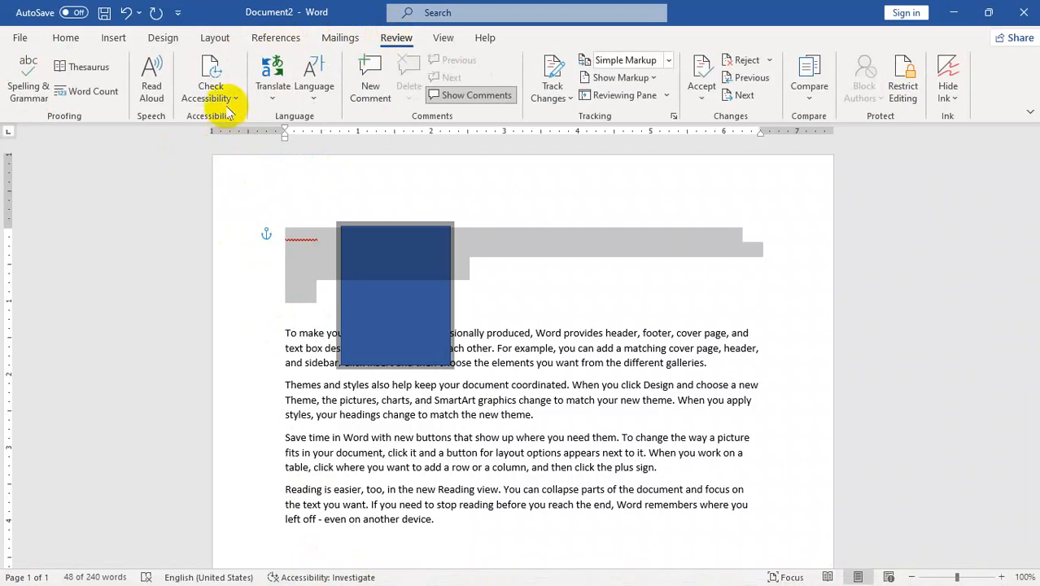
click(231, 99)
click(233, 208)
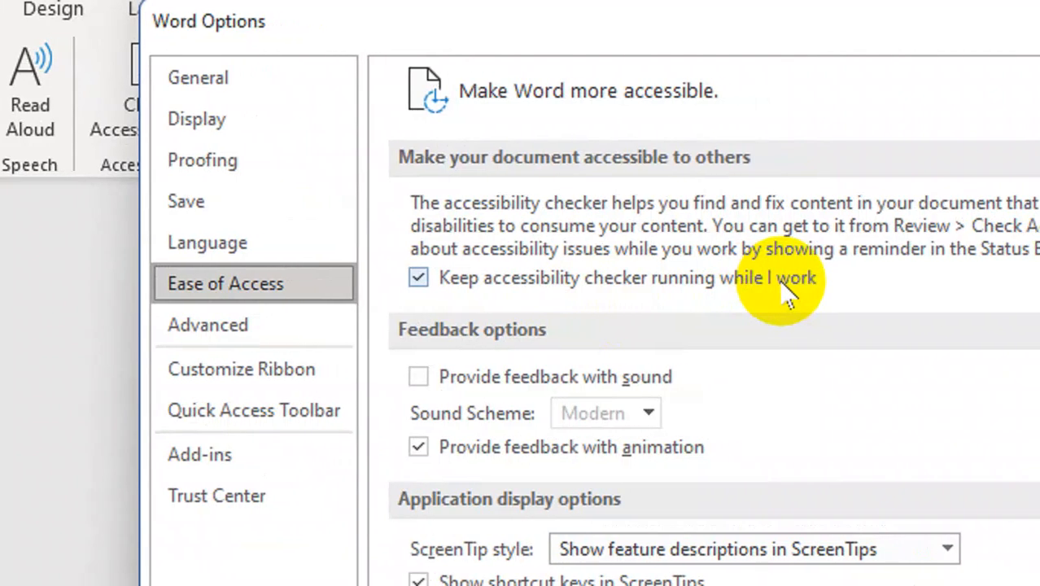
click(447, 283)
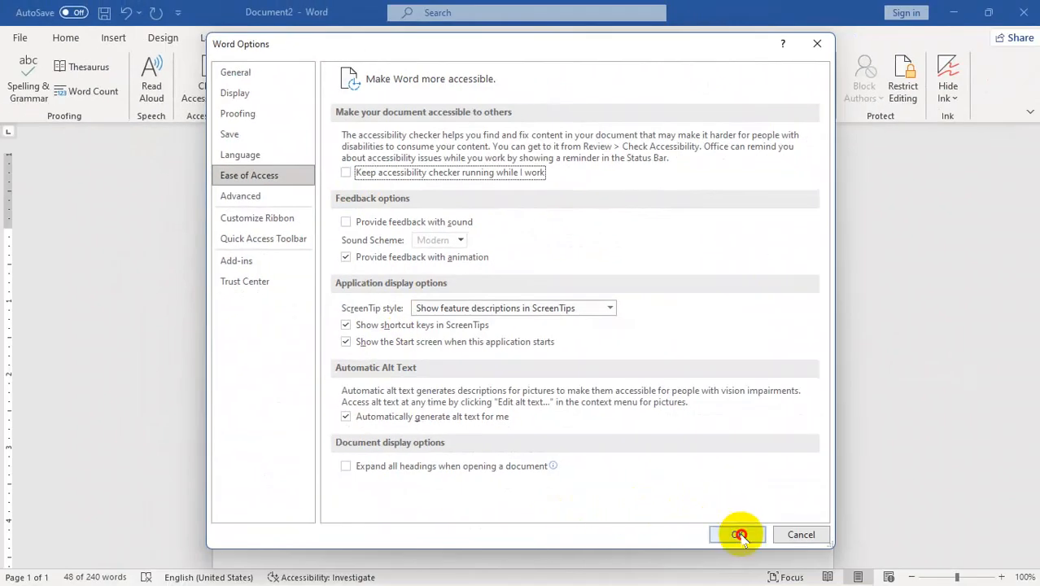
click(738, 532)
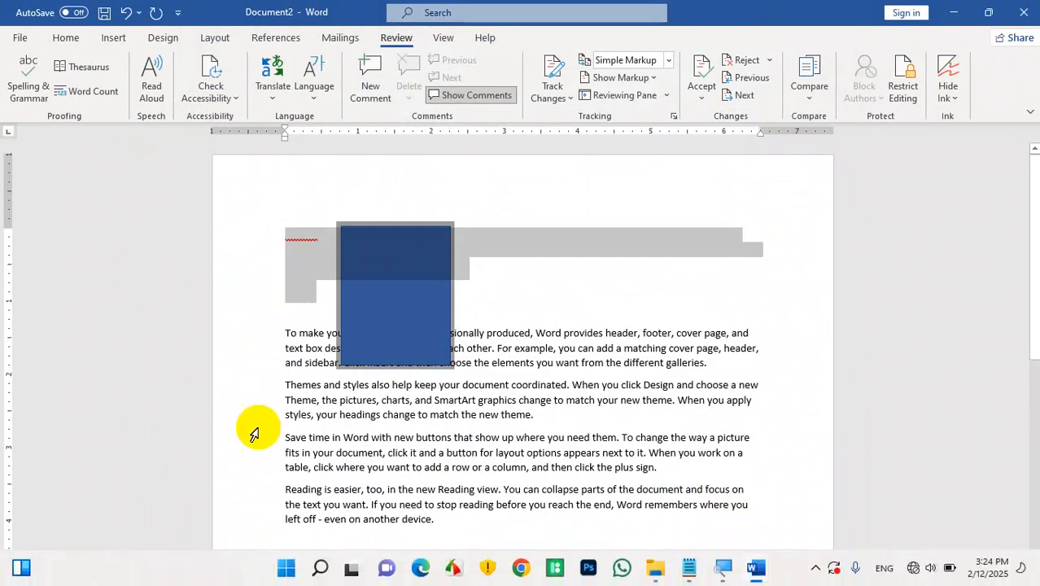
Turn on "Keep accessibility checker running while I work" in the Ease of Access options and view the accessibility inspection results
click(66, 39)
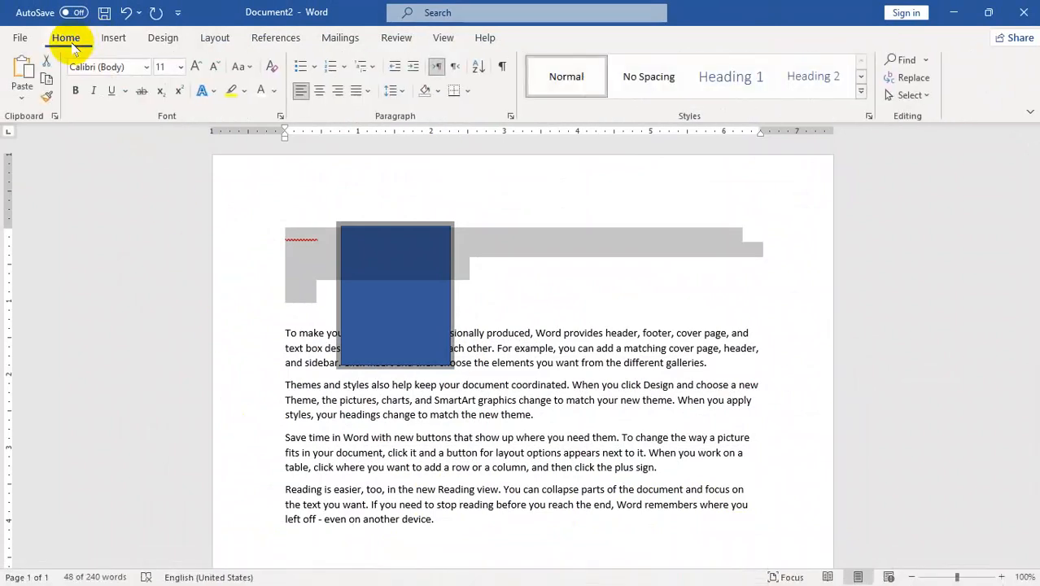
click(396, 38)
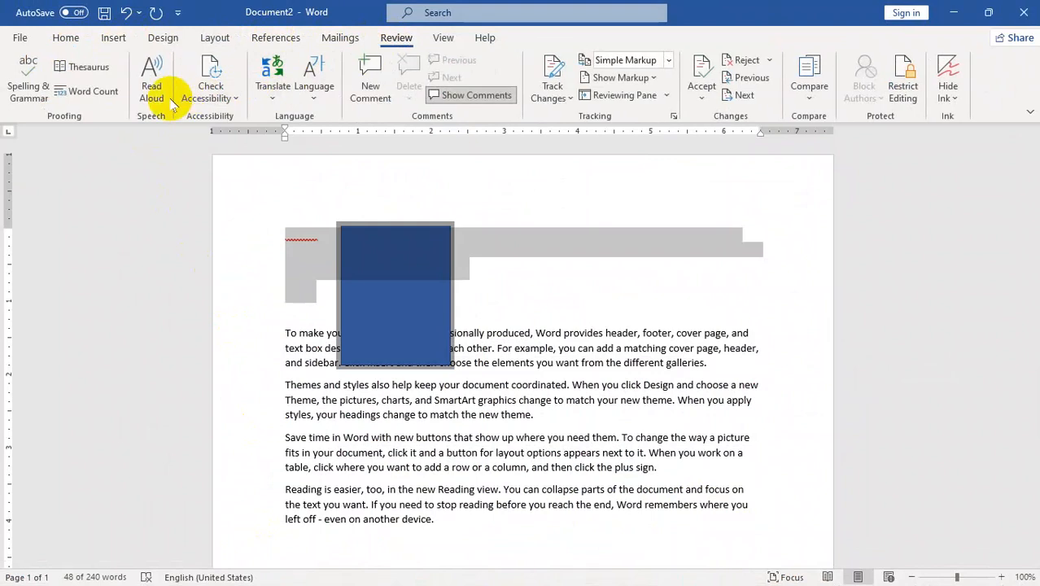
click(210, 94)
click(242, 208)
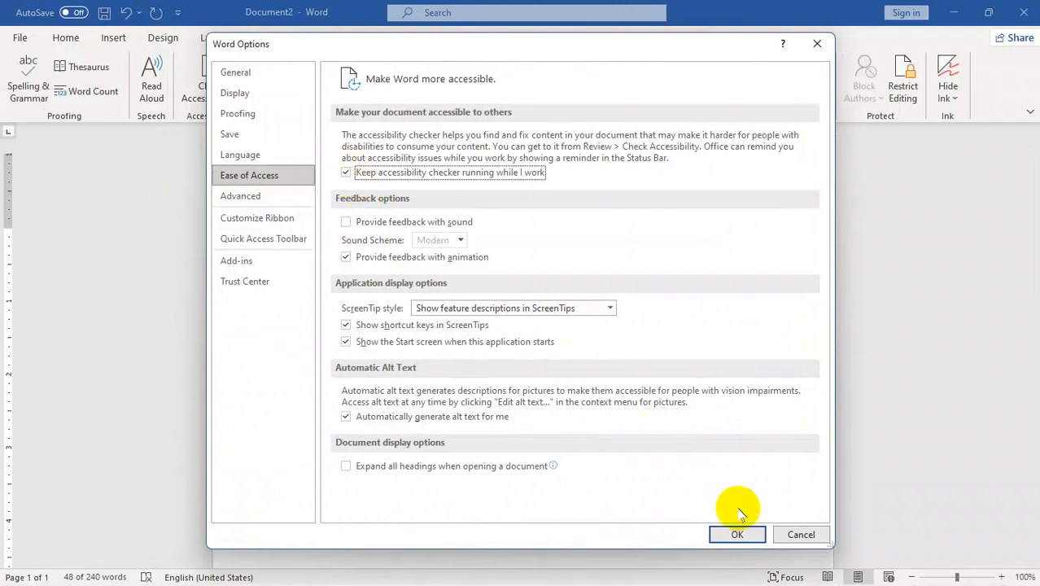
click(738, 535)
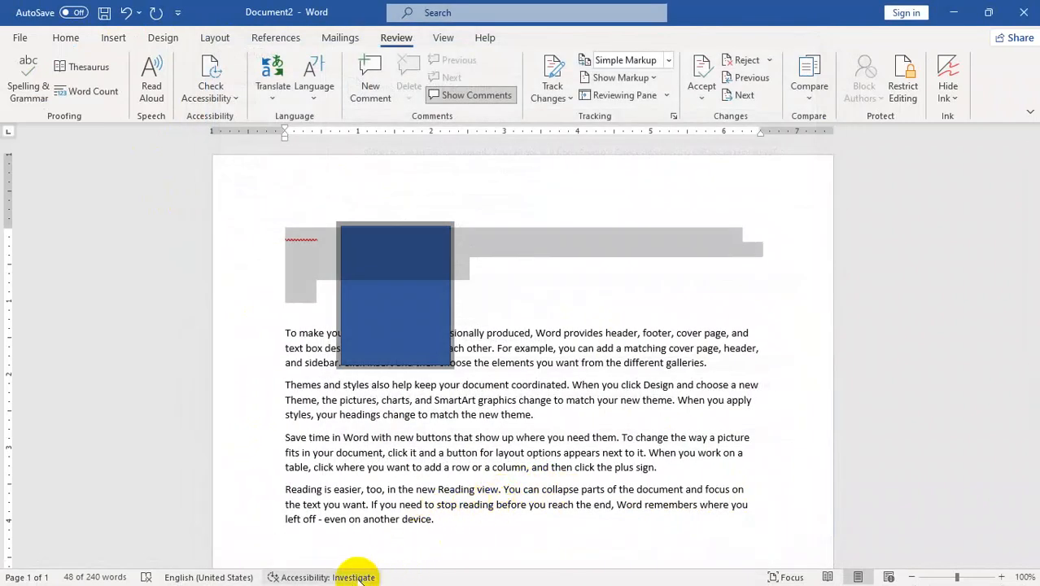
click(345, 577)
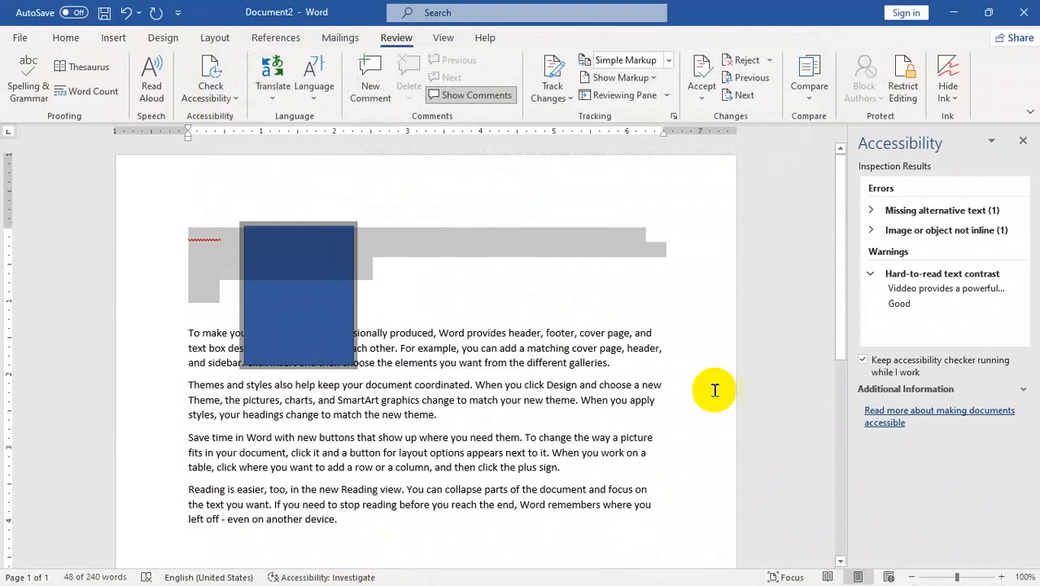
click(1023, 142)
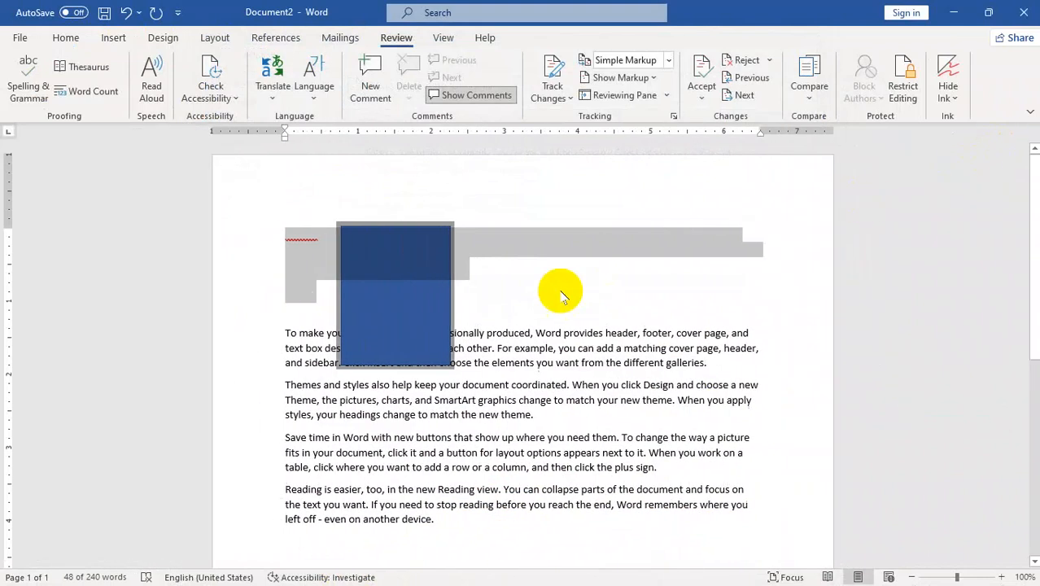
Set the font color of the selected first paragraph and "Good" line to black
click(66, 38)
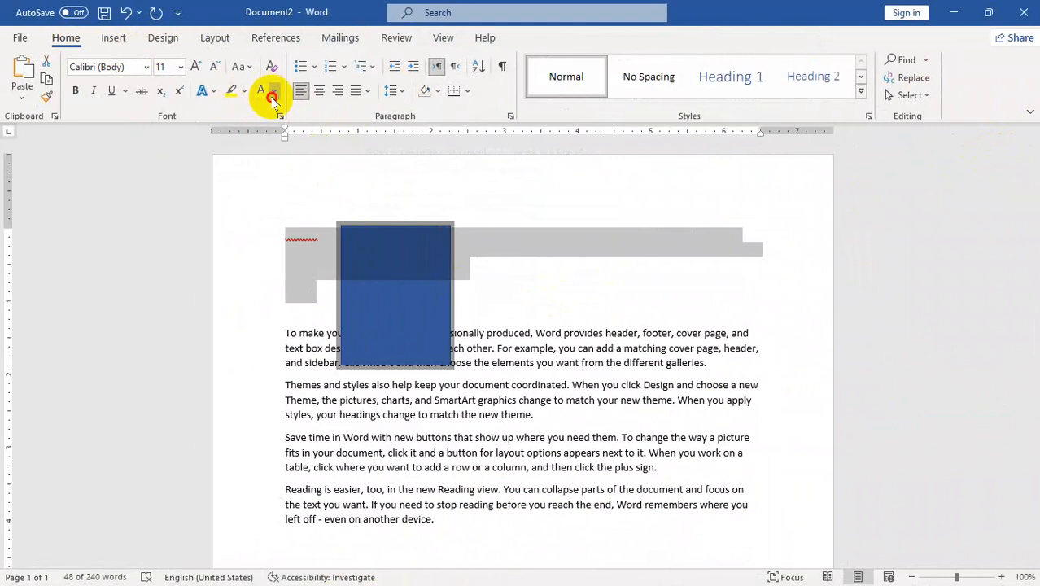
click(273, 94)
click(273, 153)
Delete the blue rectangle covering the opening paragraphs
click(478, 460)
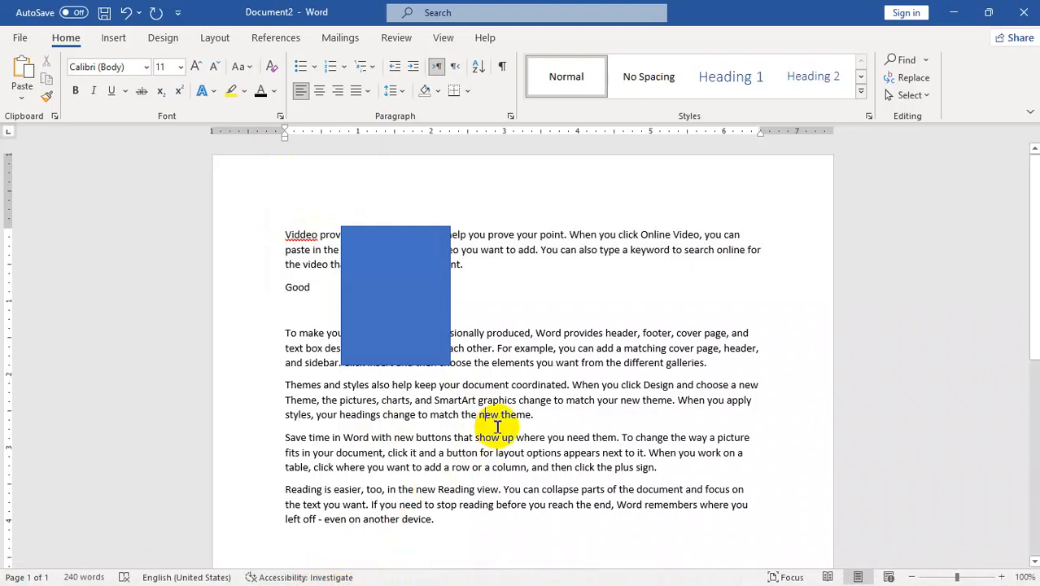
click(429, 324)
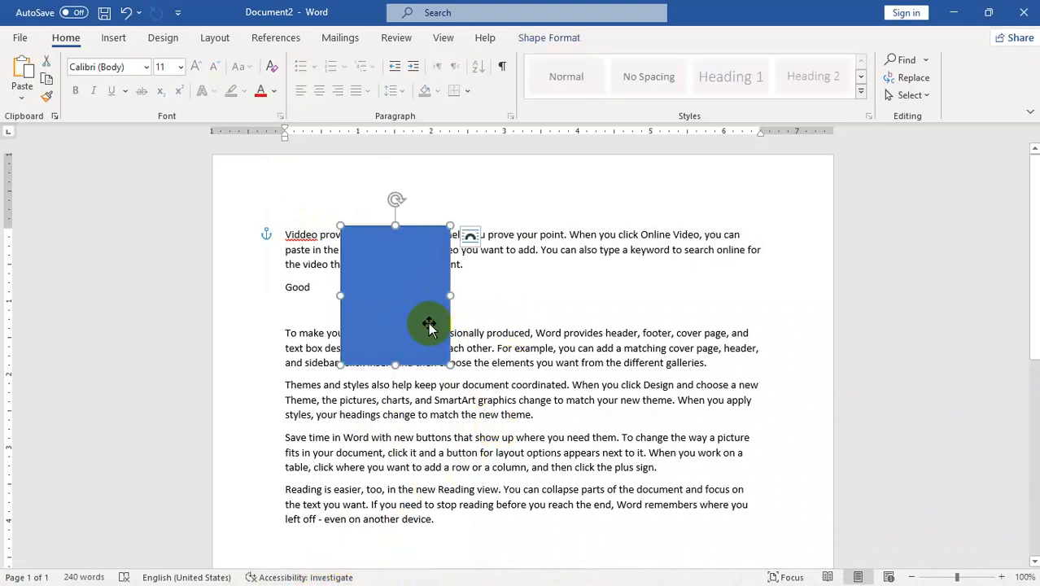
key(Delete)
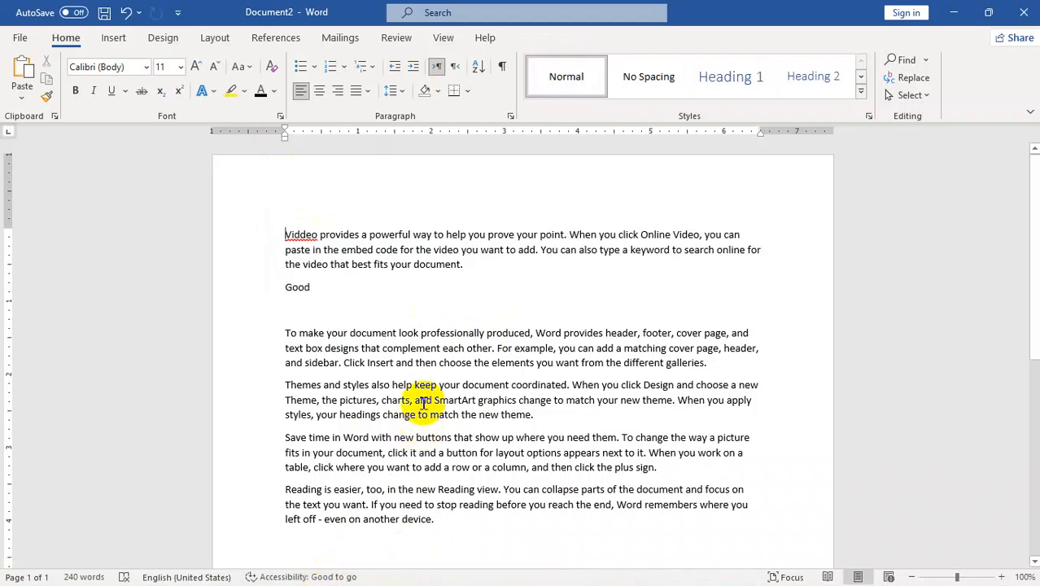
Try to translate the first paragraph and the "Good" line with Translate Selection, and close the Translator pane
click(397, 37)
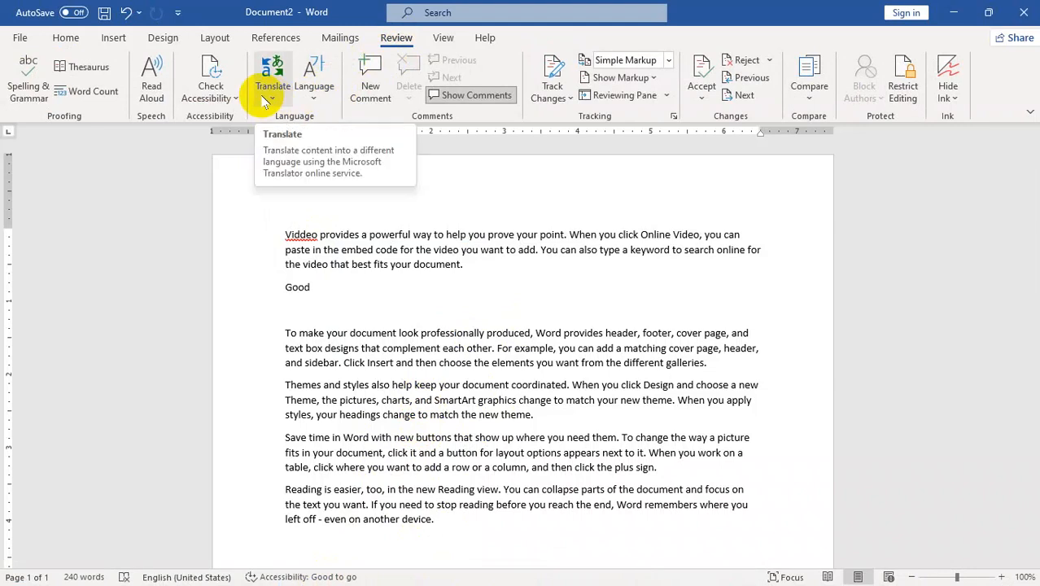
mouse_move(948, 567)
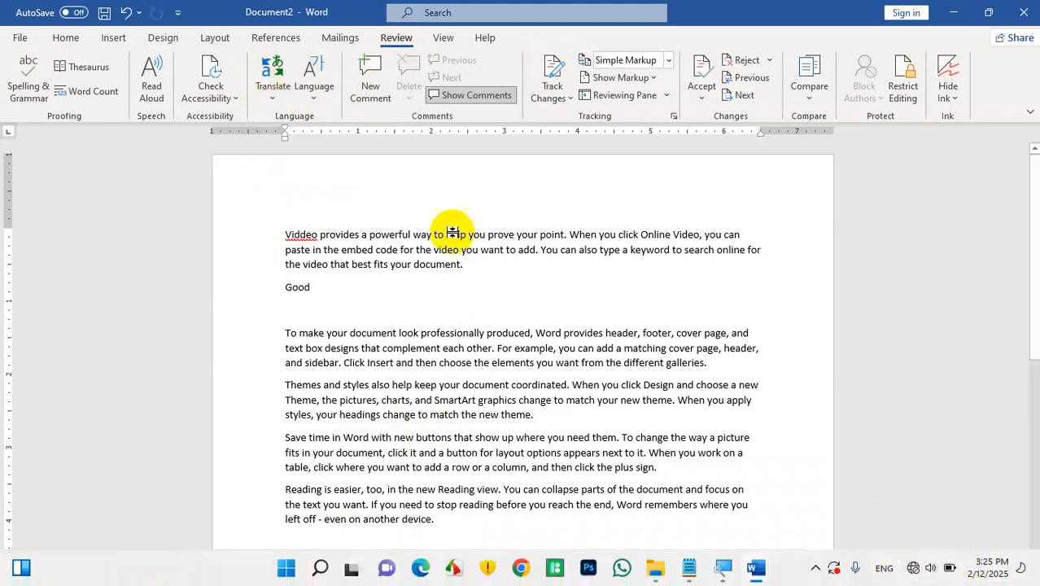
click(272, 96)
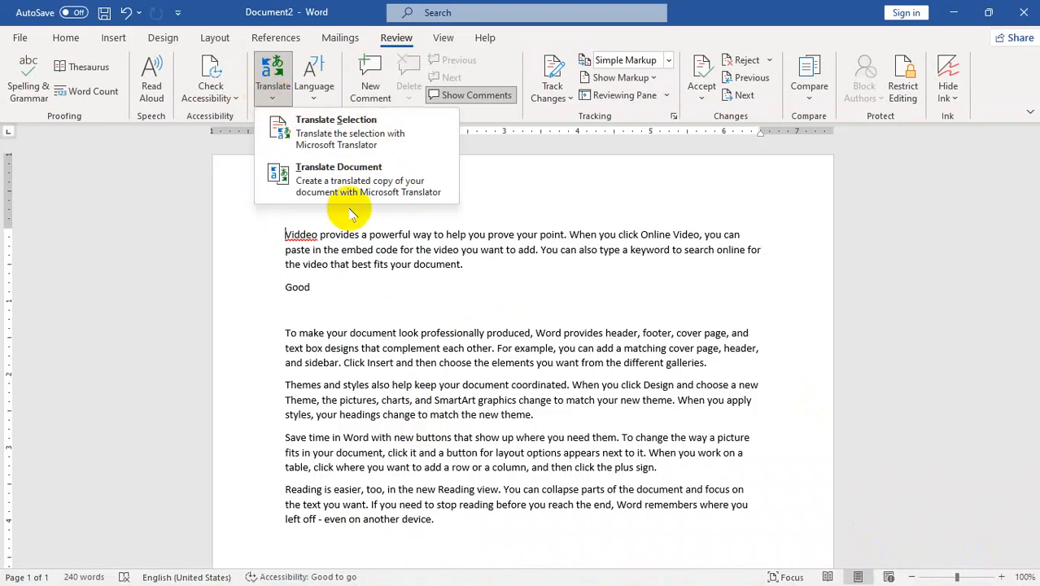
click(381, 319)
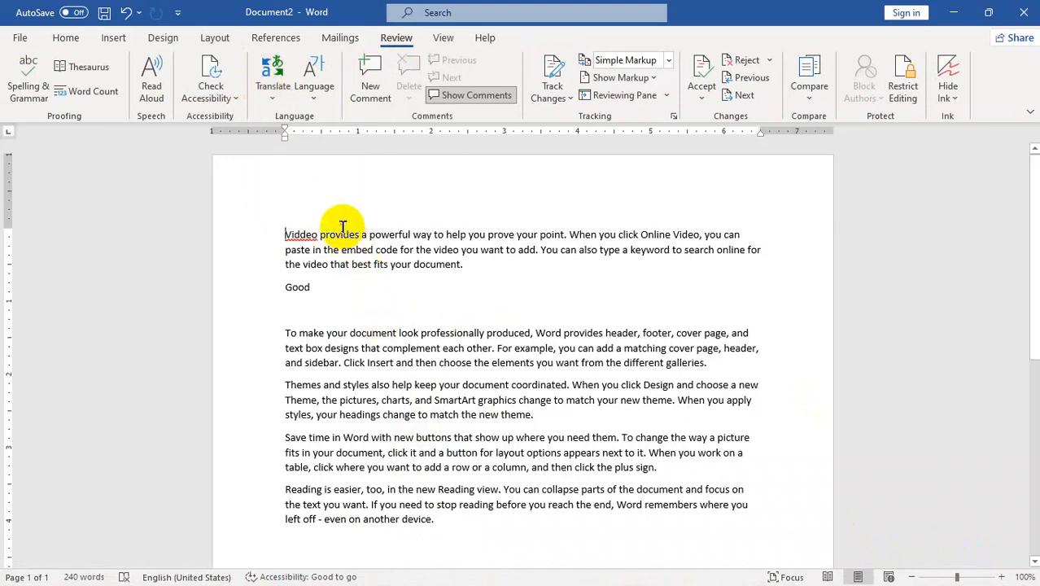
click(272, 97)
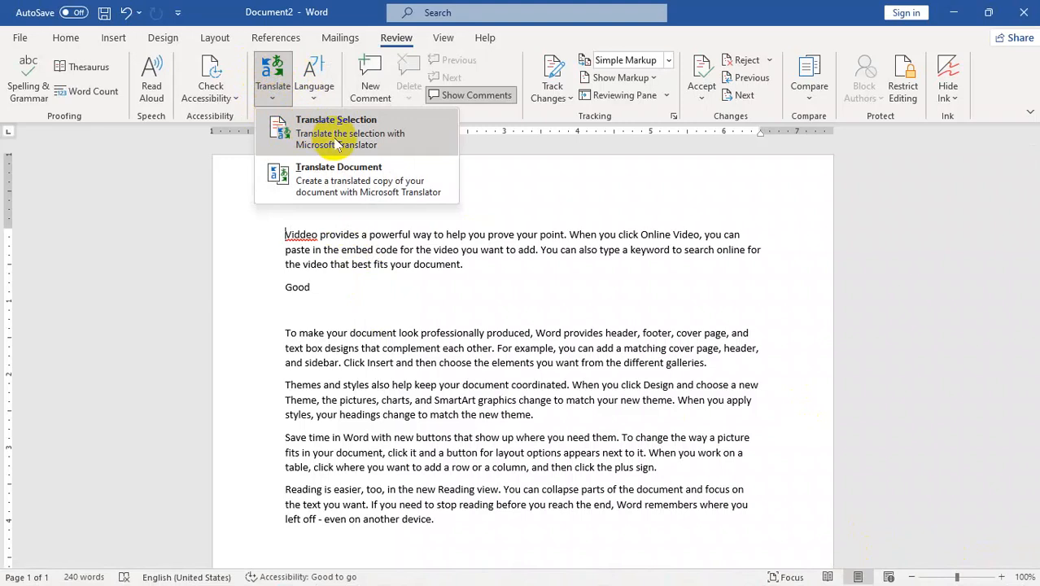
click(415, 346)
drag(464, 299, 279, 228)
click(274, 97)
click(326, 131)
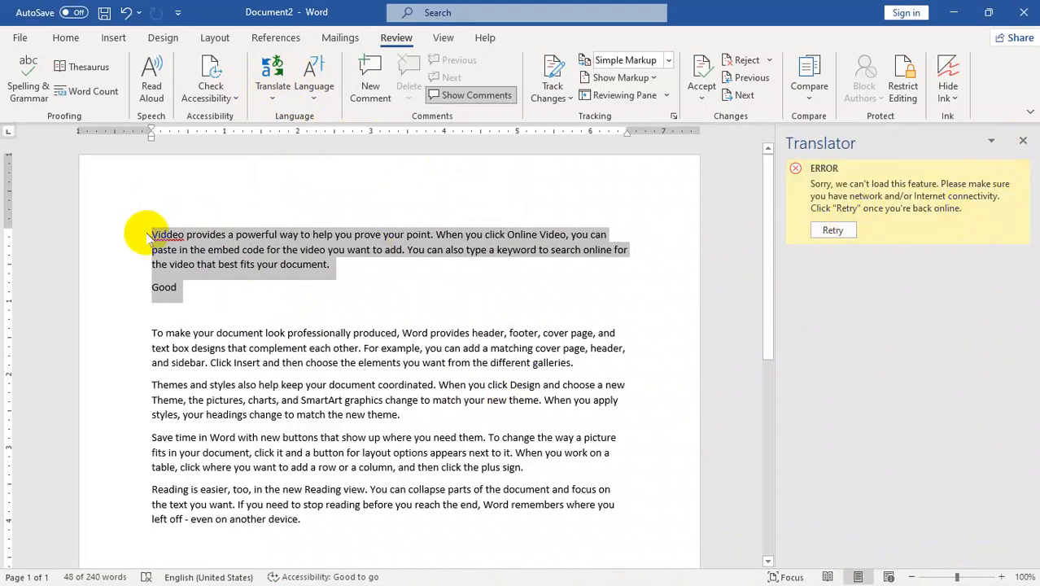
click(1022, 140)
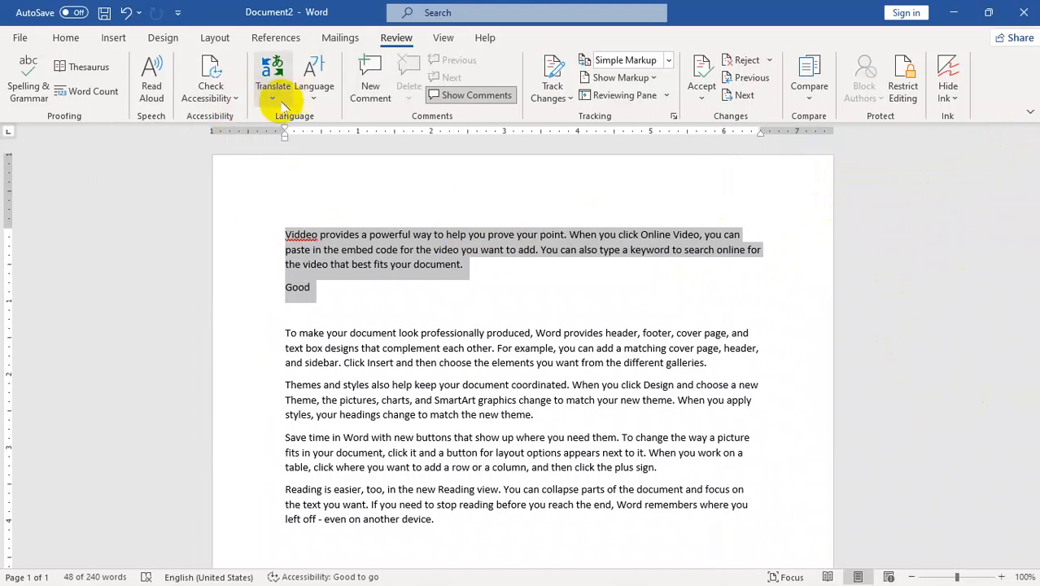
View the translation options and the proofing language list for the selected text without changing the language
click(280, 103)
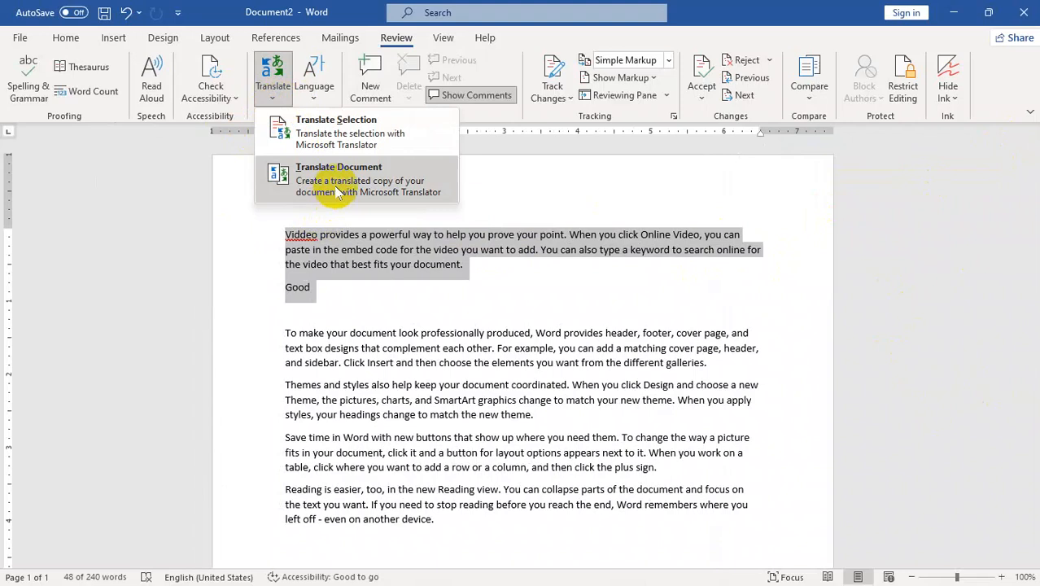
click(328, 93)
click(380, 120)
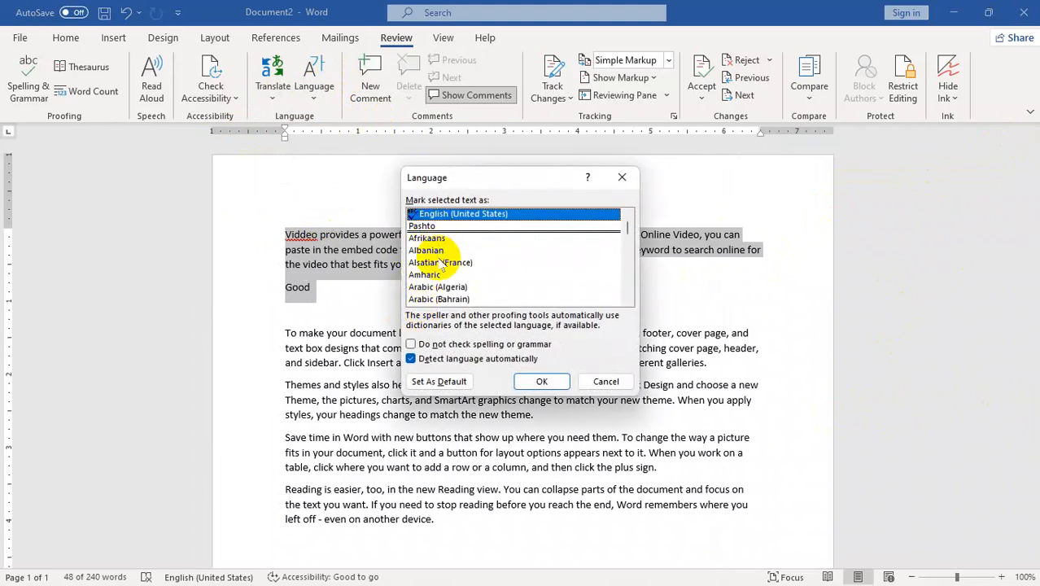
click(605, 381)
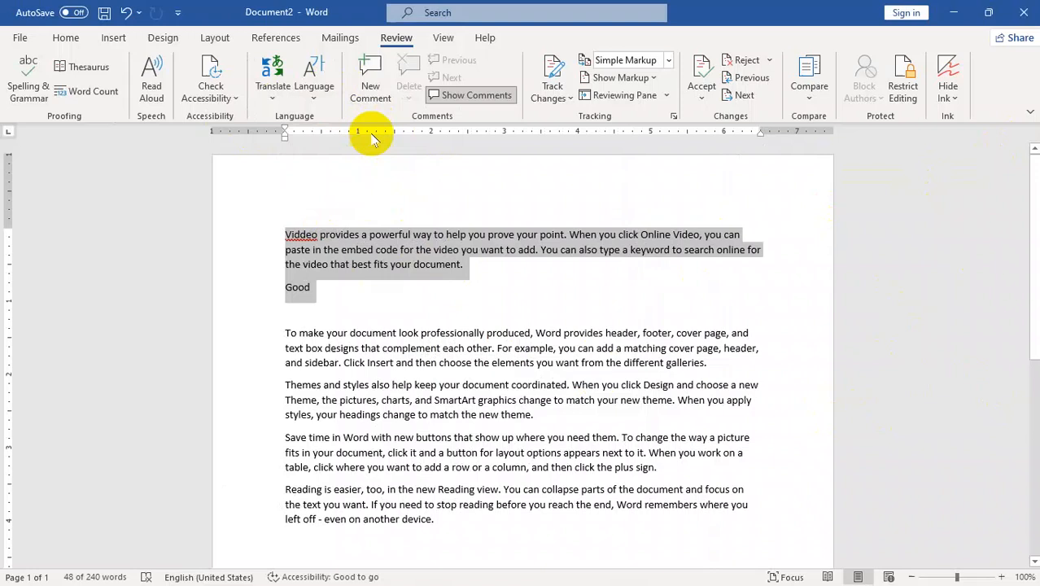
Add blank comments to the selected opening text, the second paragraph and the word "new", and delete all comments in the document
click(371, 90)
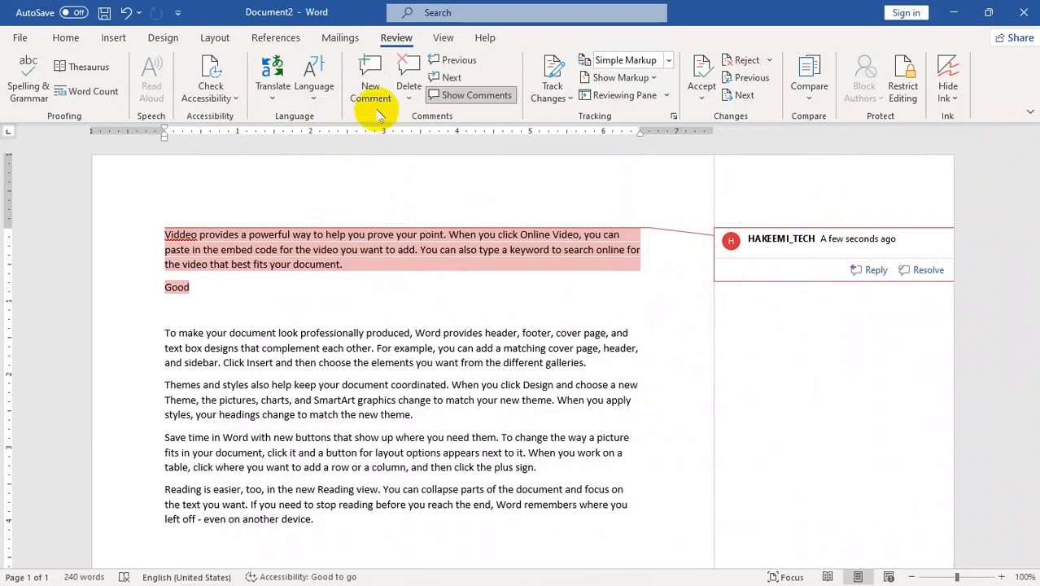
click(380, 362)
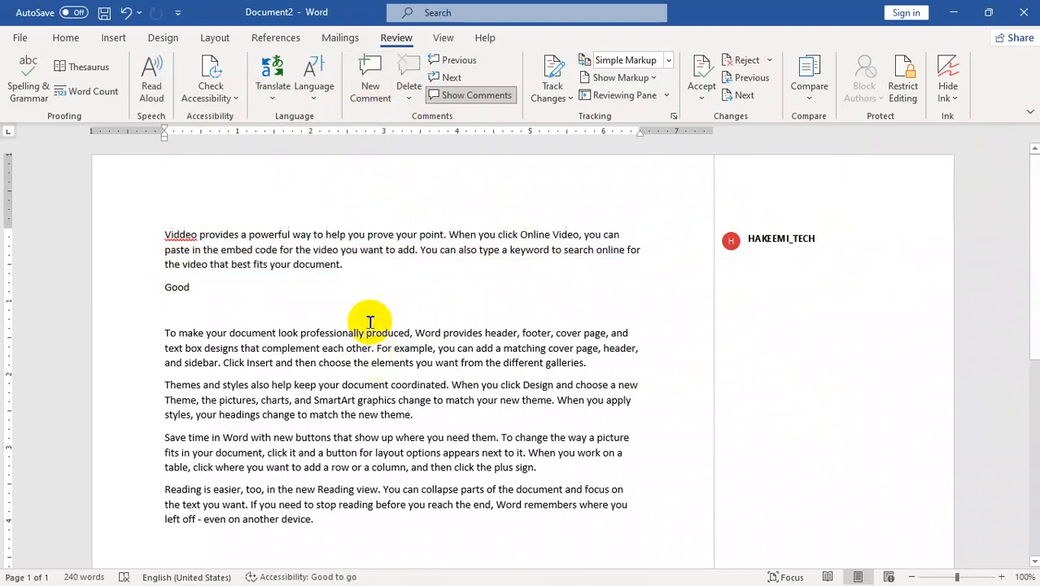
click(371, 91)
click(363, 414)
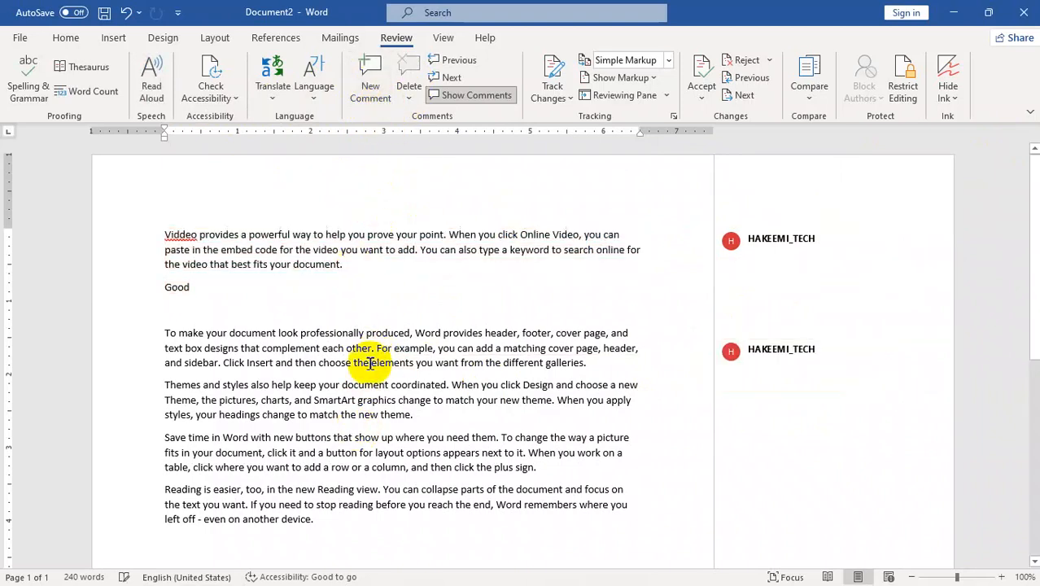
click(371, 92)
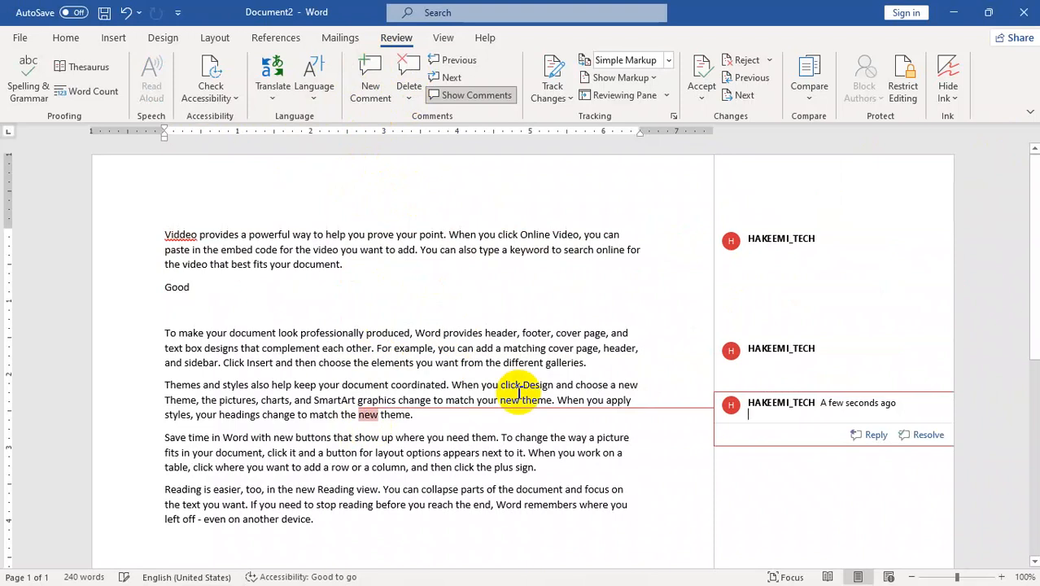
click(408, 96)
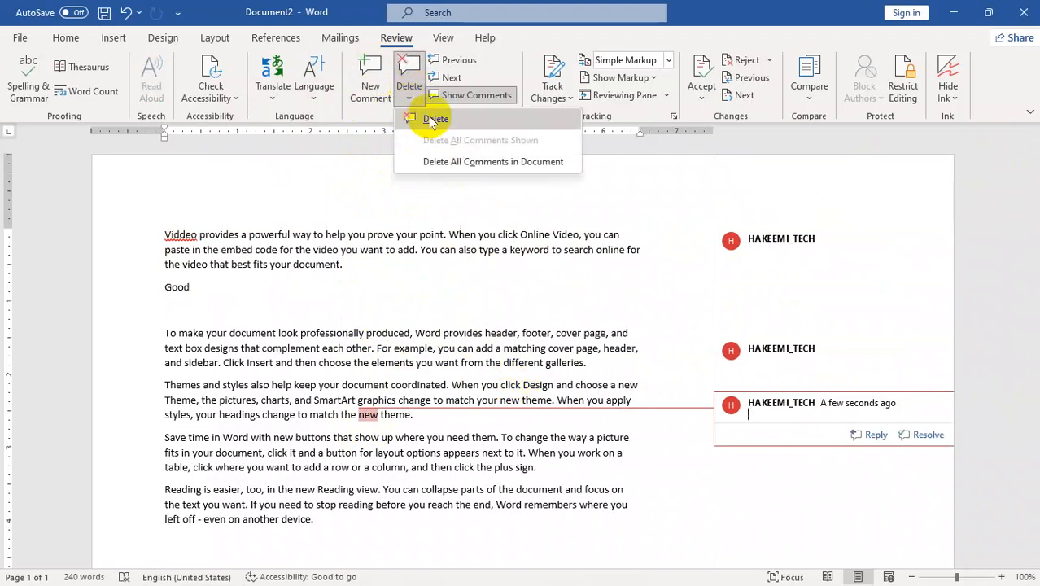
click(475, 161)
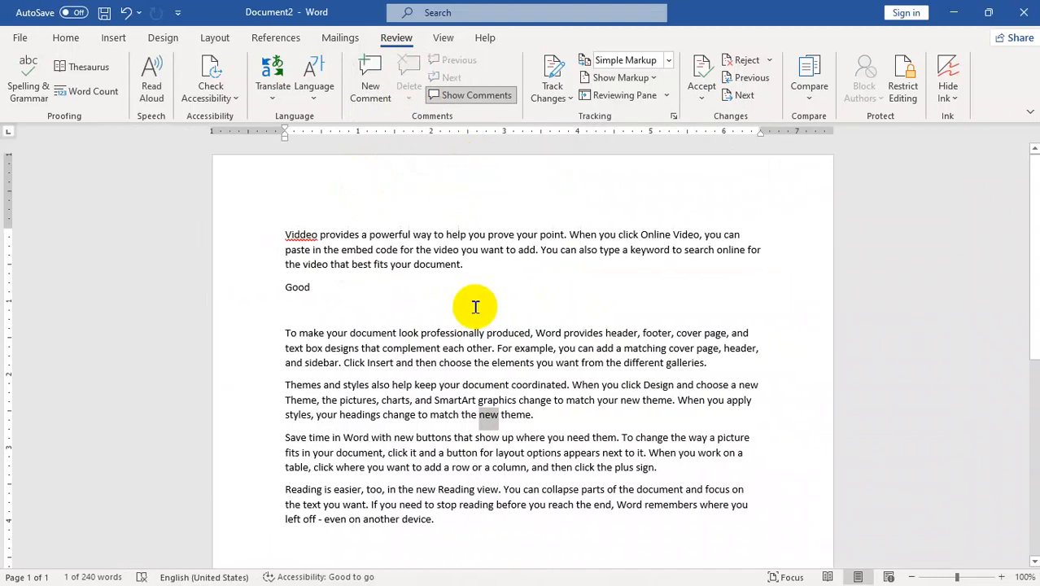
Add blank comments to the words "new", "produced" and "complement", and to a word in the second line of the first paragraph
click(371, 86)
click(410, 327)
click(370, 88)
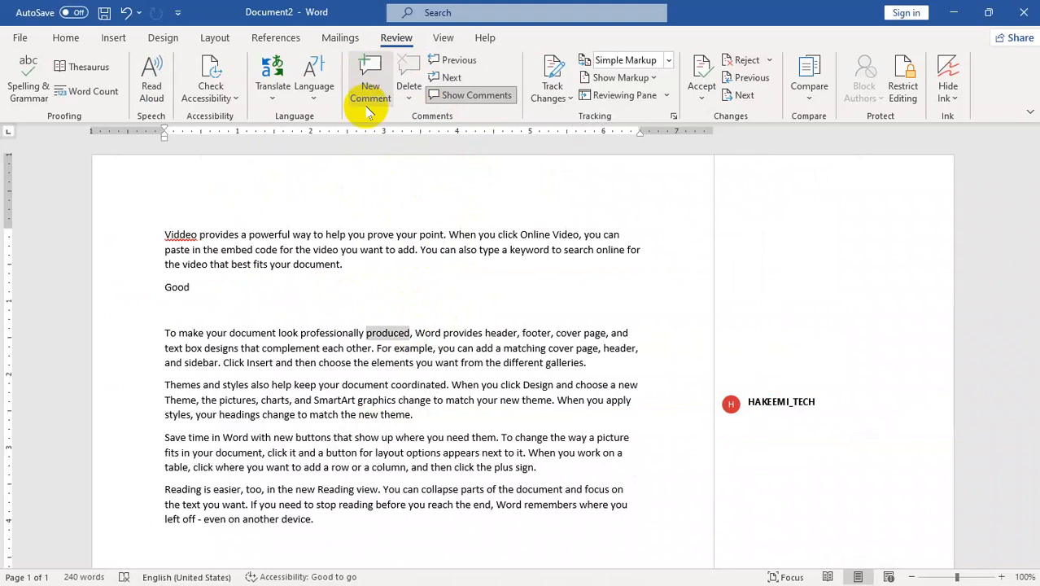
click(304, 249)
click(370, 85)
click(291, 348)
click(372, 86)
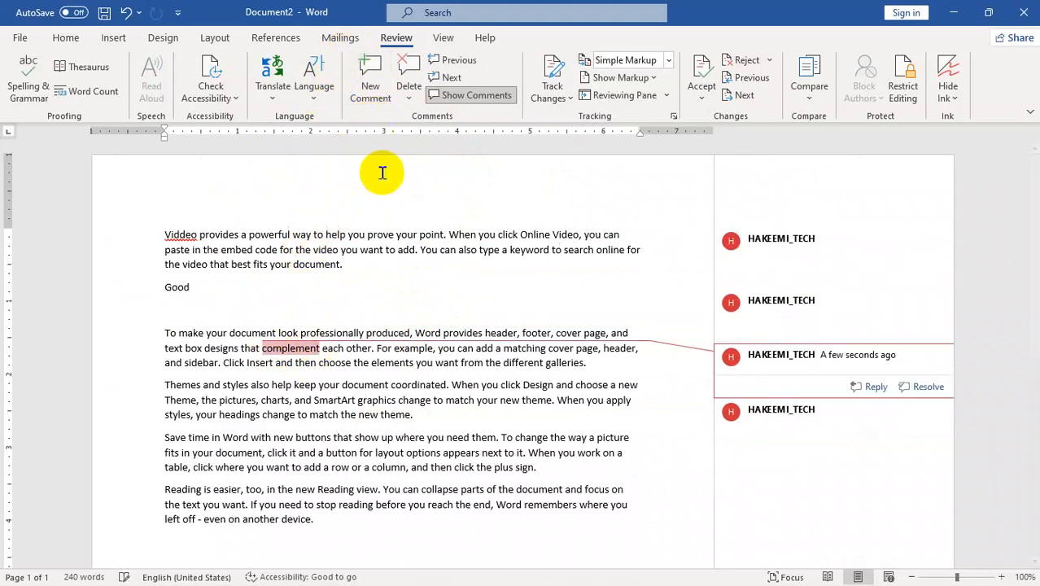
Move back and forth through the comments, ending on the one attached to "new"
click(452, 77)
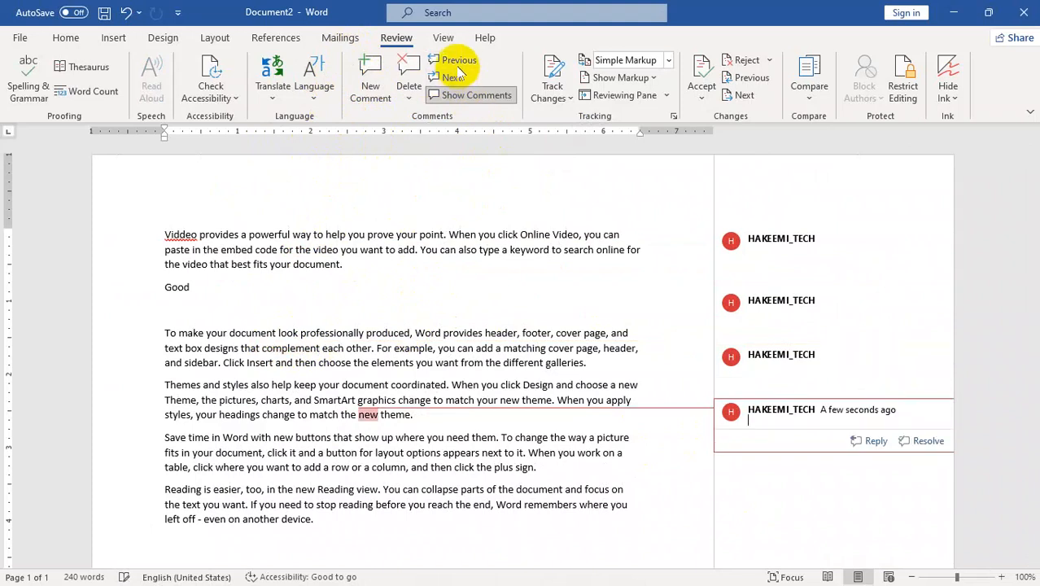
click(459, 65)
click(457, 64)
click(447, 77)
click(447, 78)
click(448, 79)
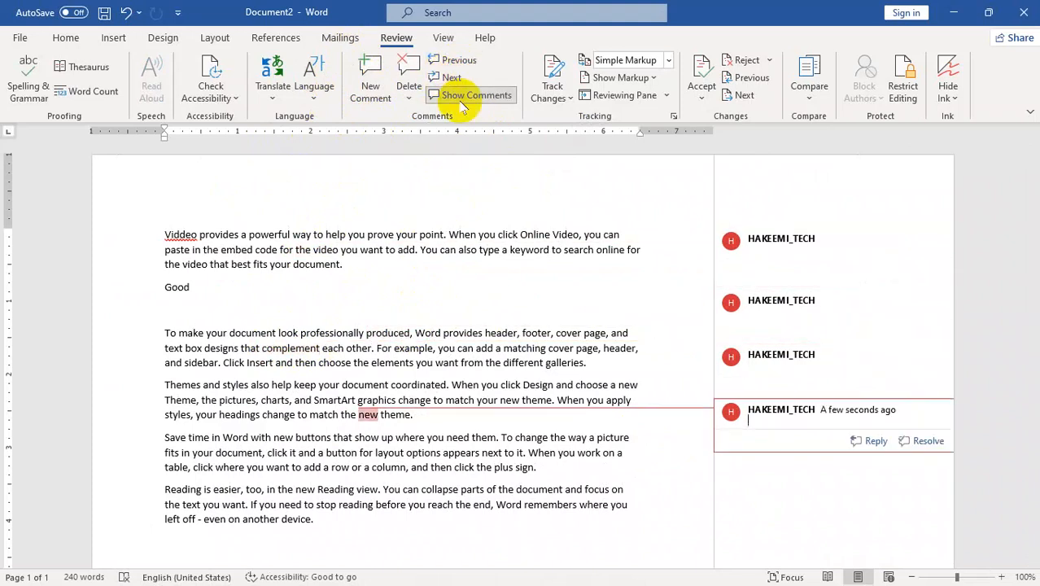
Turn off Show Comments to collapse the comment balloons, and delete all comments in the document
click(467, 102)
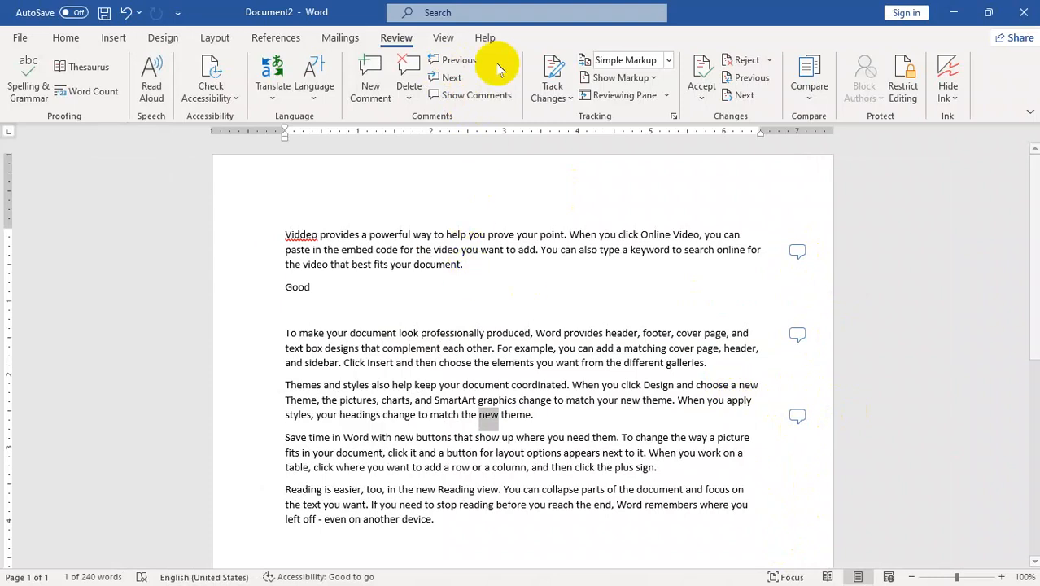
click(475, 101)
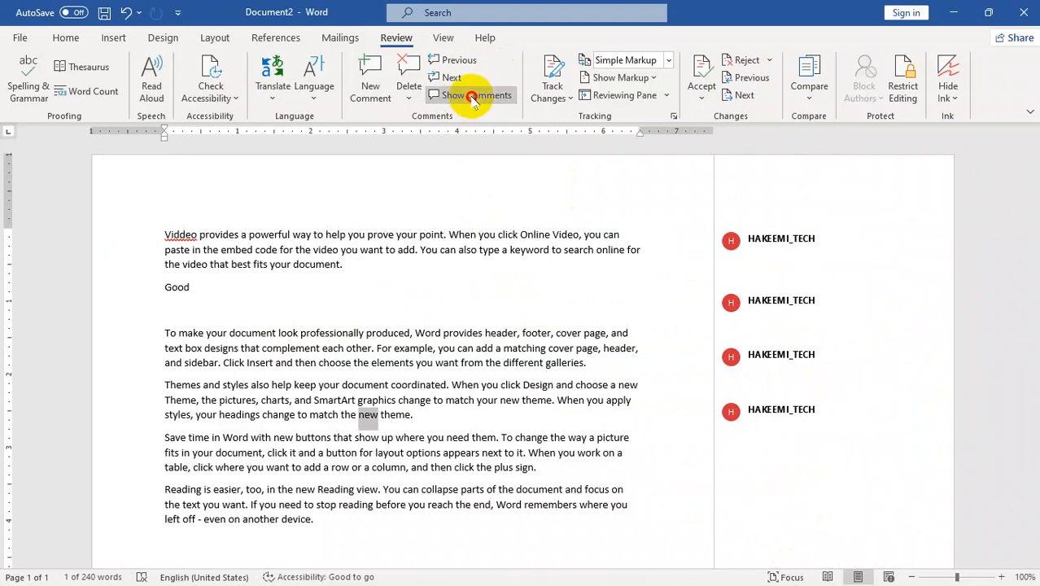
click(475, 98)
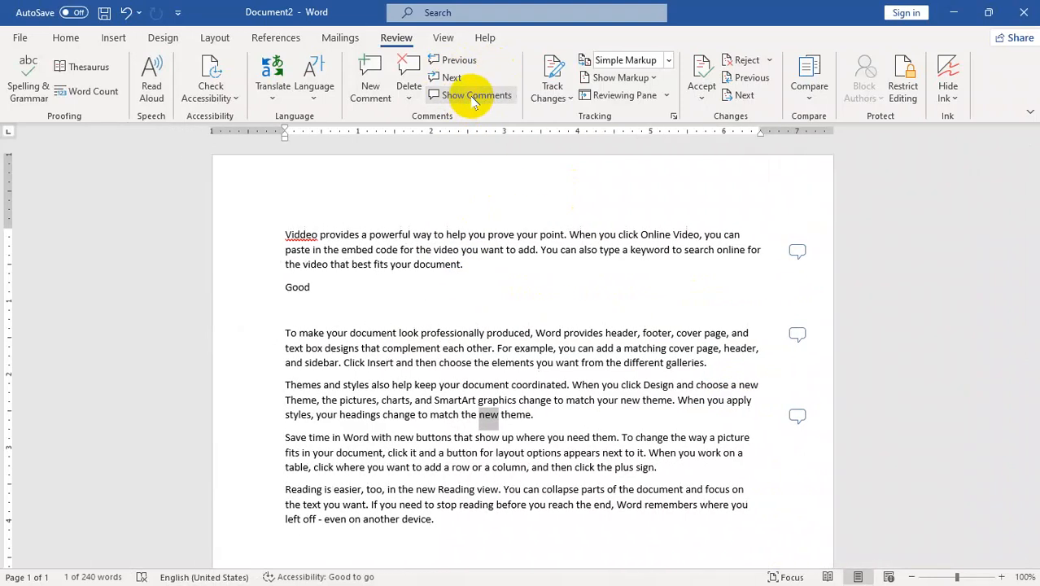
click(409, 92)
click(473, 166)
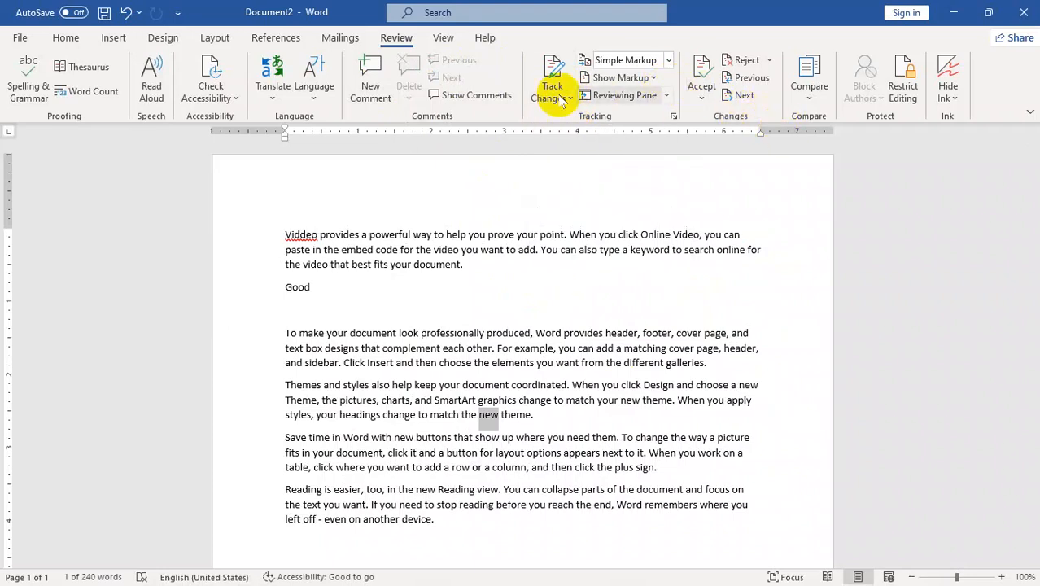
Close Document2 and the mail-merge Document1 without saving the changes
click(443, 37)
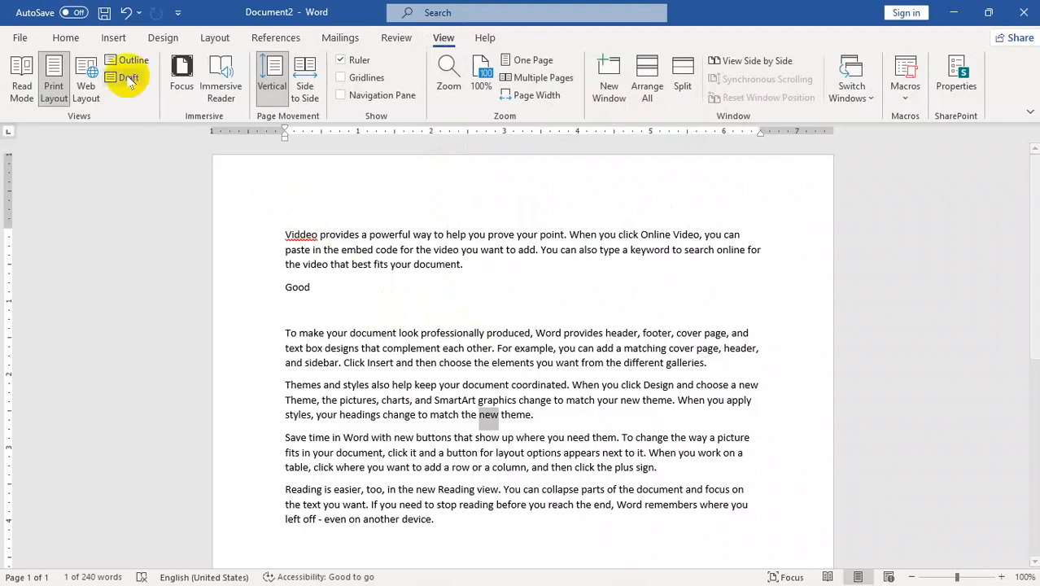
click(1024, 14)
click(589, 327)
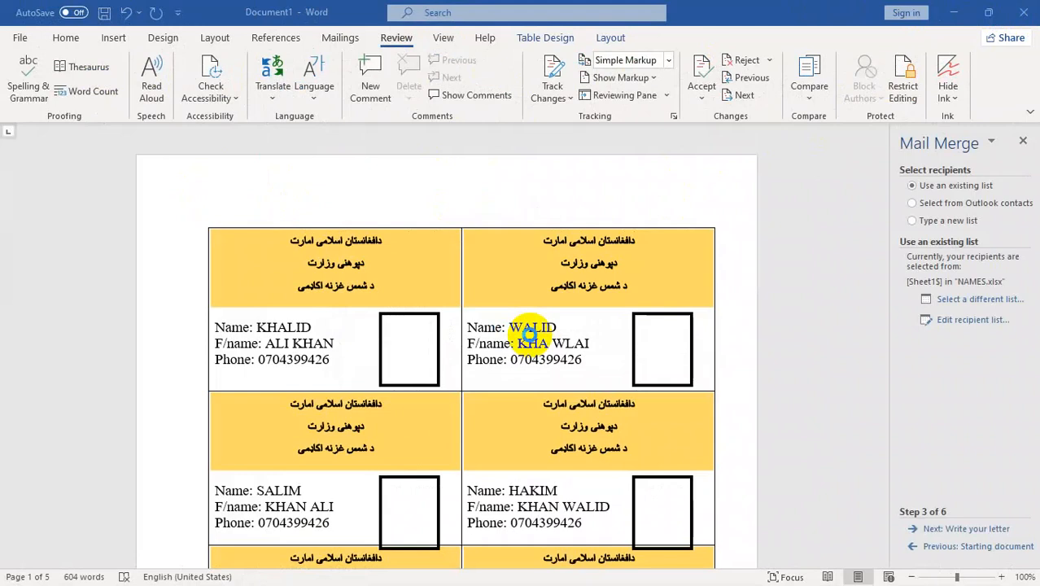
click(1022, 12)
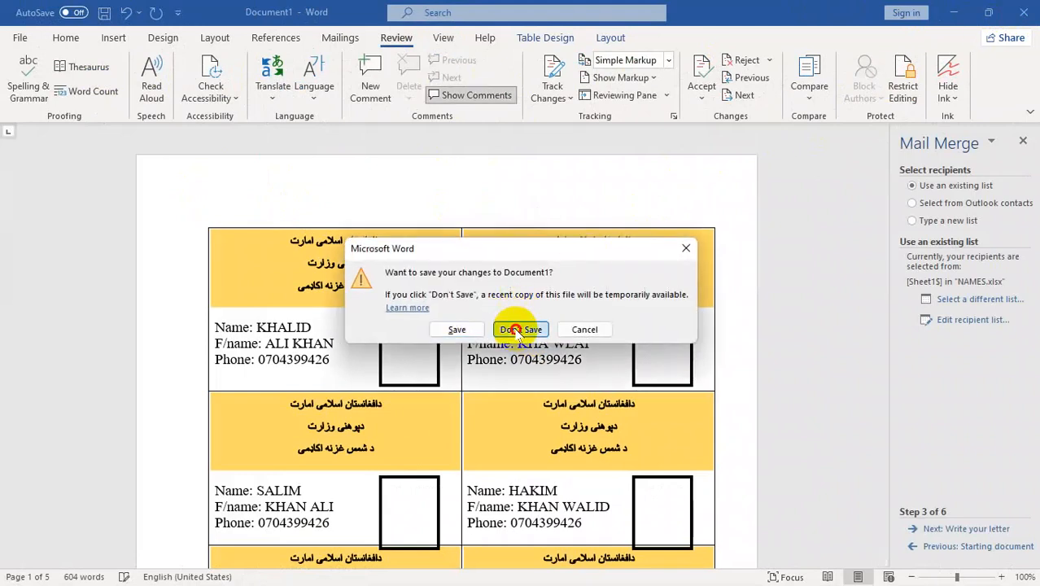
click(518, 327)
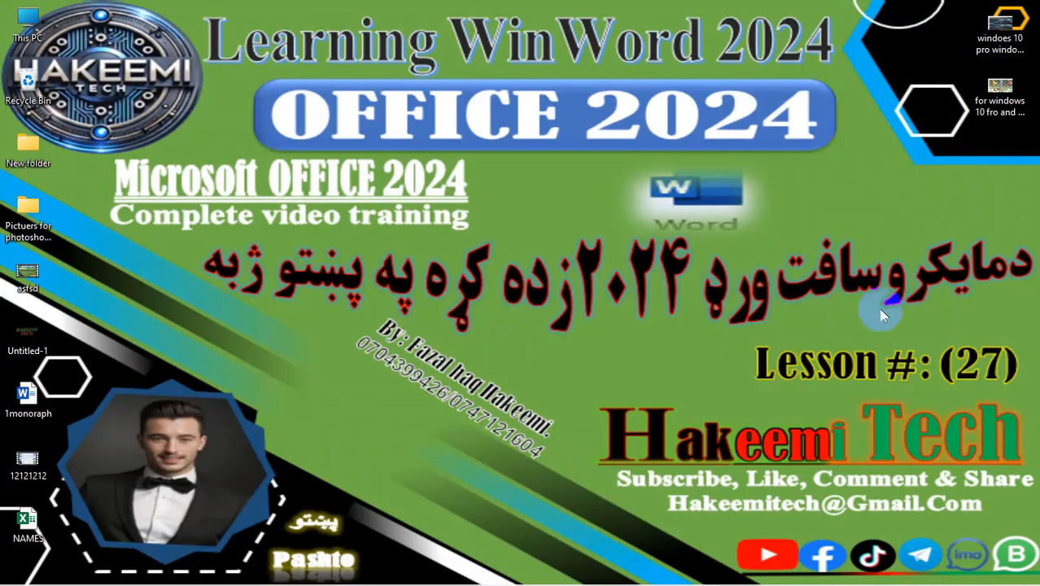